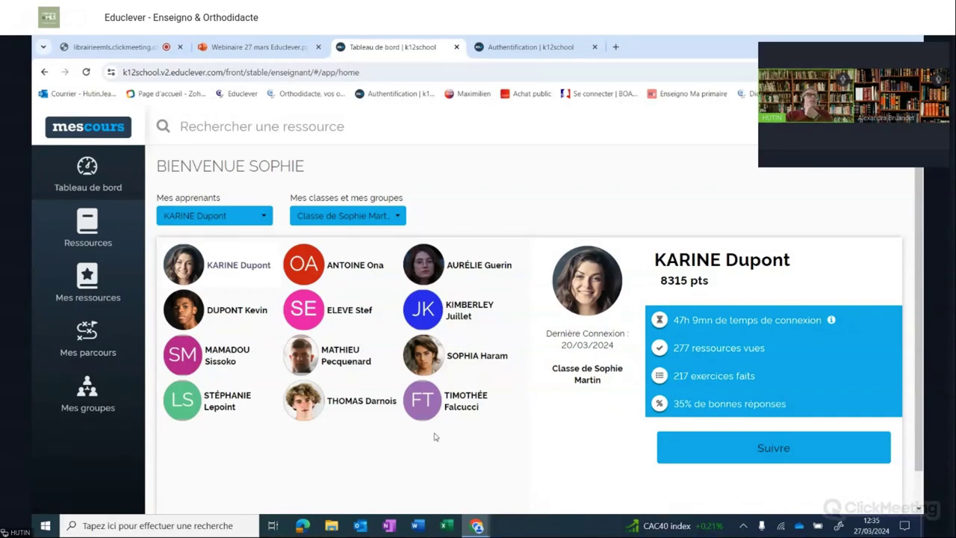
Step: Review the selected learner's assigned paths and the individual report for "La différence entre synonyme et antonyme", and return to the dashboard
click(217, 215)
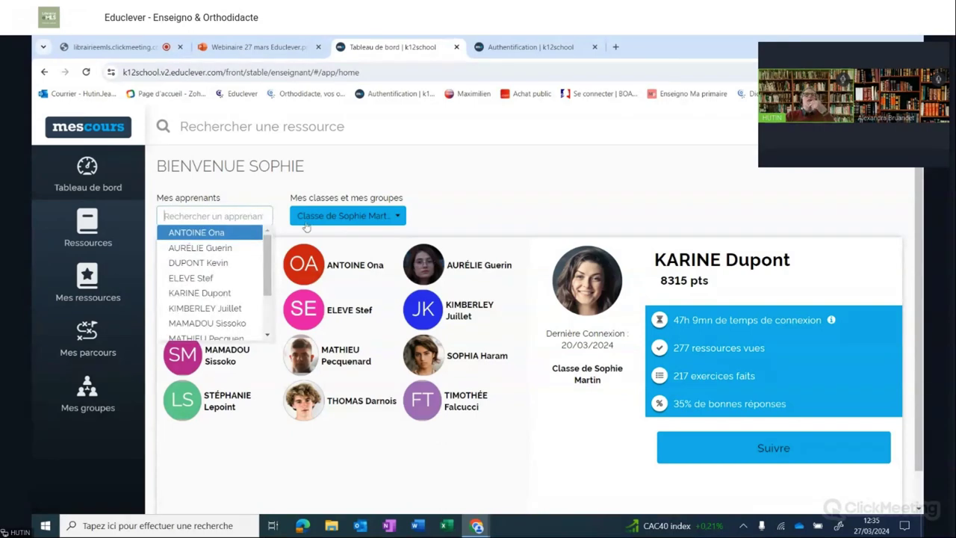
click(579, 282)
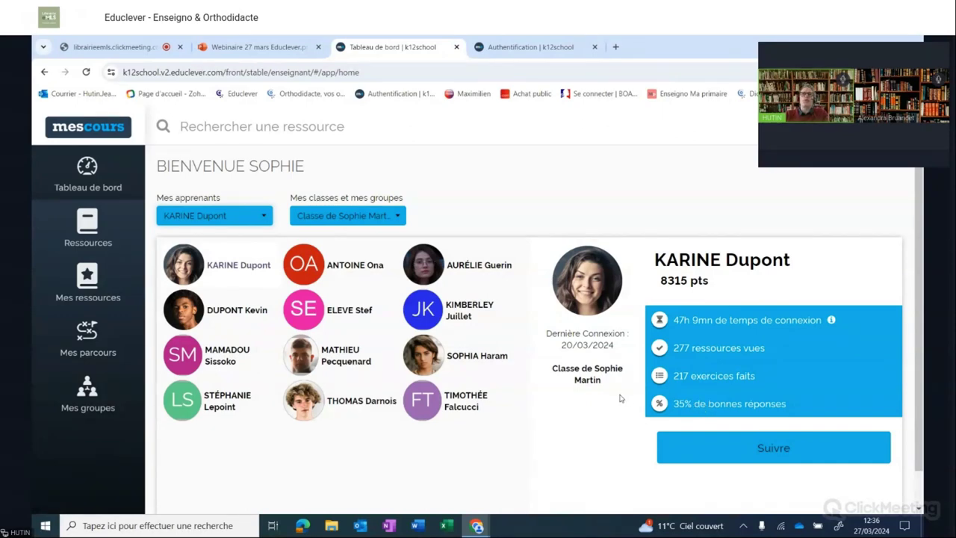
click(751, 455)
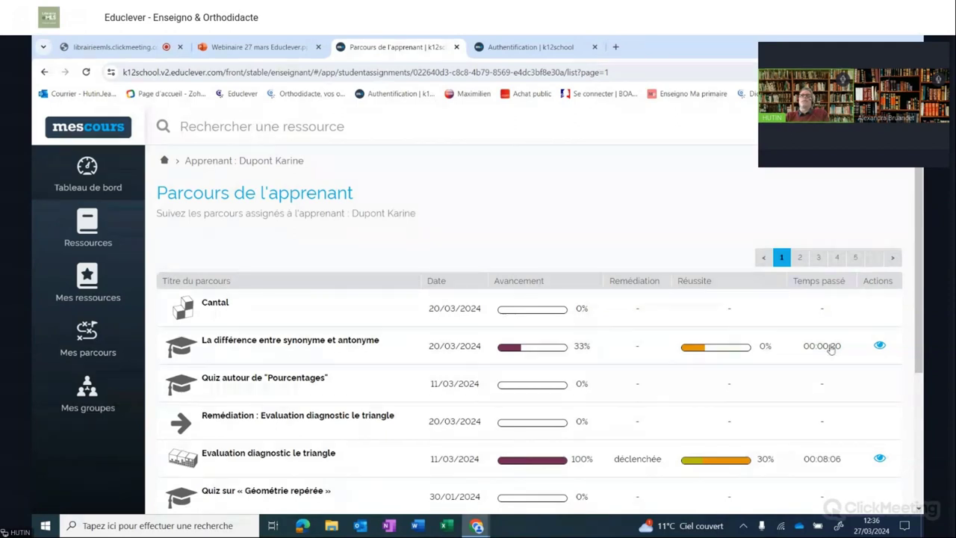
click(879, 345)
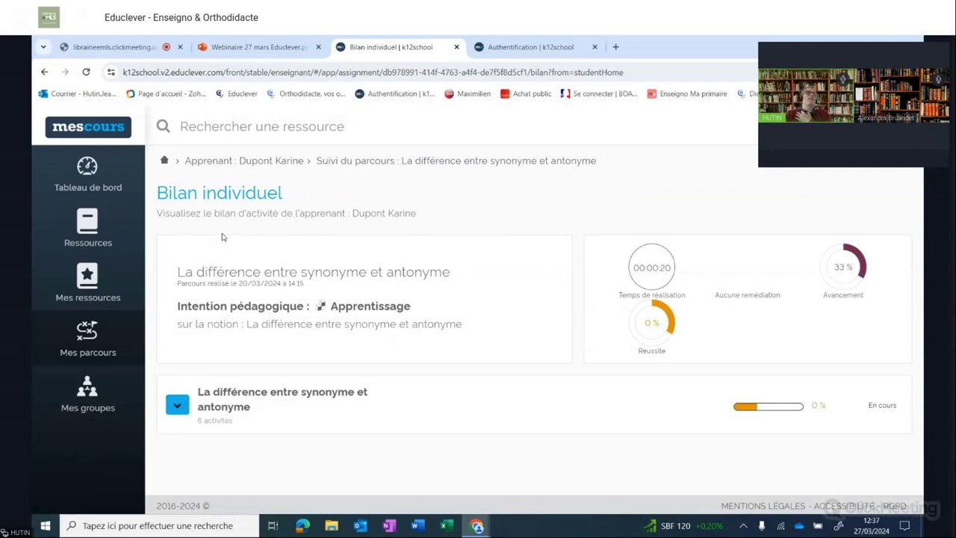
click(166, 161)
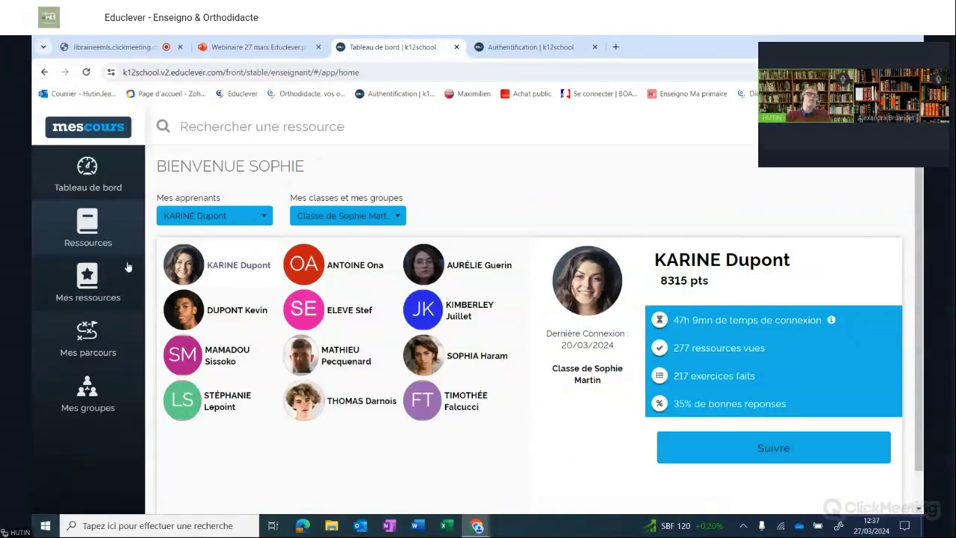
Step: Explore the teaching resources by programme, narrowing them to 1ère générale and Mathématiques
click(89, 226)
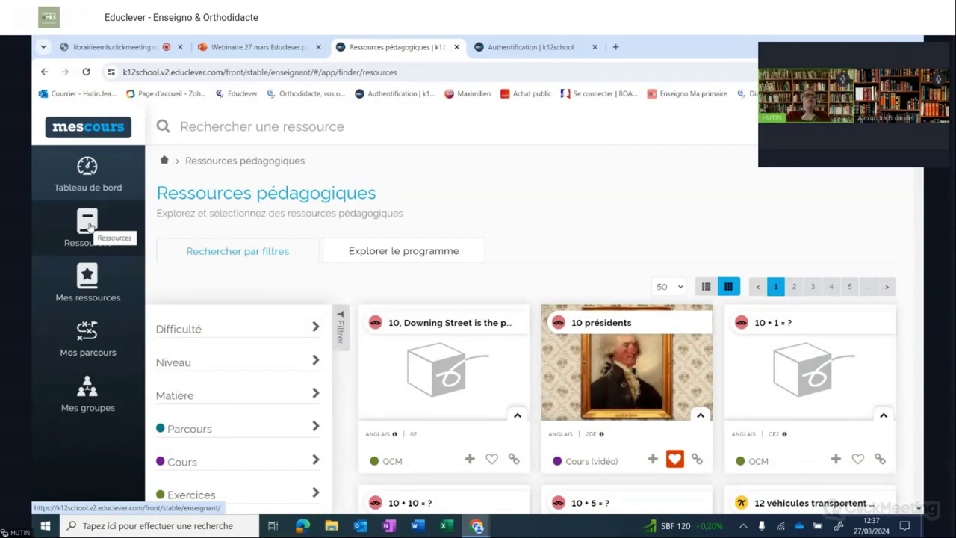
click(398, 254)
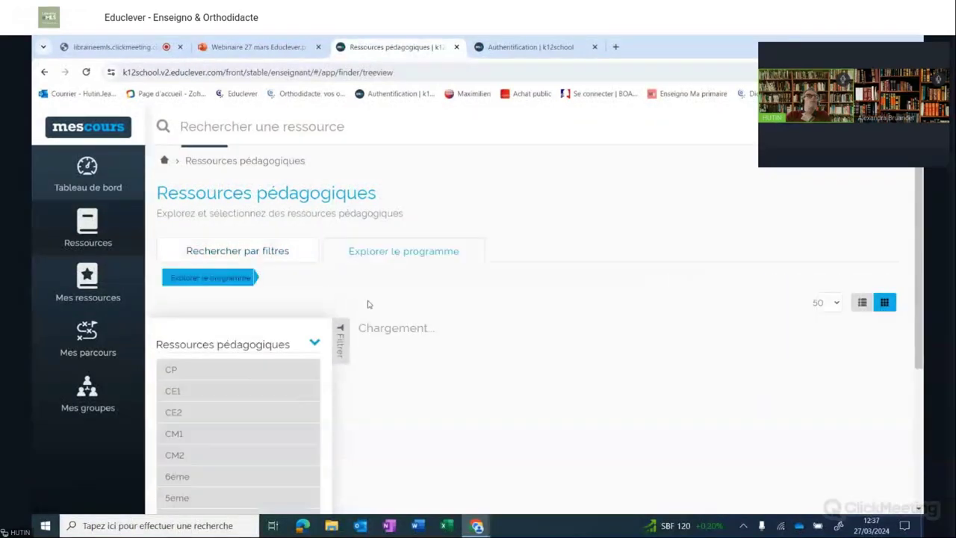
scroll(366, 307, down, 1)
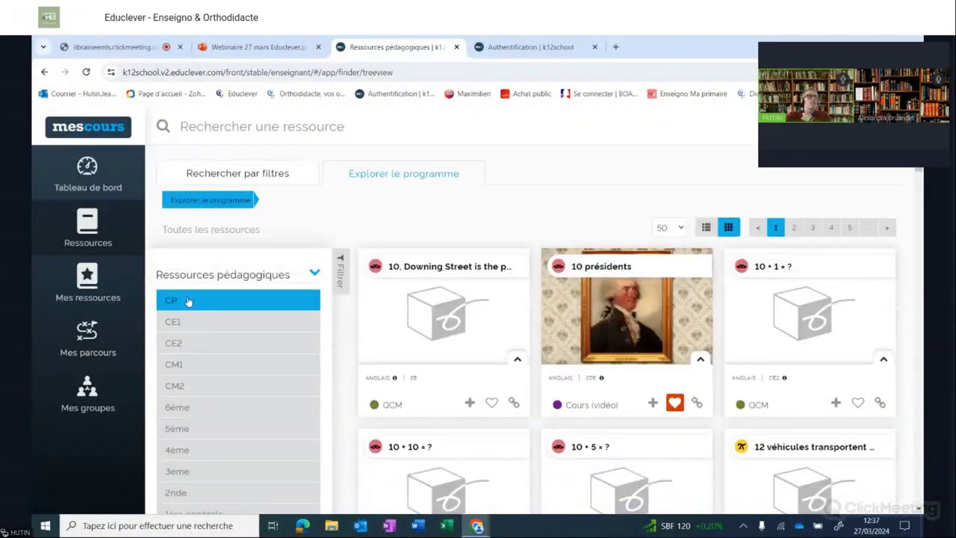
scroll(187, 314, down, 2)
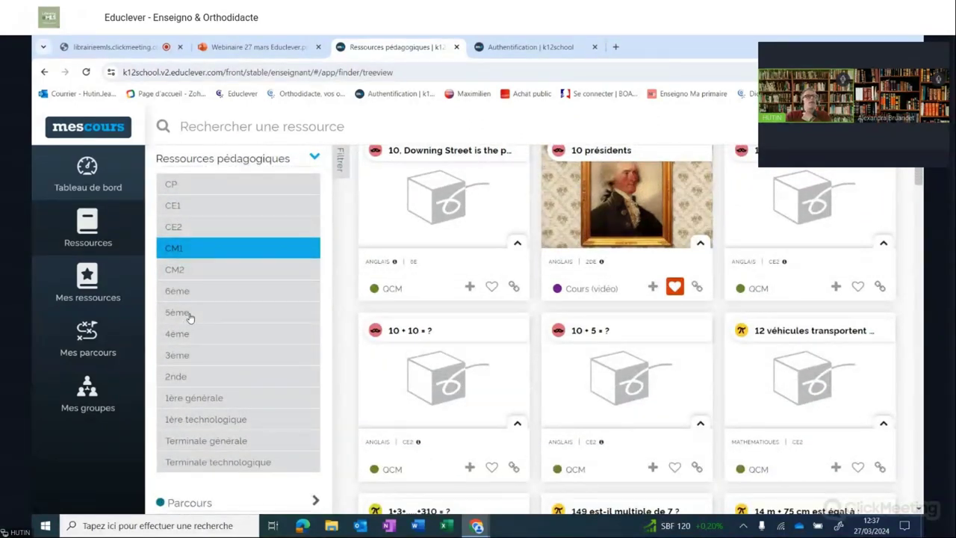
click(203, 398)
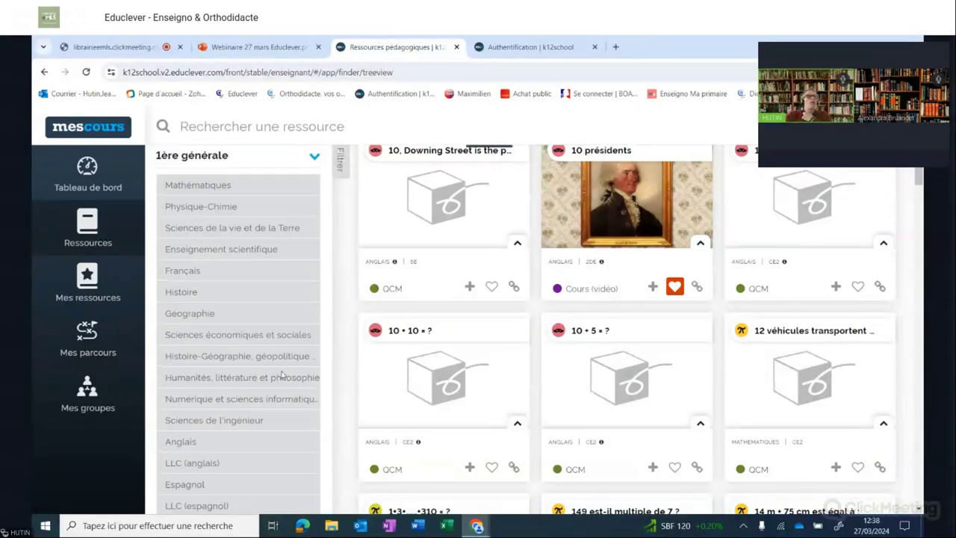
click(191, 187)
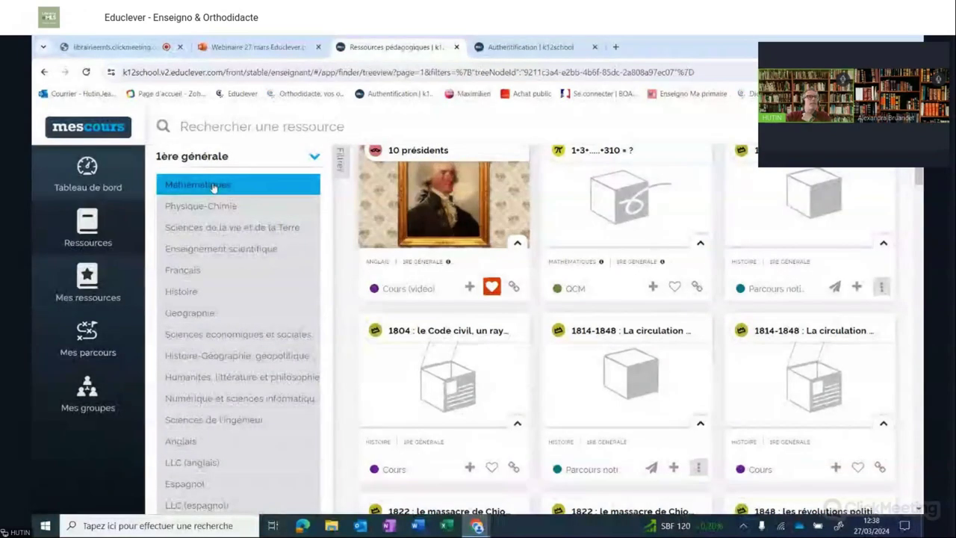
click(213, 187)
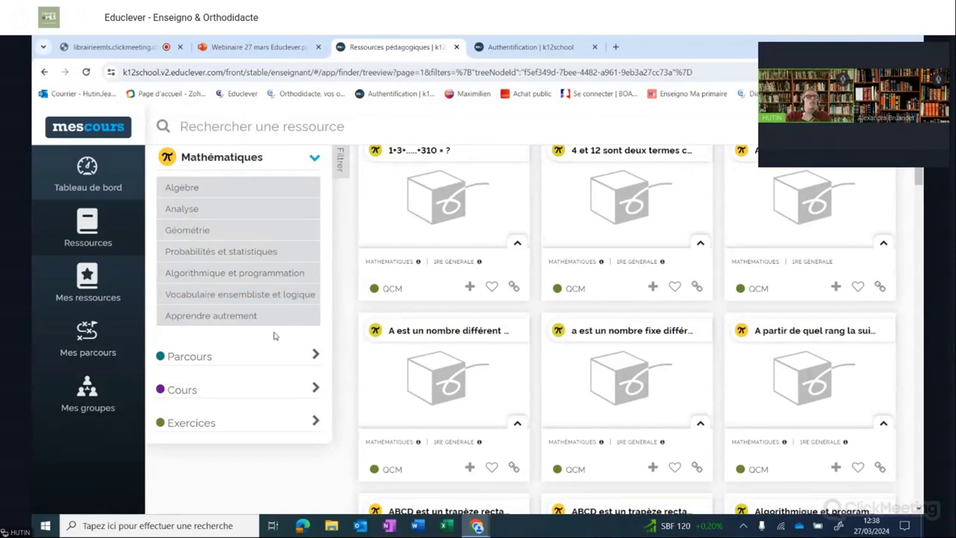
Step: Expand the Parcours, Cours and Exercices filters and examine the resource types offered for Mathématiques
click(191, 360)
click(215, 383)
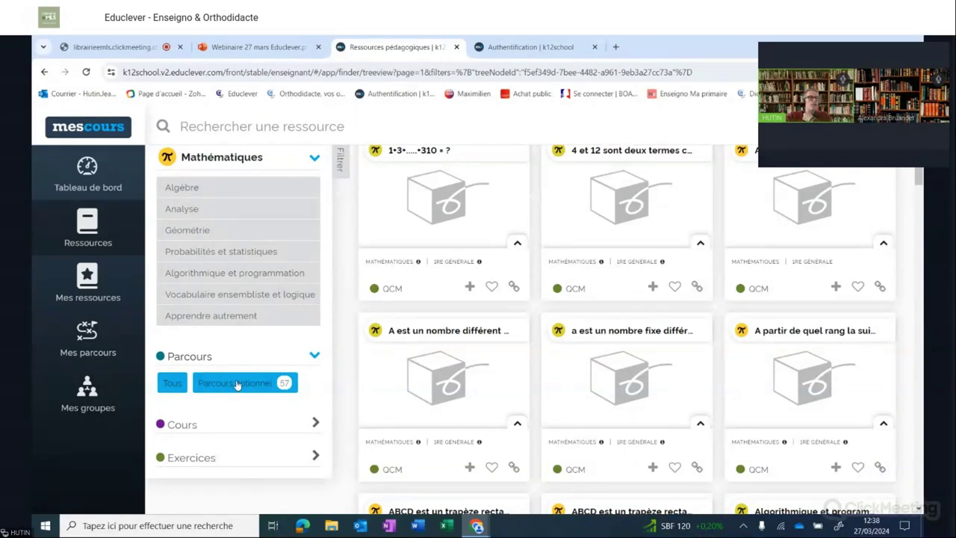
click(237, 384)
scroll(244, 394, down, 1)
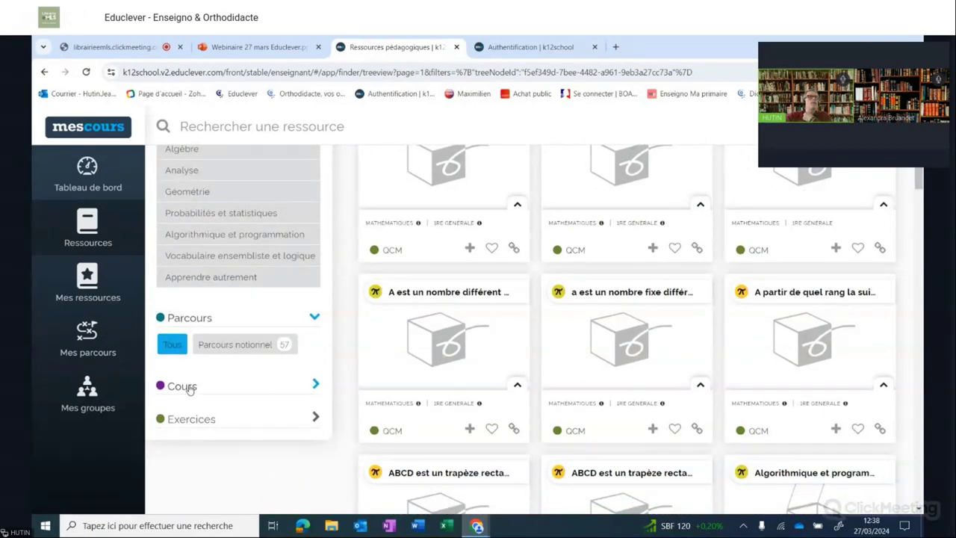
click(189, 389)
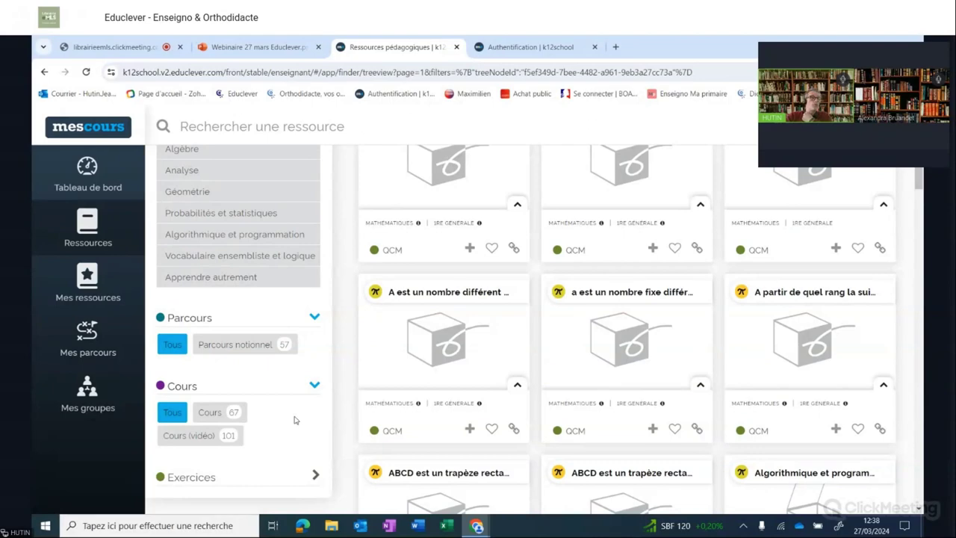
scroll(292, 421, down, 3)
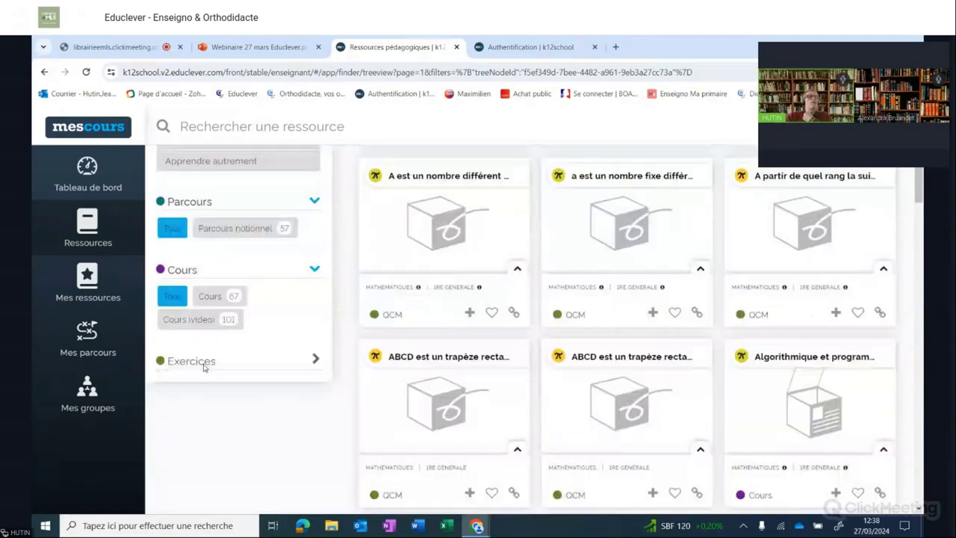
click(204, 366)
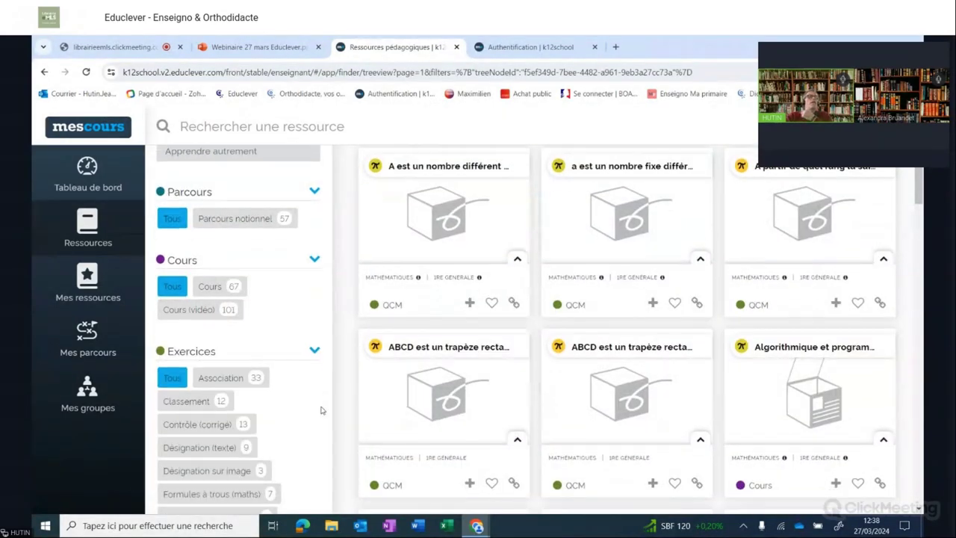
scroll(320, 407, down, 3)
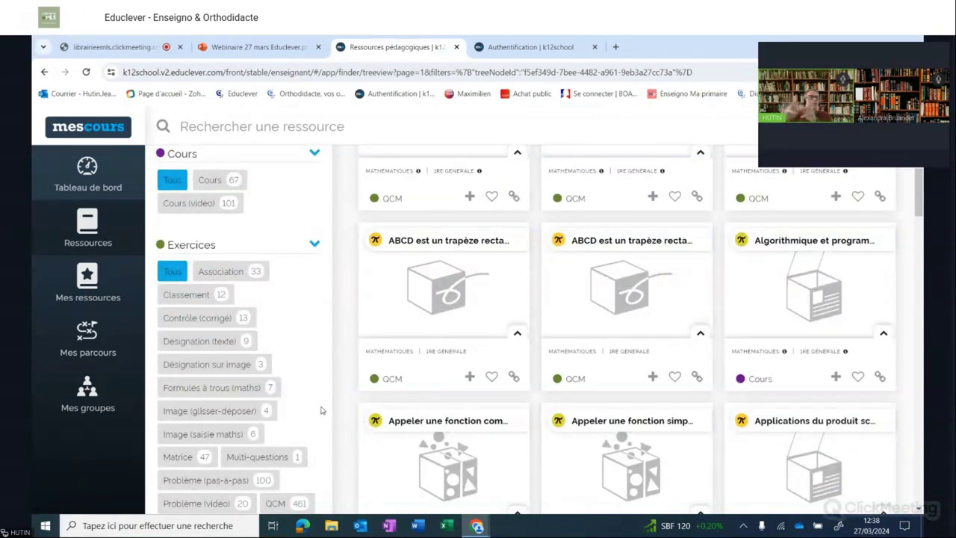
scroll(292, 396, up, 3)
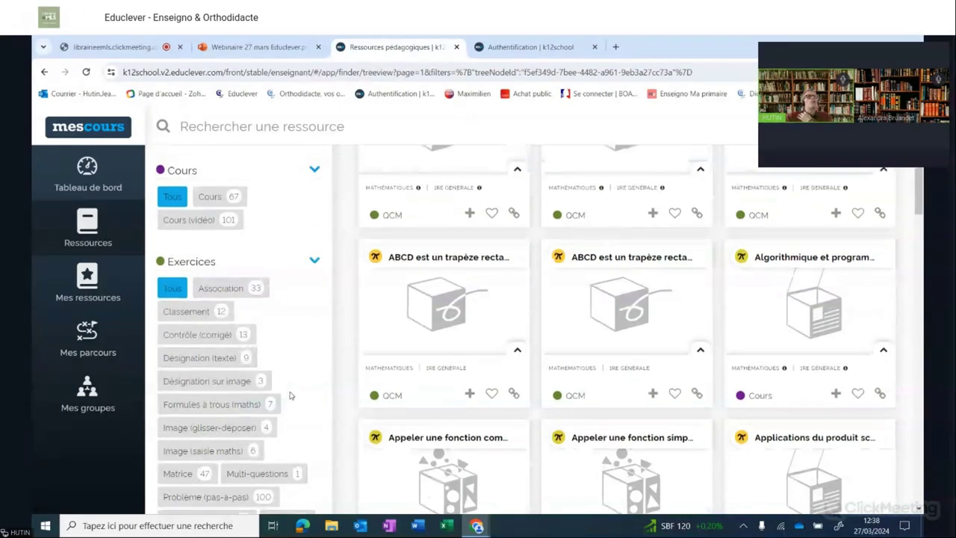
scroll(291, 392, up, 1)
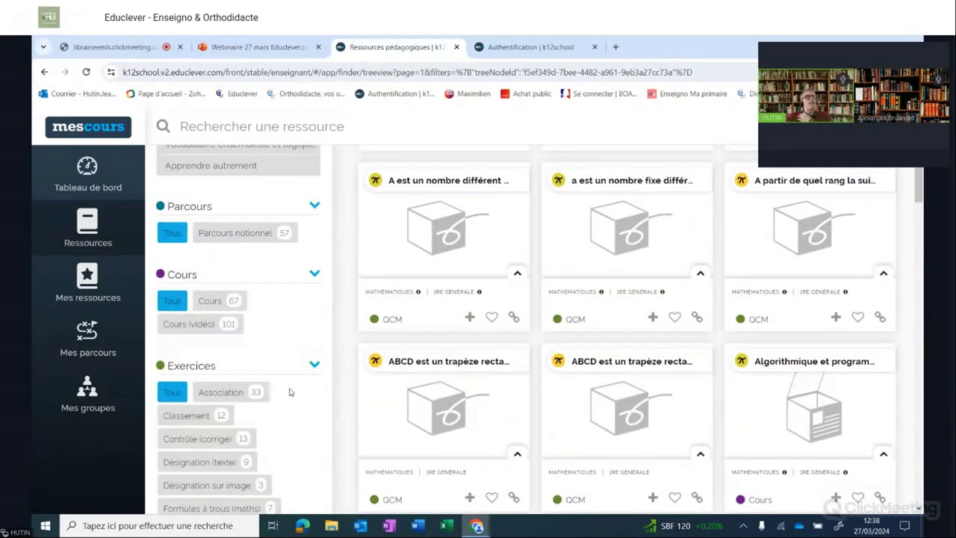
scroll(291, 392, up, 5)
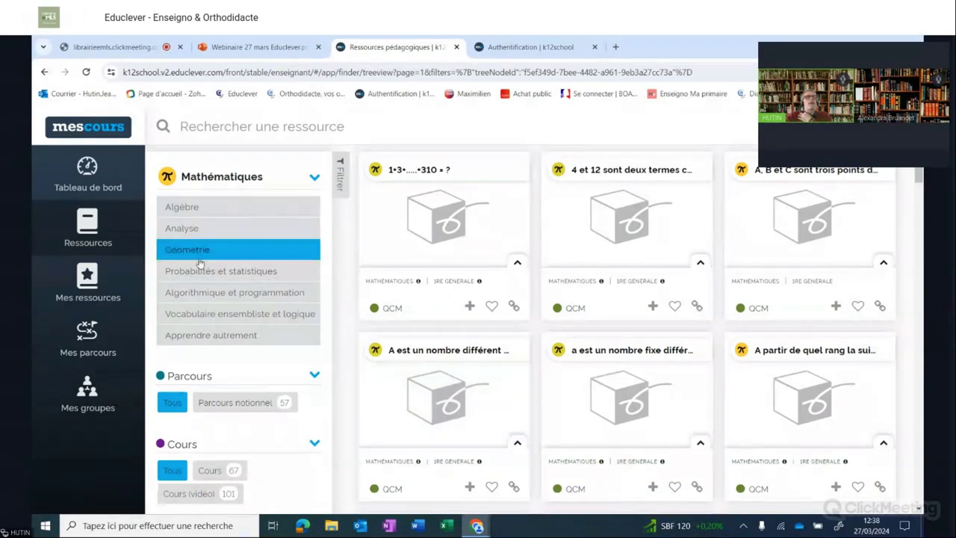
Step: Filter the Mathématiques resources to show only the Parcours notionnel type
click(235, 402)
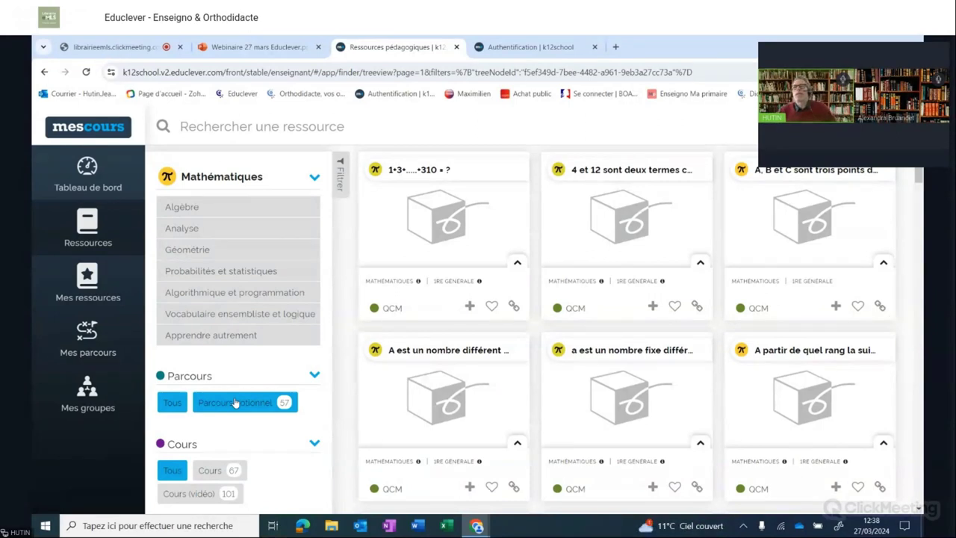
click(236, 403)
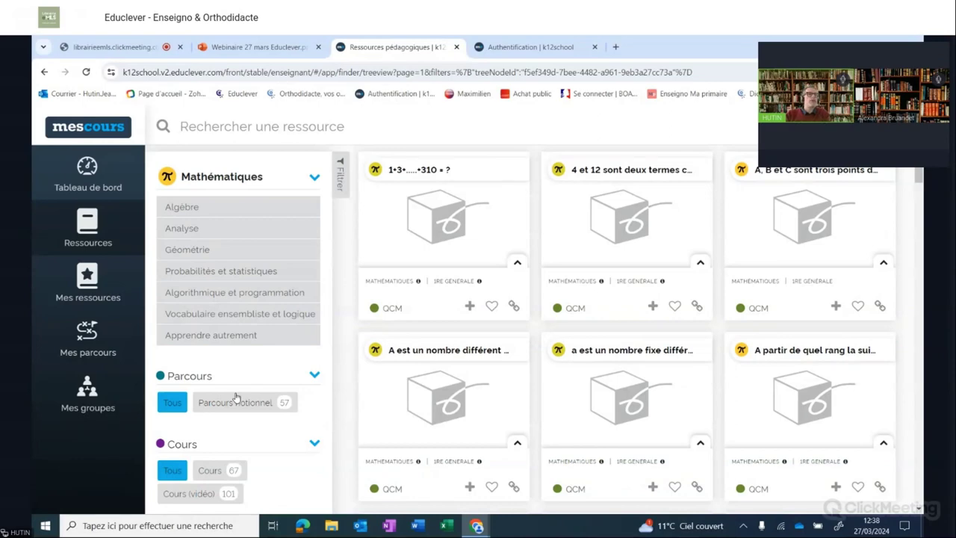
click(239, 402)
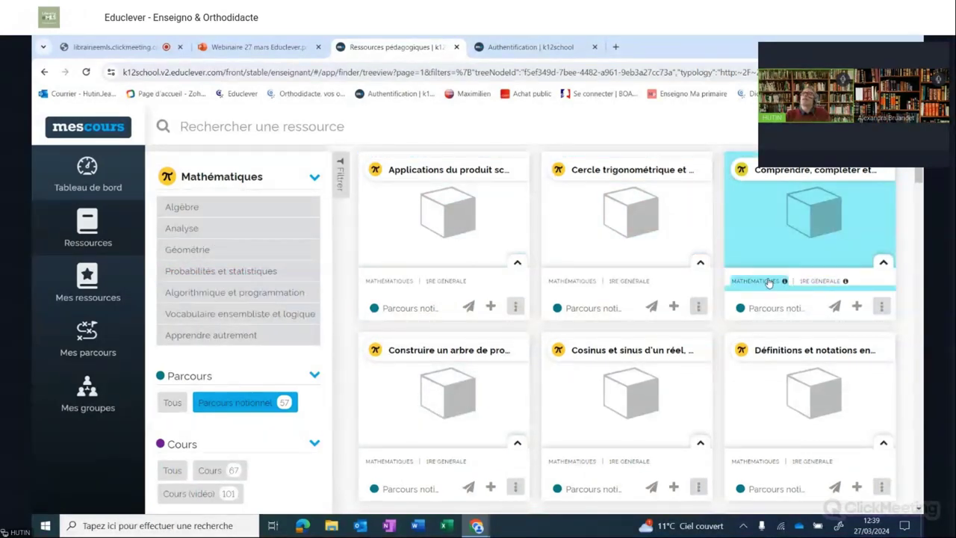
Step: Add the path "Comprendre, compléter et modifier un programme" to the selection and start a new manual path from it with the Apprentissage intention
click(857, 307)
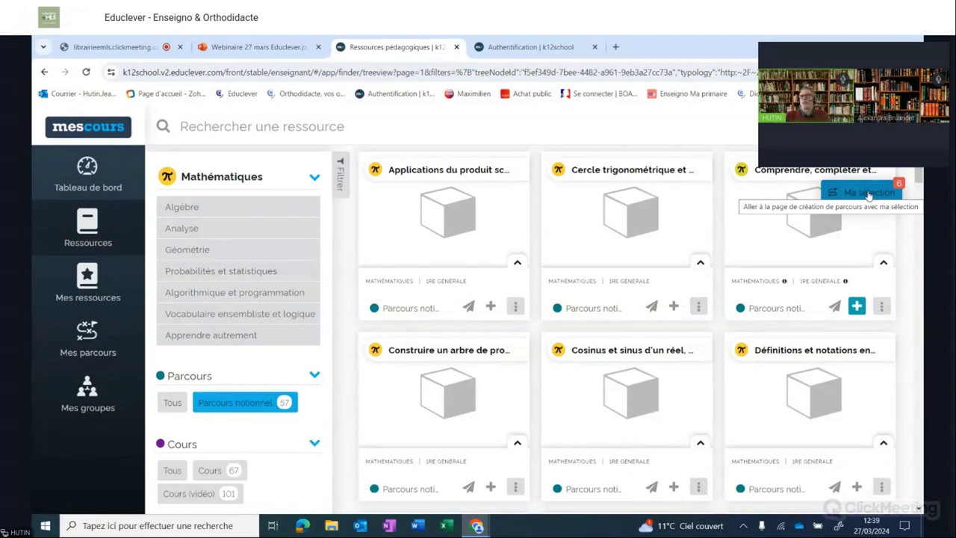
click(866, 193)
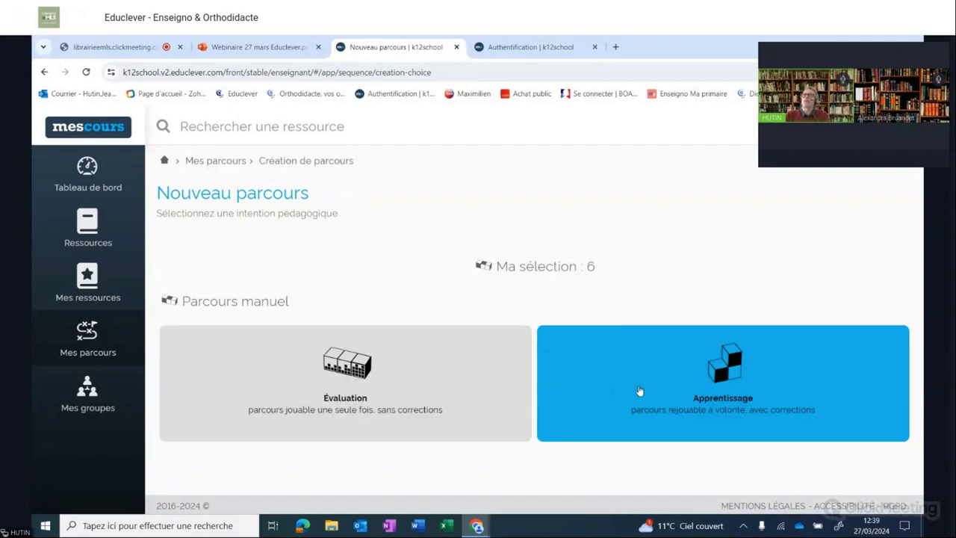
click(719, 380)
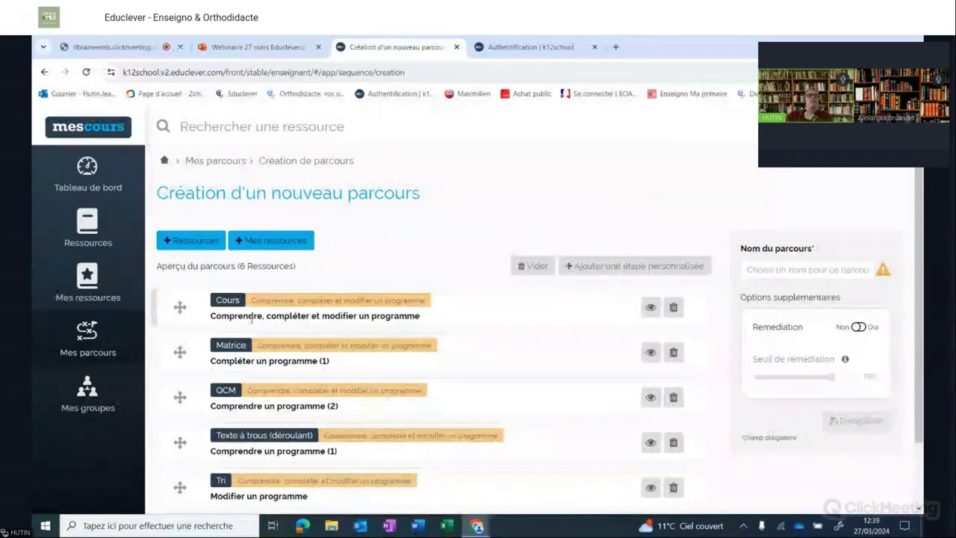
Step: Review the new path's resources and read through the preview of the course "Comprendre, compléter et modifier un programme"
scroll(264, 346, down, 1)
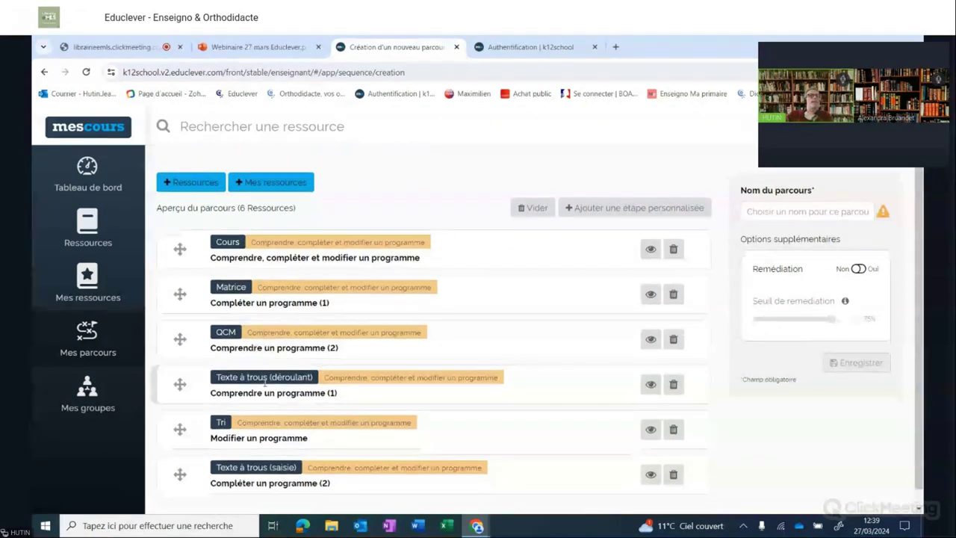
scroll(277, 359, up, 1)
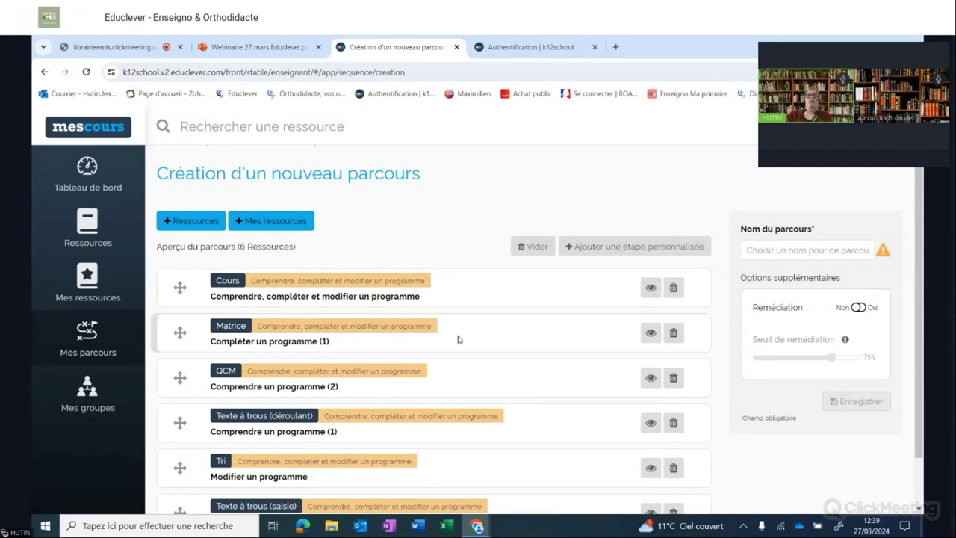
click(651, 289)
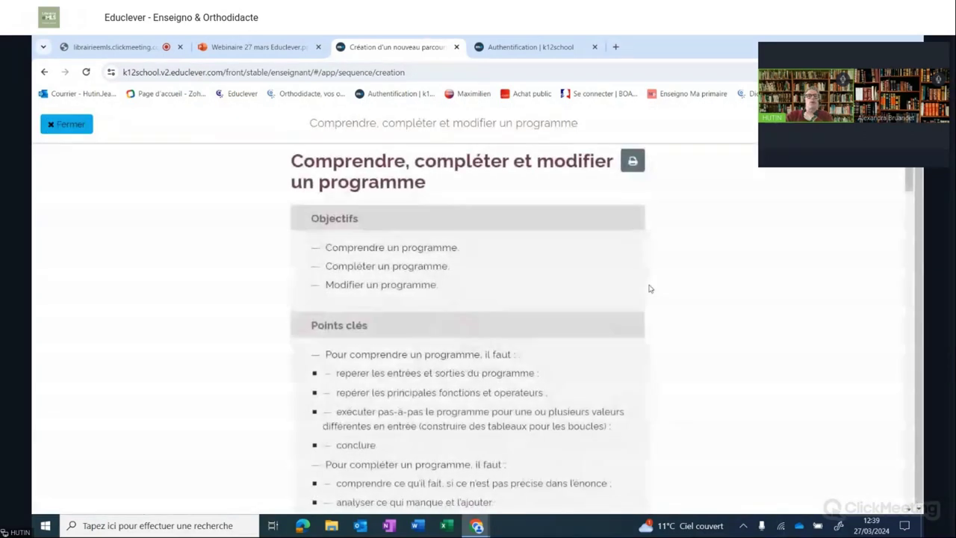
scroll(622, 288, down, 3)
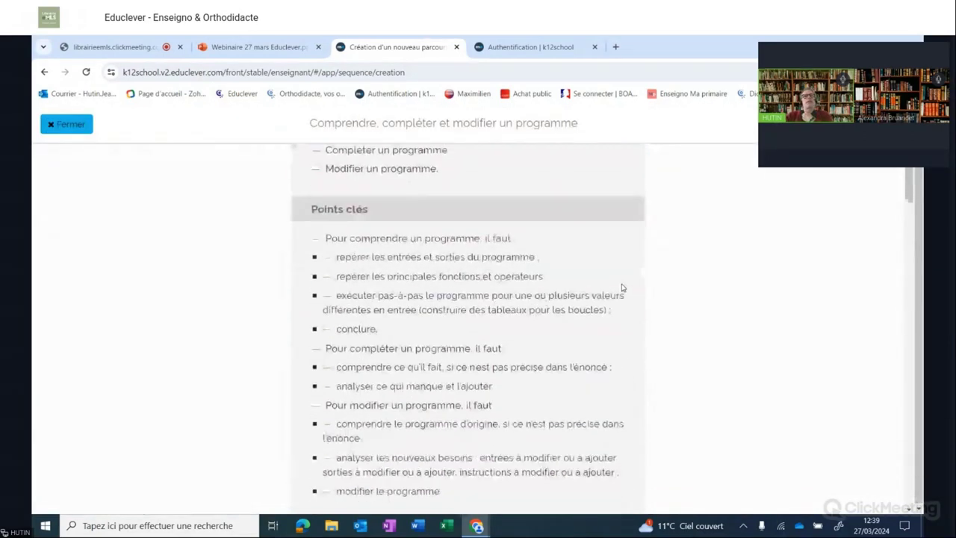
scroll(621, 288, down, 8)
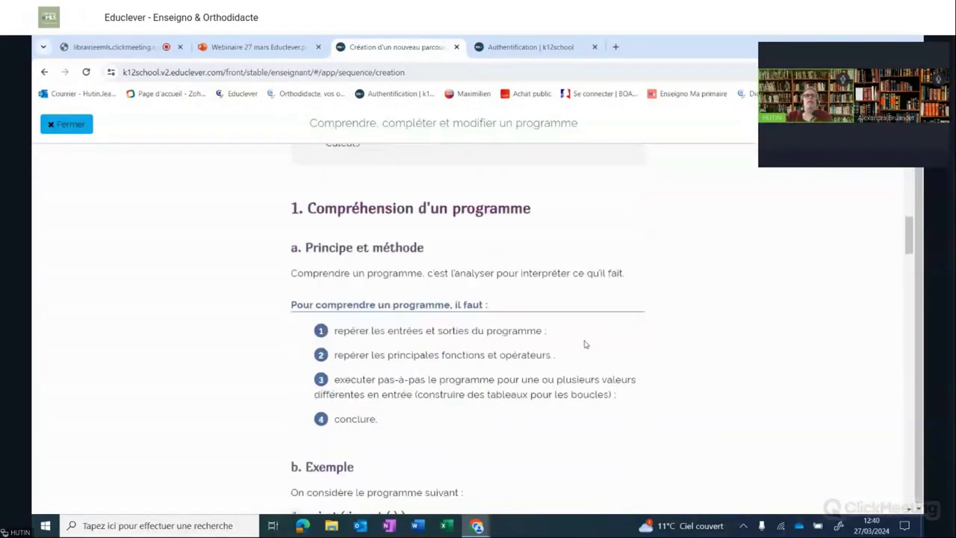
scroll(585, 346, down, 9)
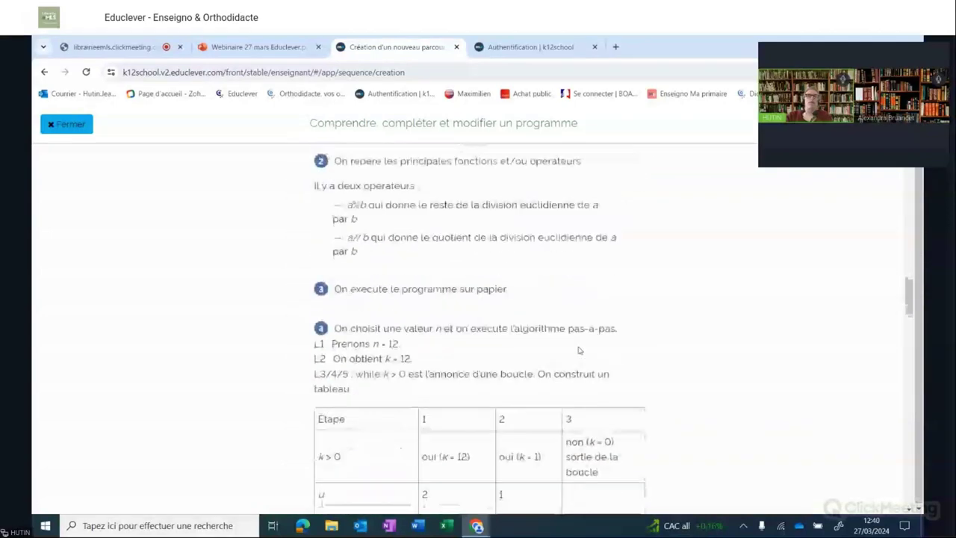
scroll(576, 359, down, 2)
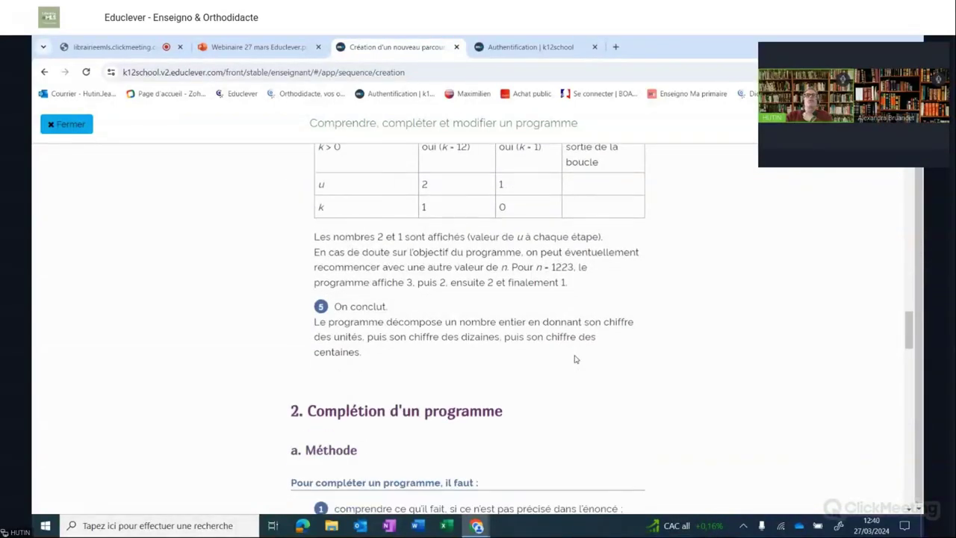
scroll(576, 359, up, 11)
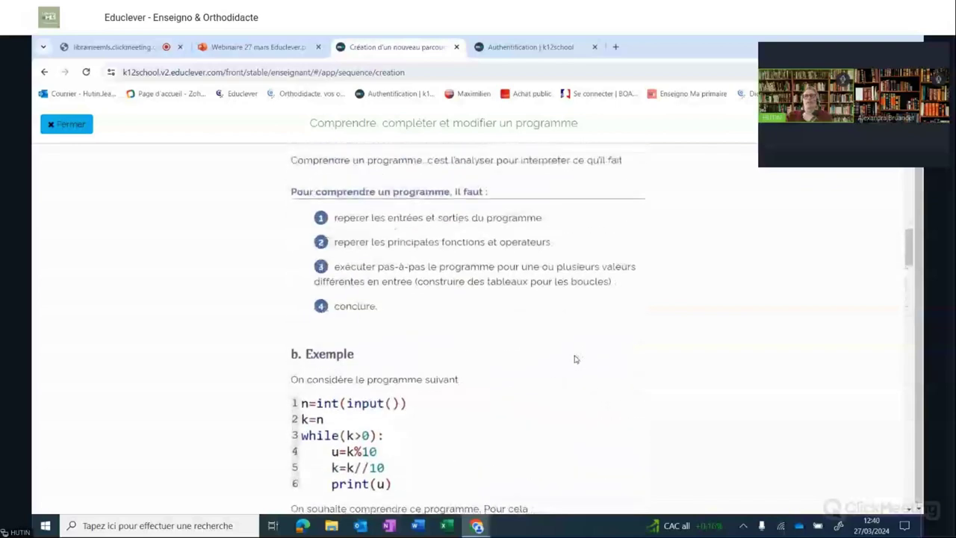
scroll(575, 359, up, 5)
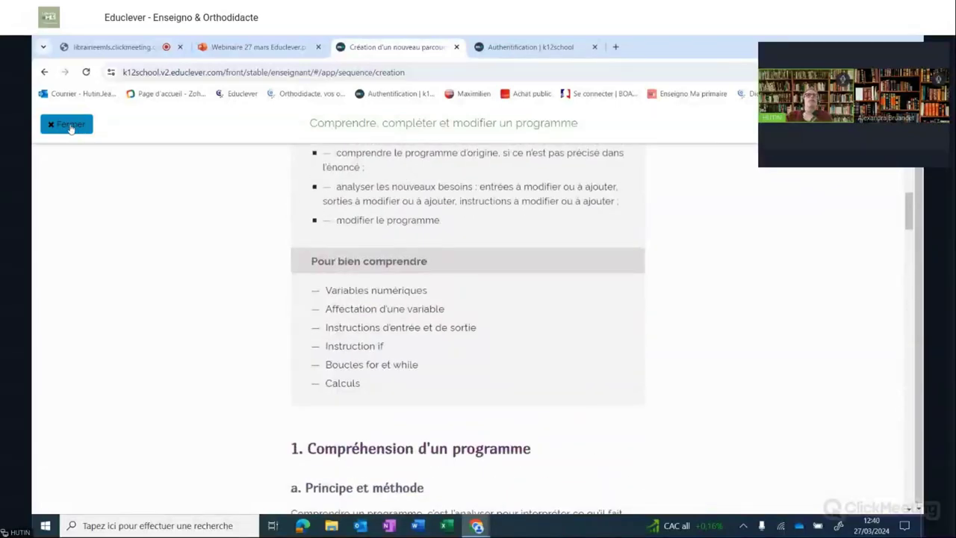
click(69, 126)
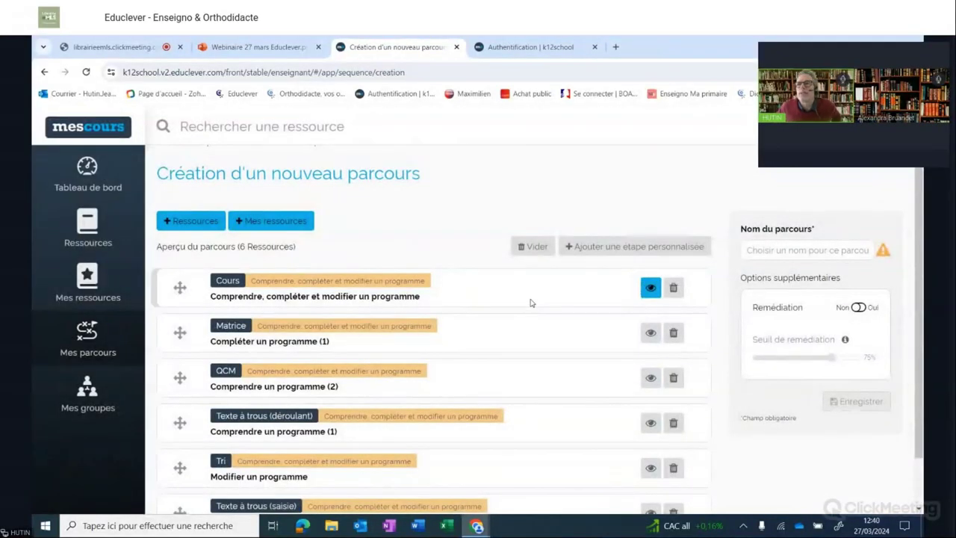
Step: Name the new path "Test EMLS"
click(751, 249)
key(Caps_Lock)
text(T)
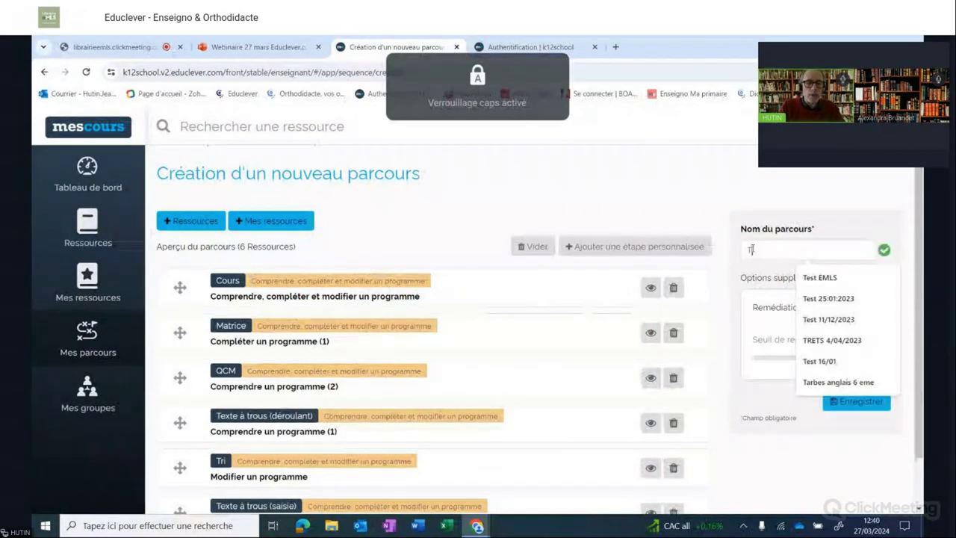
text(est EMLS)
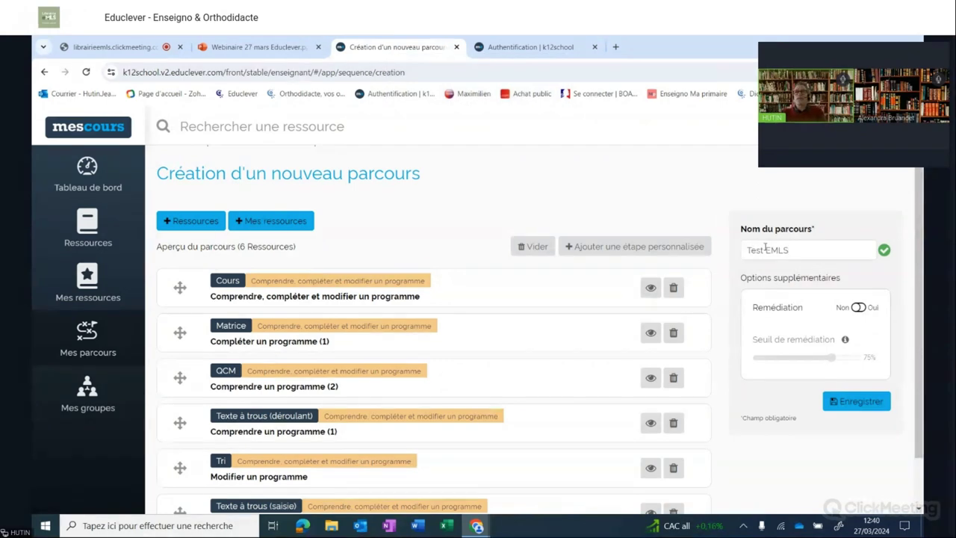
Step: Draft a custom step for the path with the text "Bien lire les consignes", leaving its title empty
click(605, 251)
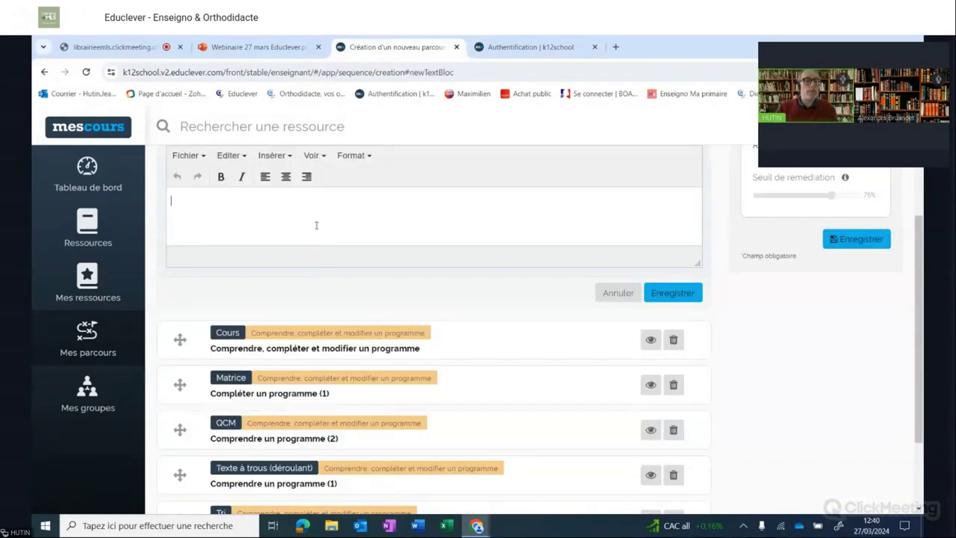
text(B)
key(Caps_Lock)
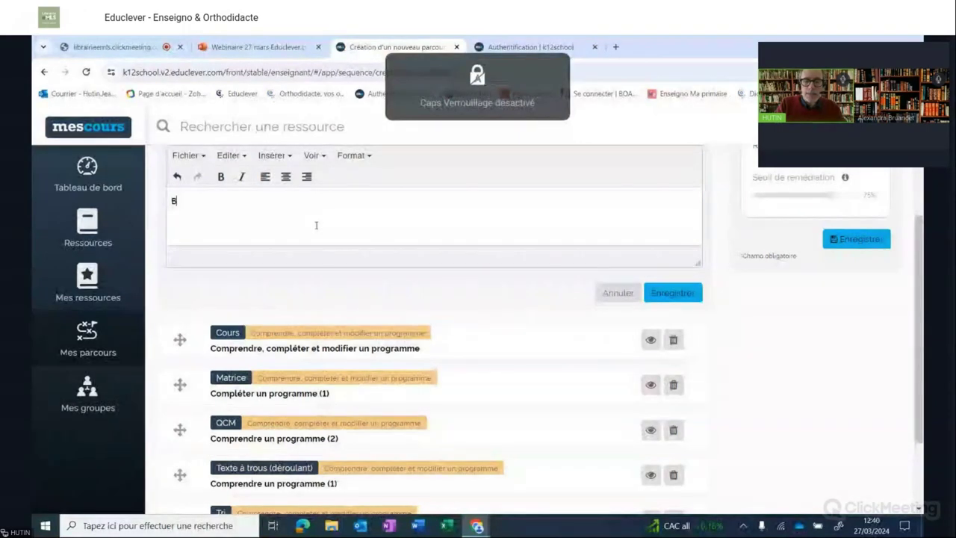
text(ien lire)
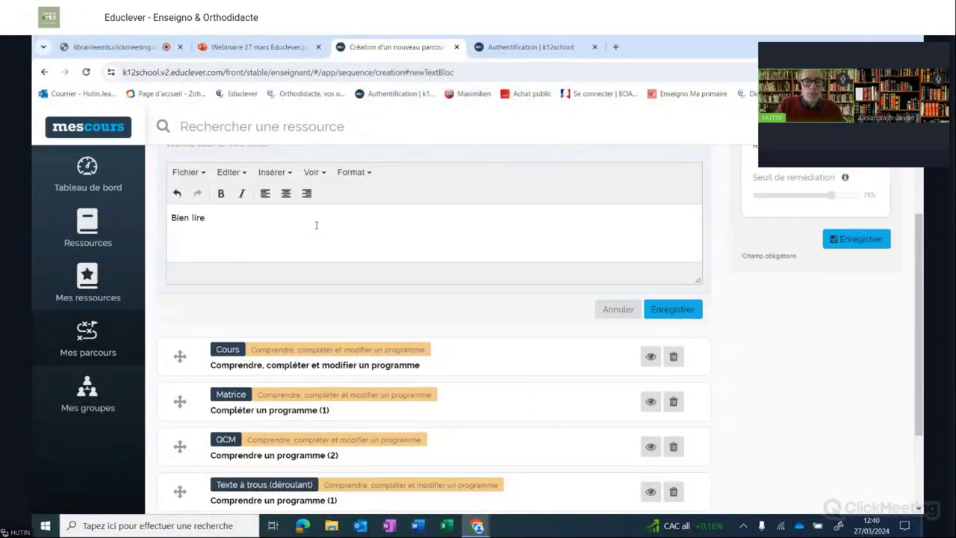
text( les)
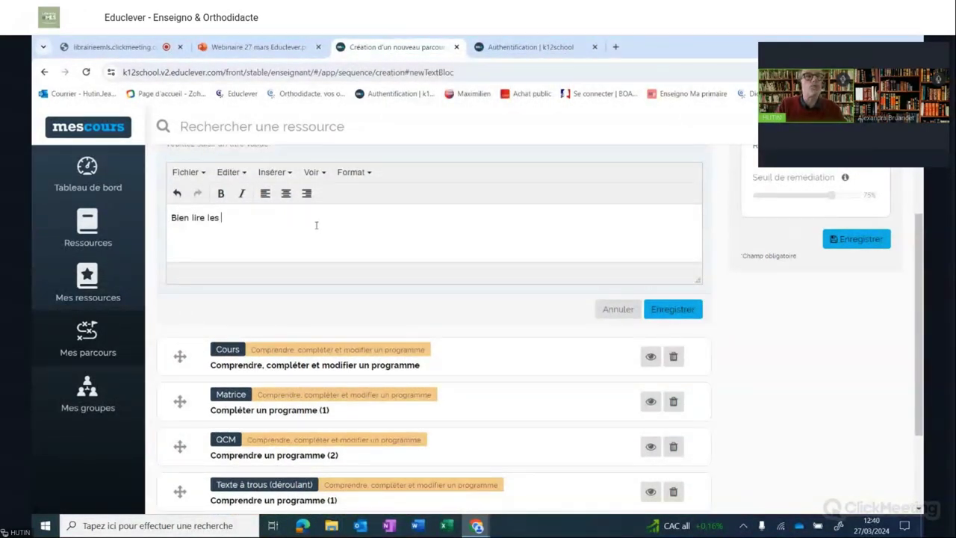
text( consignes)
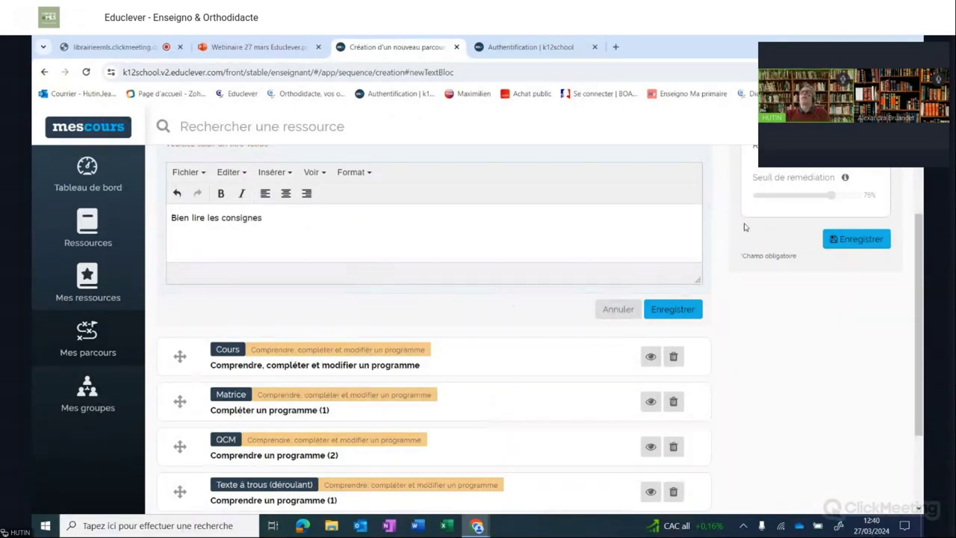
scroll(512, 278, up, 2)
scroll(463, 324, up, 1)
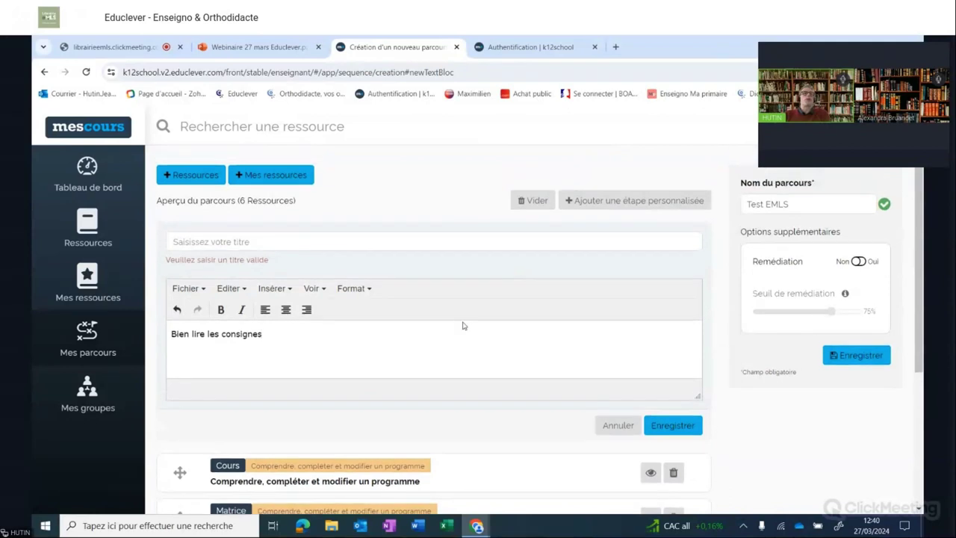
Step: Move the Matrice exercise "Compléter un programme (1)" directly below the Texte à trous (déroulant) exercise and save the path
scroll(437, 341, down, 3)
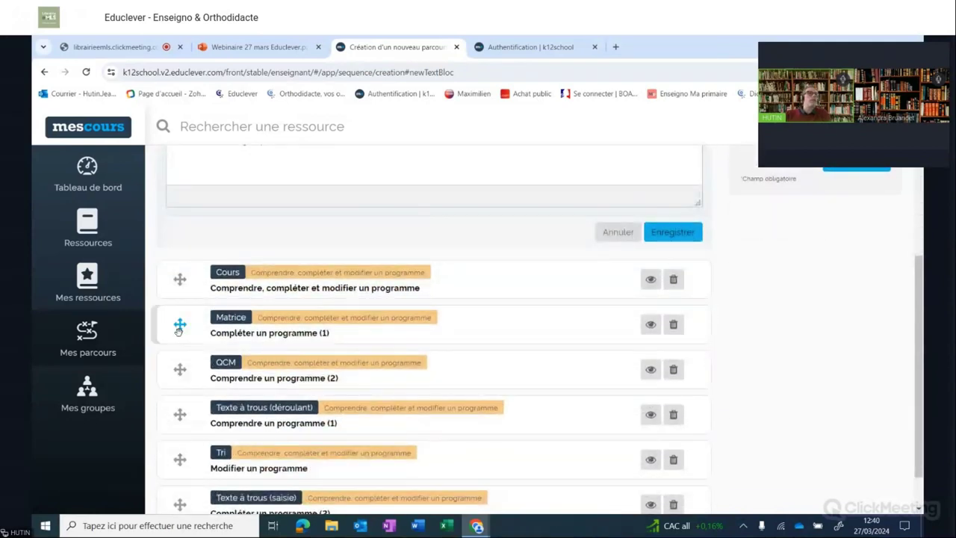
drag(180, 324, 180, 414)
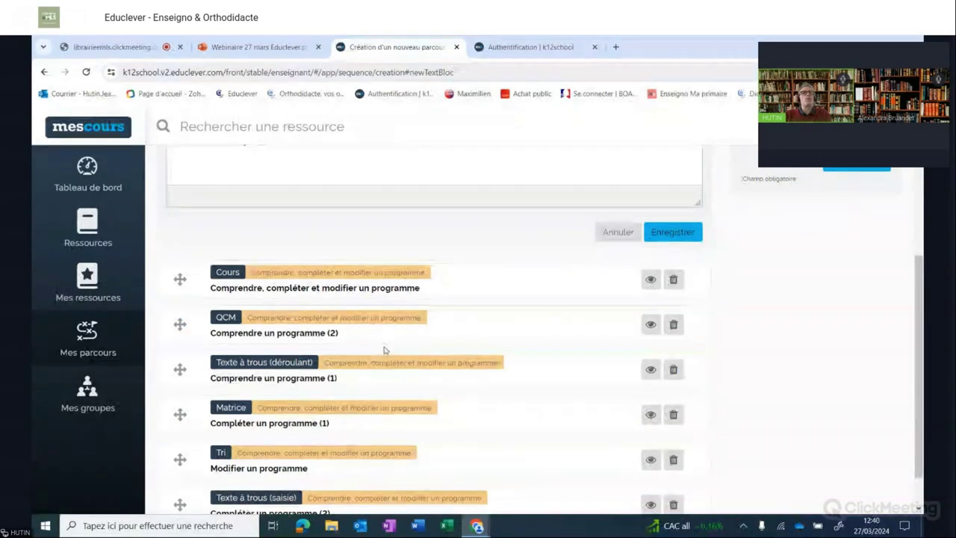
scroll(449, 336, up, 3)
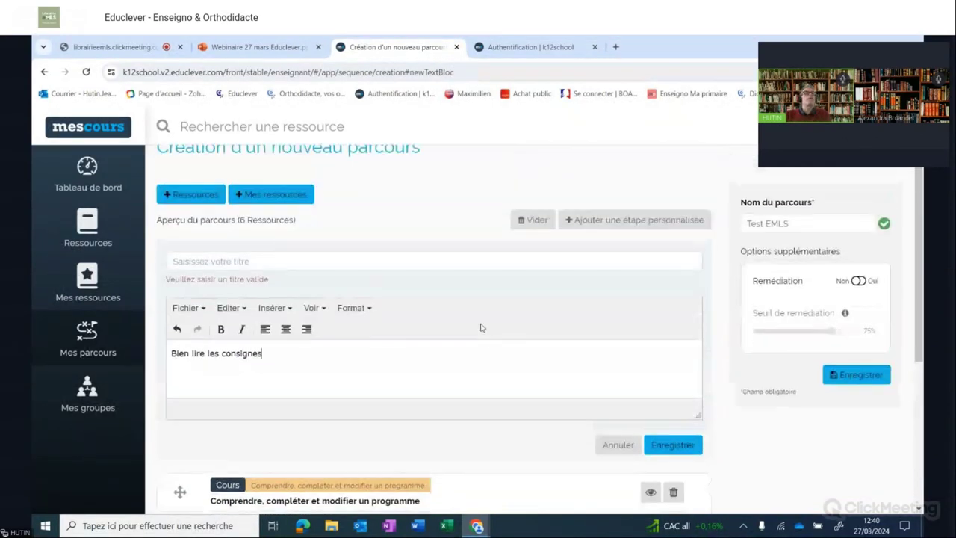
click(857, 376)
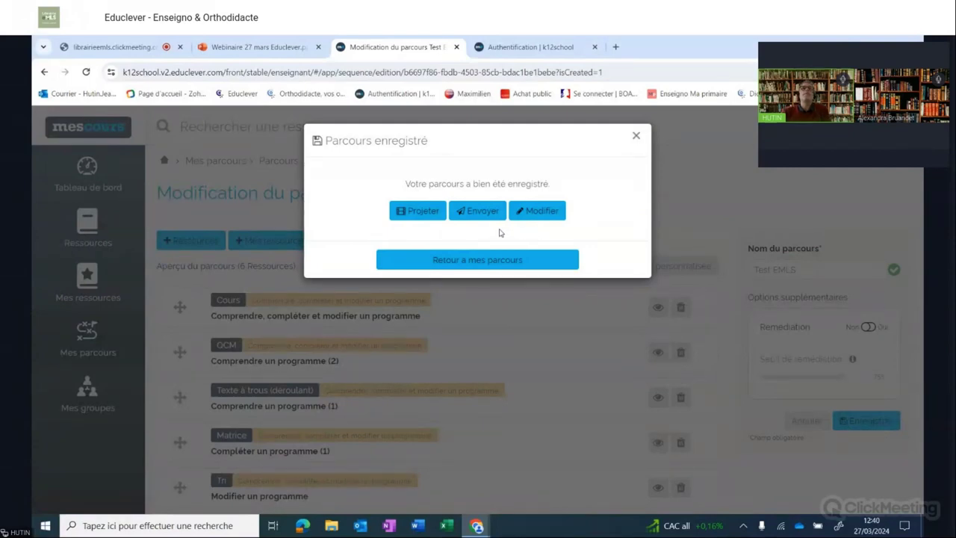
Step: Send the saved path to all 10 learners listed on the first page of recipients
click(482, 213)
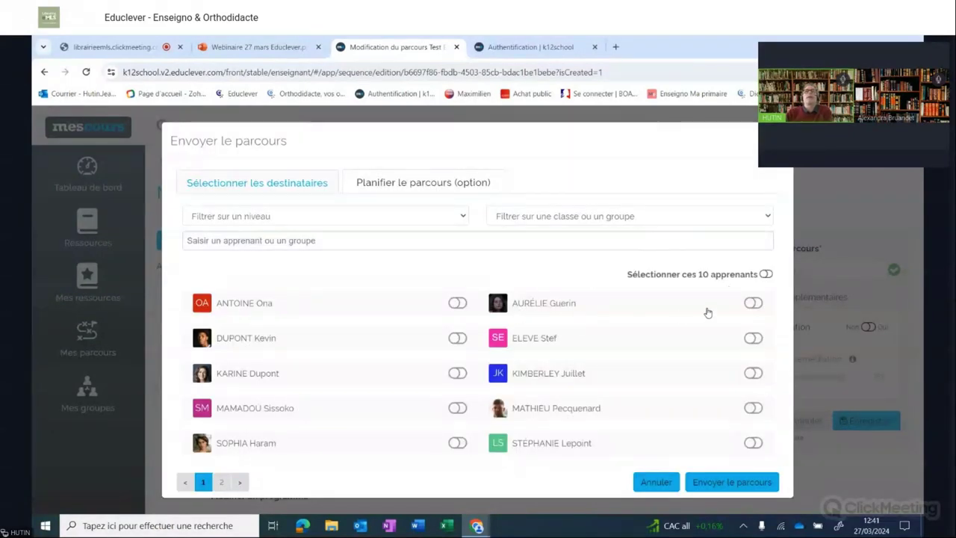
click(766, 274)
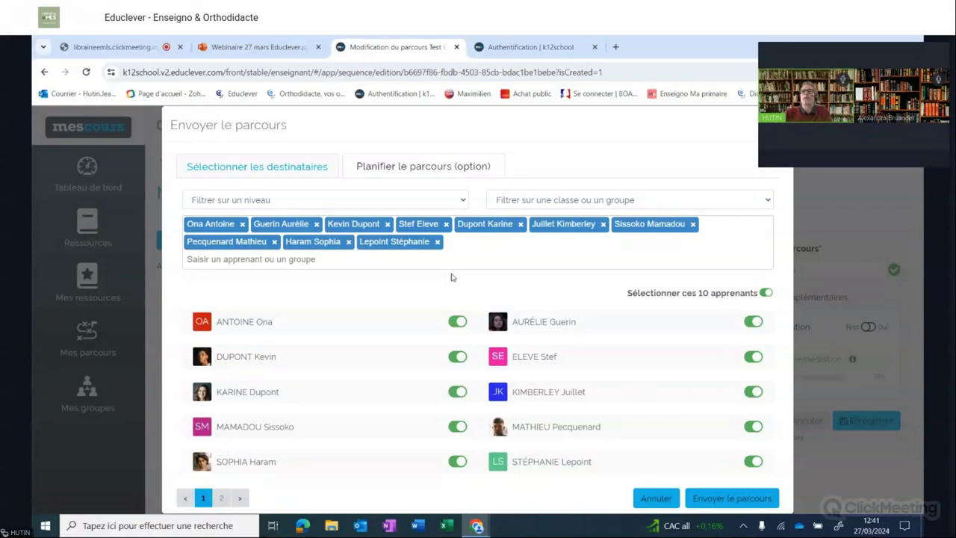
click(721, 499)
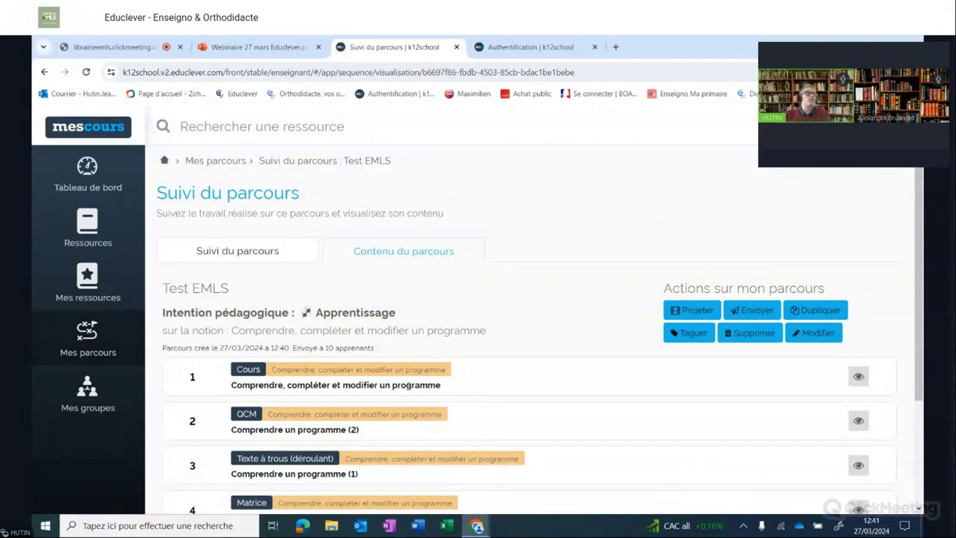
Step: Go to the personal resources and open the page for importing personal documents
click(84, 242)
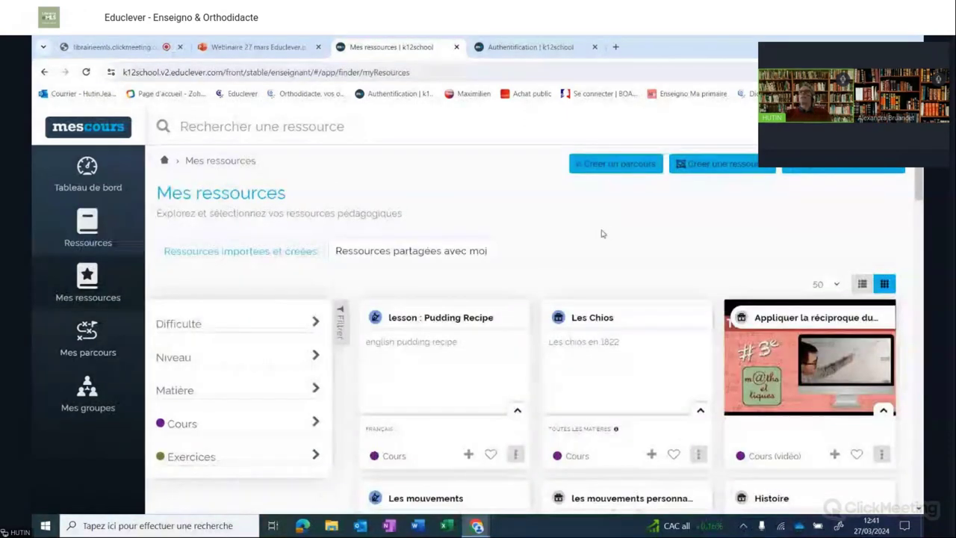
click(823, 172)
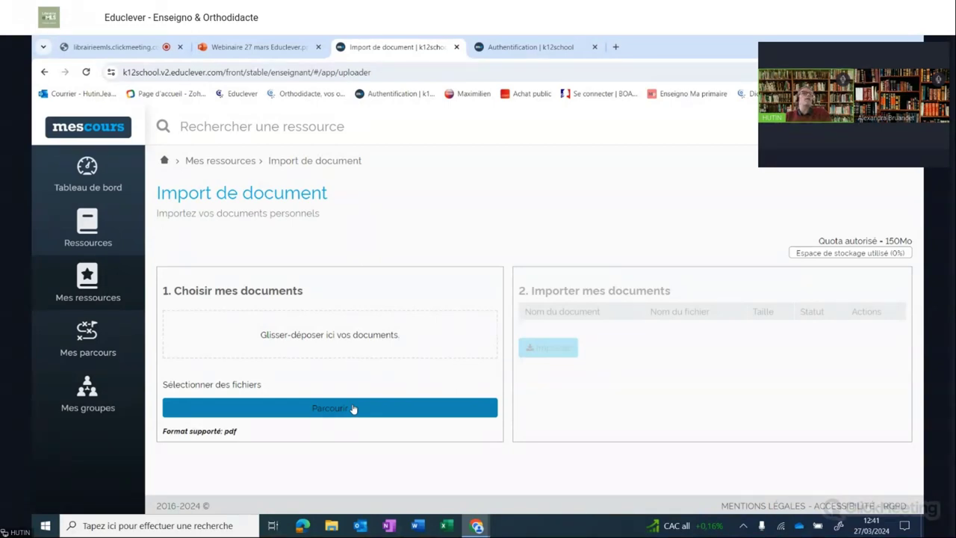
Step: Return to the personal resources and examine the types offered for creating a new resource, from QCM to Geogebra
click(224, 163)
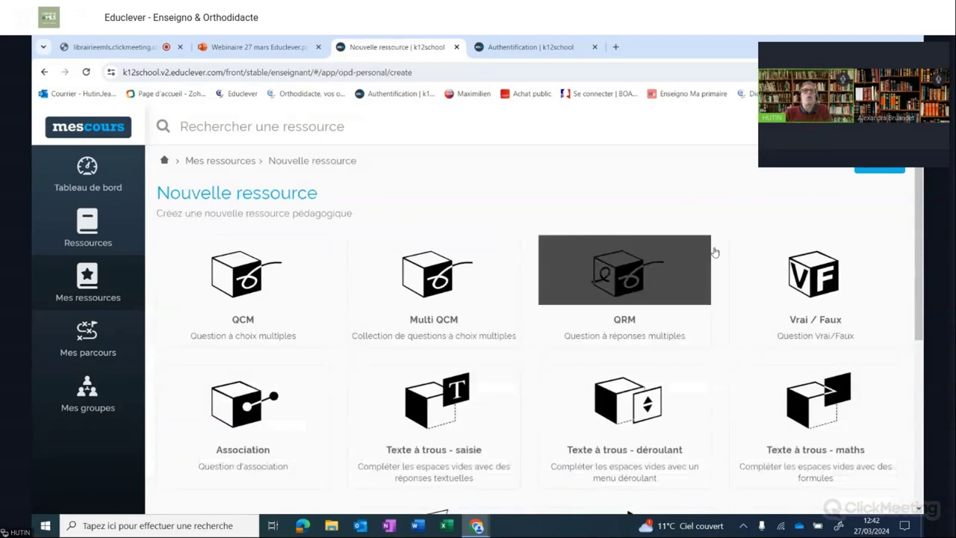
scroll(874, 278, down, 1)
scroll(877, 278, down, 2)
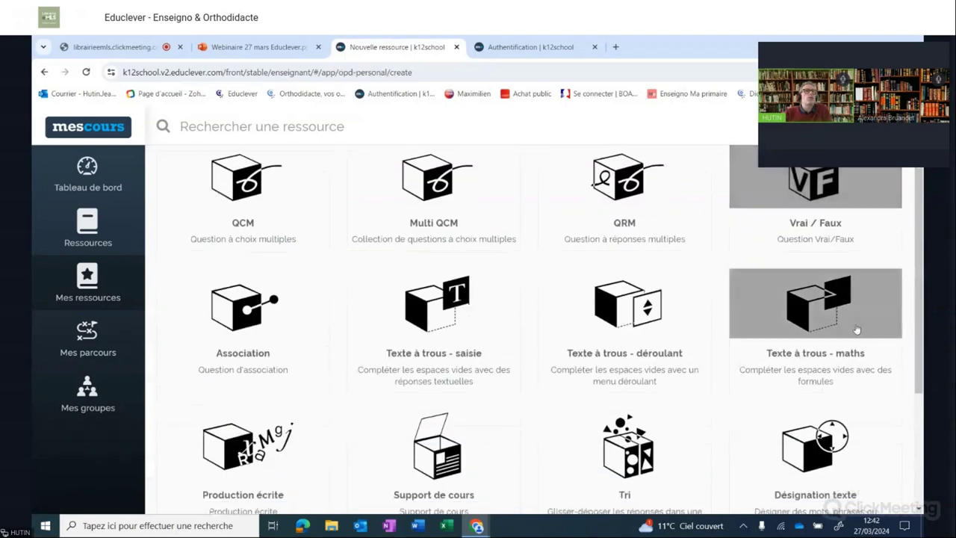
scroll(675, 397, up, 1)
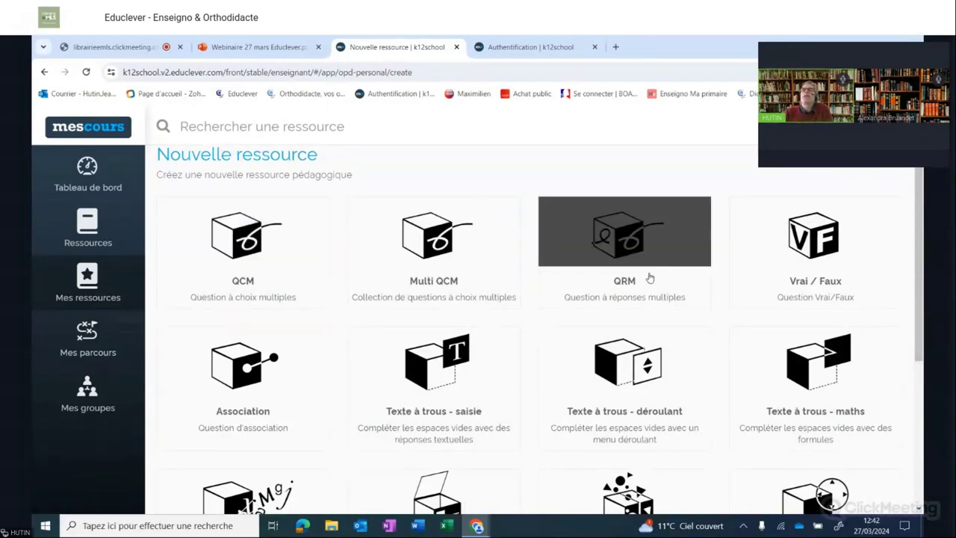
scroll(635, 276, down, 1)
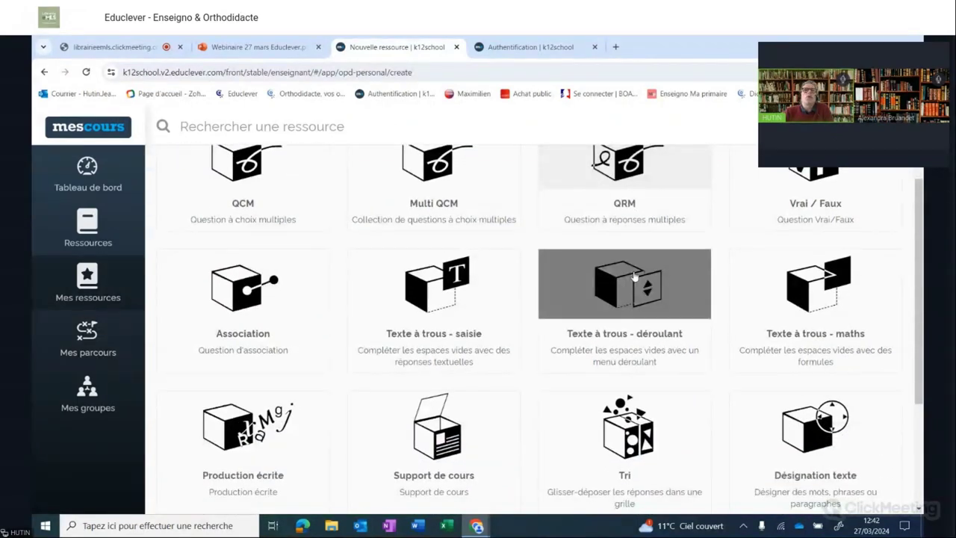
scroll(449, 368, down, 1)
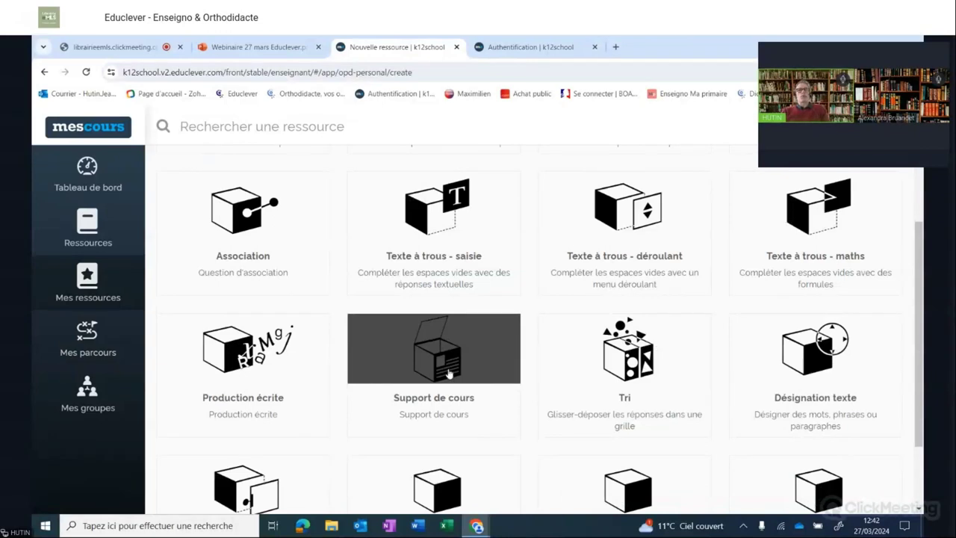
scroll(471, 381, down, 1)
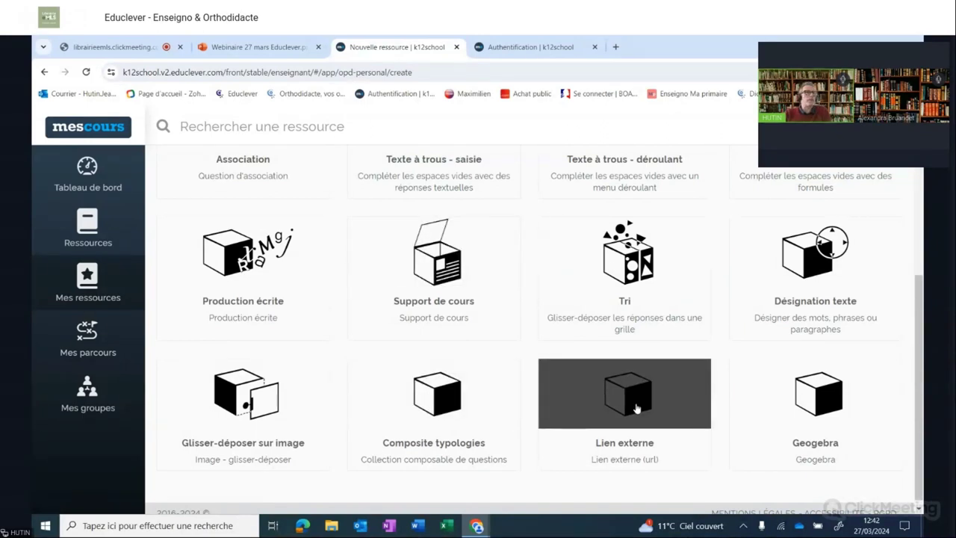
click(398, 396)
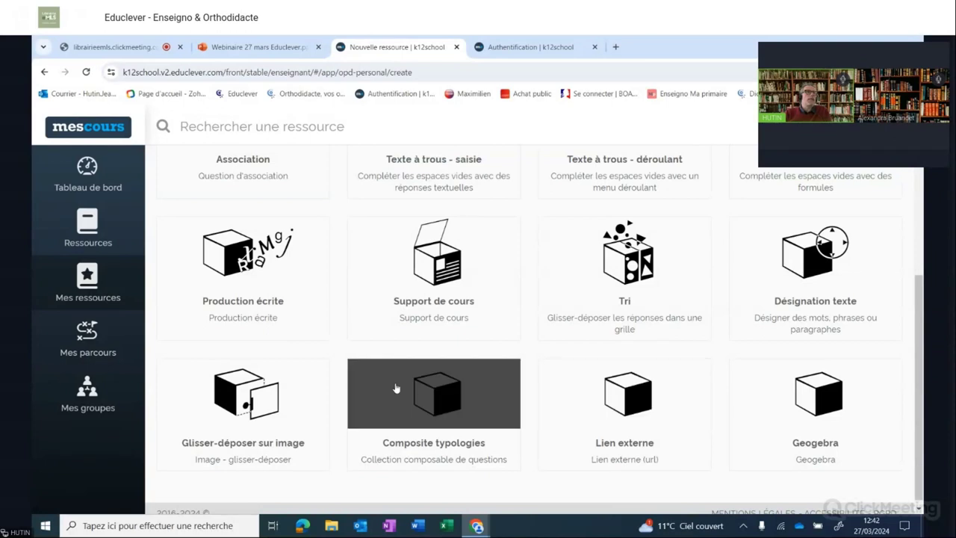
Step: Examine the actions offered for the path "Evaluation diagnostic le triangle" in Mes parcours and open the list of groups
click(88, 342)
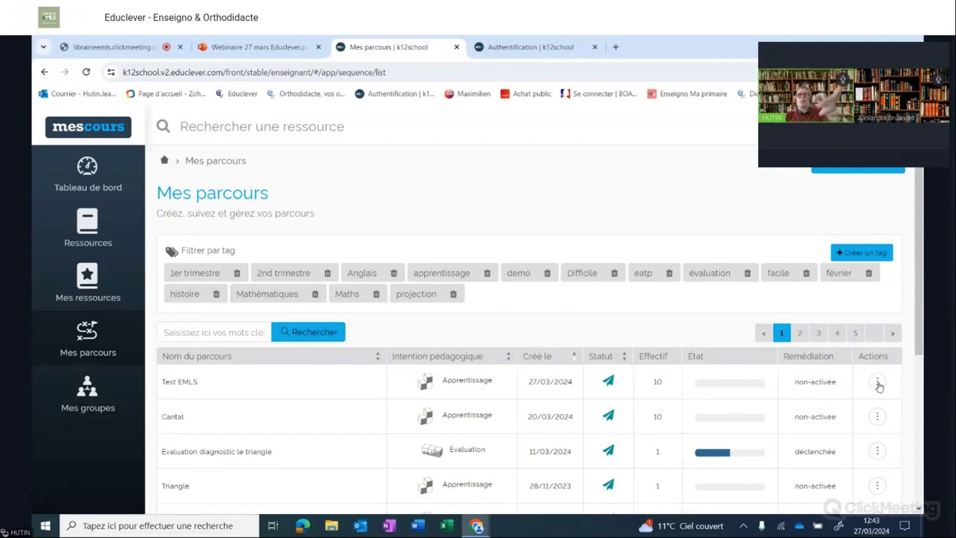
click(877, 454)
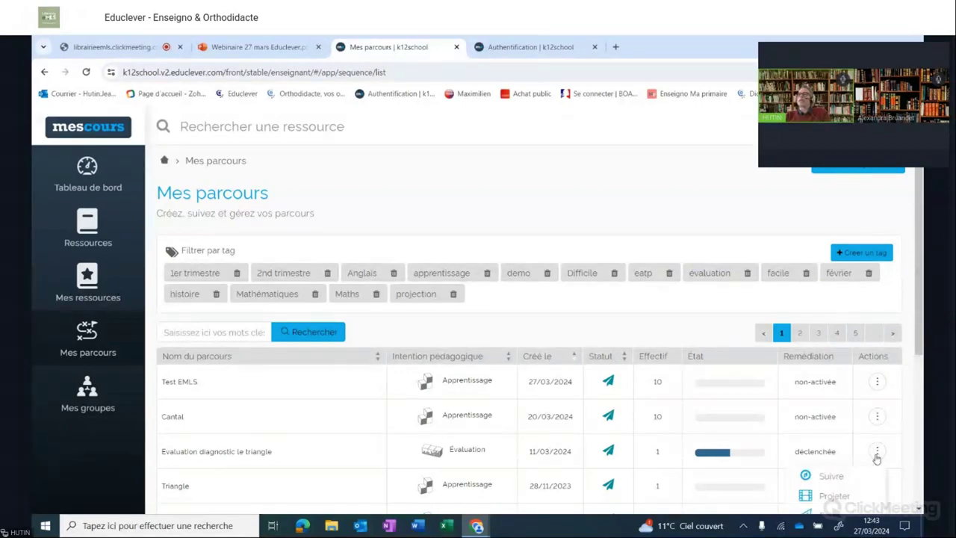
scroll(875, 449, down, 2)
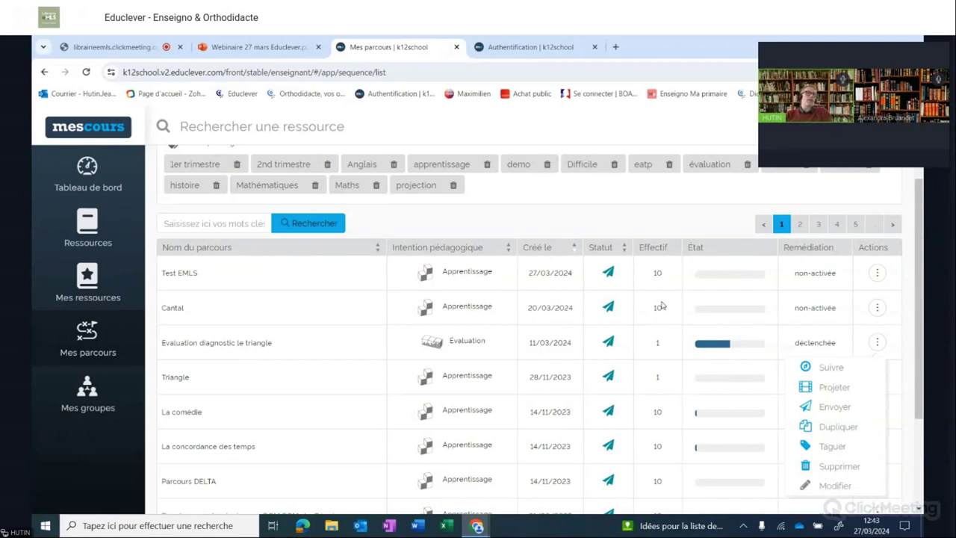
click(112, 396)
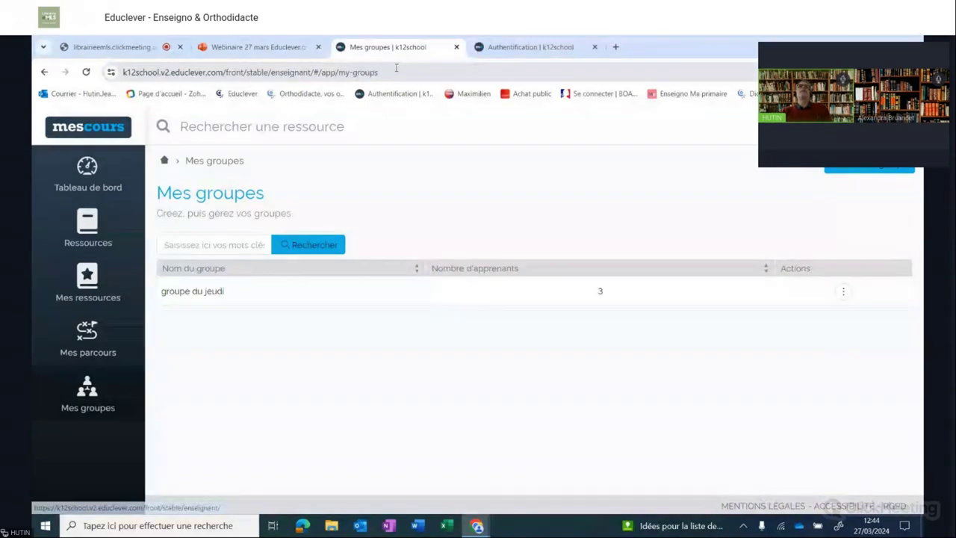
Step: Sign in to the learner account with the prefilled credentials and start the to-do path "Test EMLS"
click(504, 48)
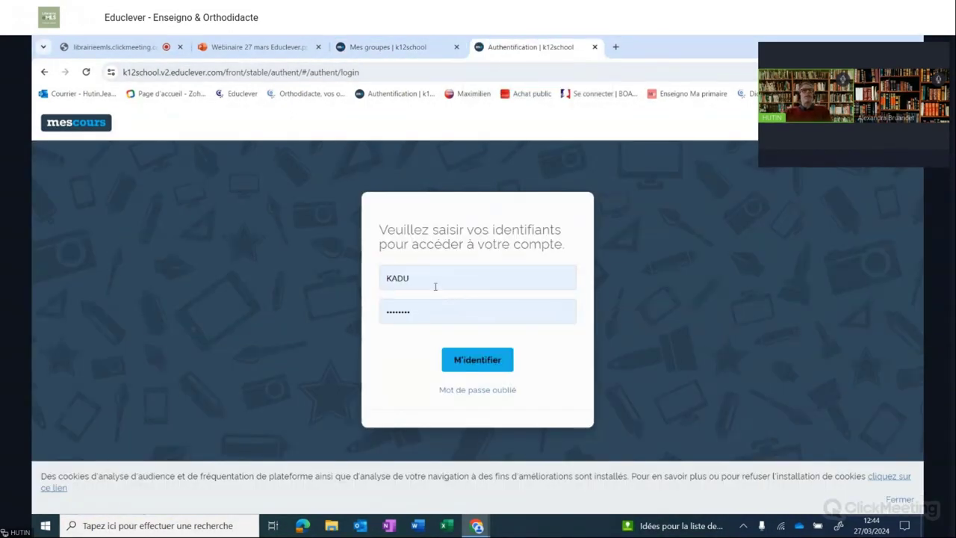
click(473, 359)
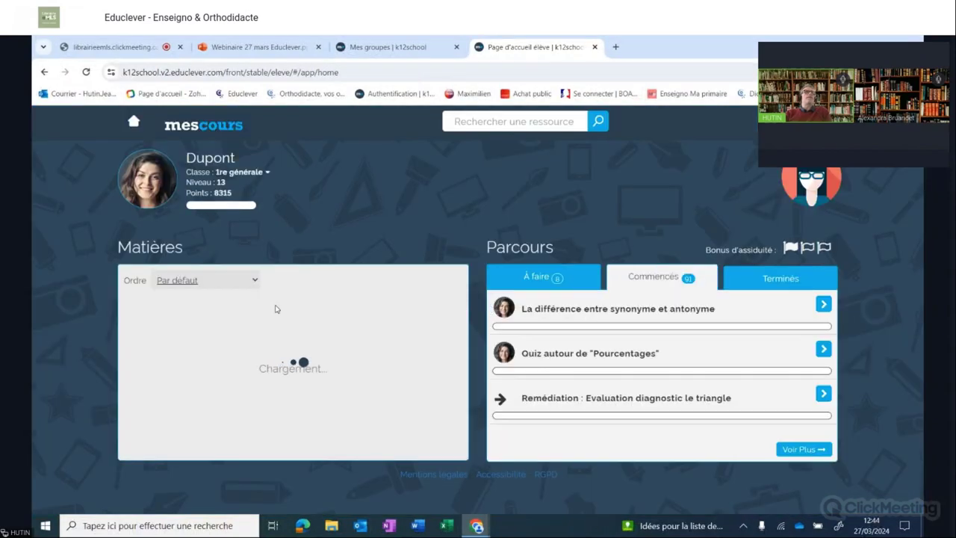
click(530, 278)
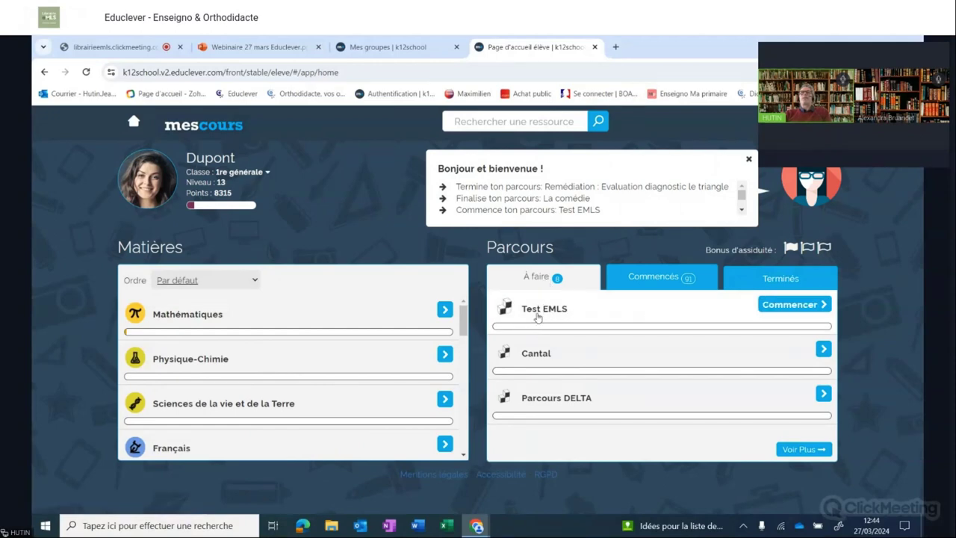
click(792, 305)
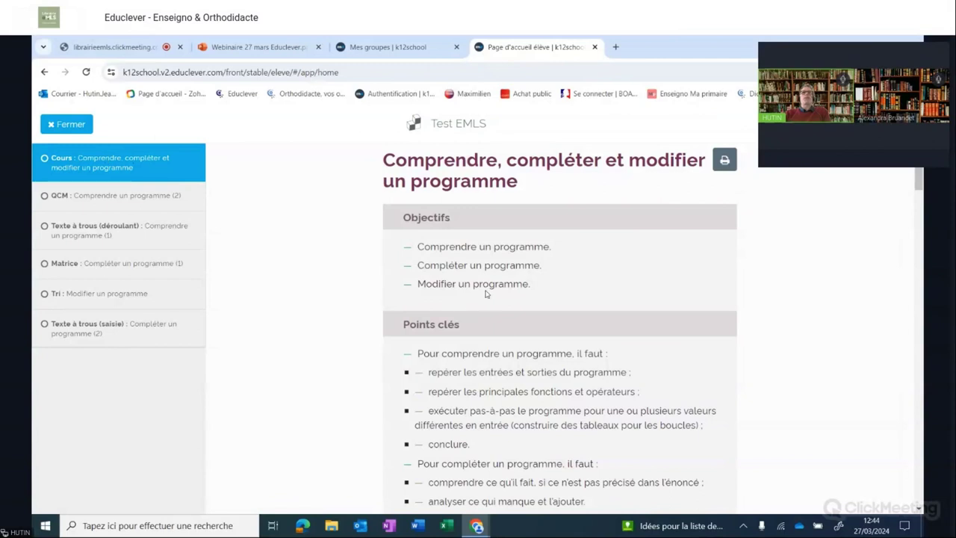
Step: Look through the answer choices of the QCM "Comprendre un programme (2)" and close the path
click(90, 201)
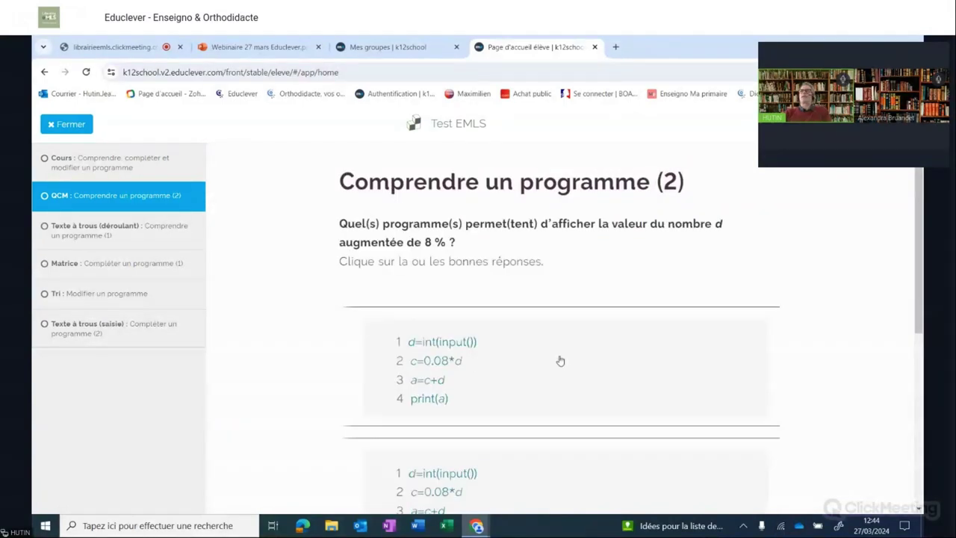
scroll(457, 394, down, 3)
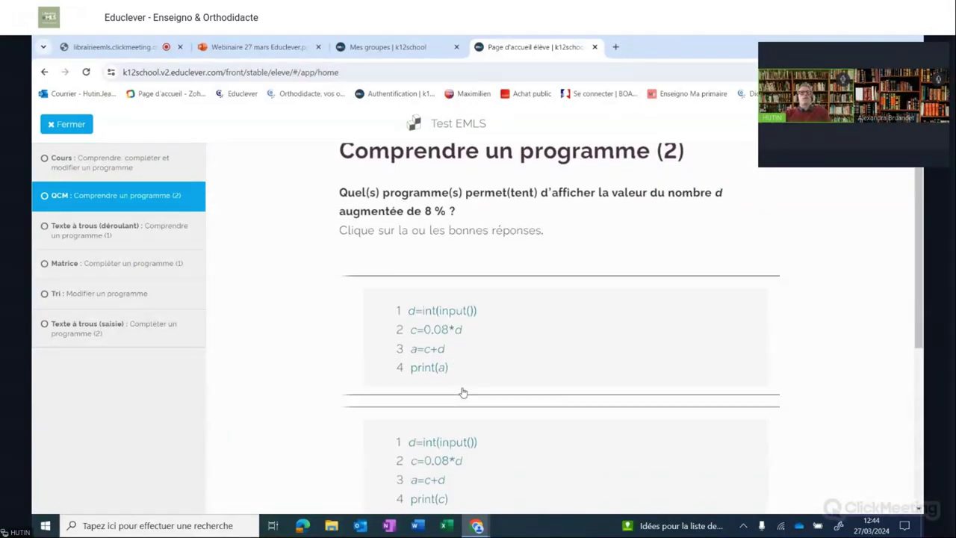
scroll(460, 389, down, 2)
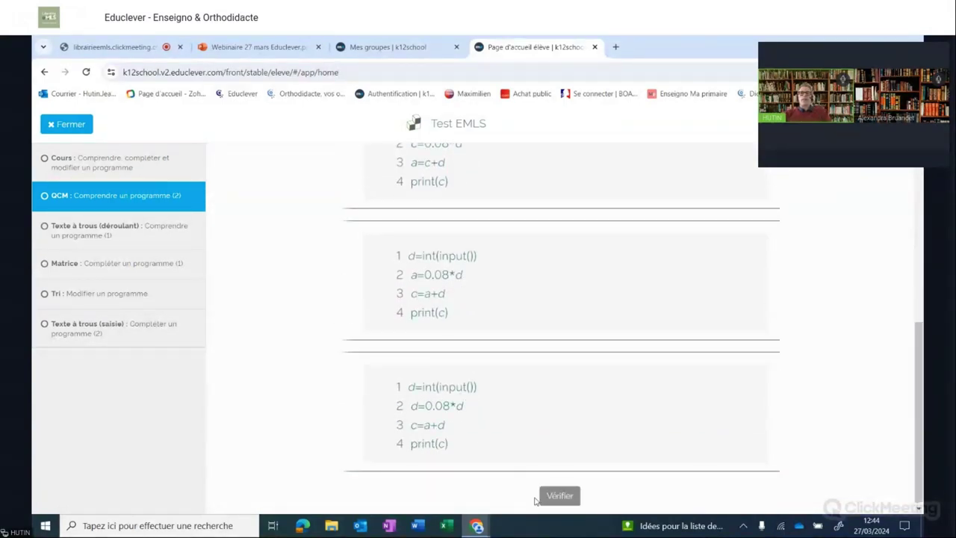
click(67, 124)
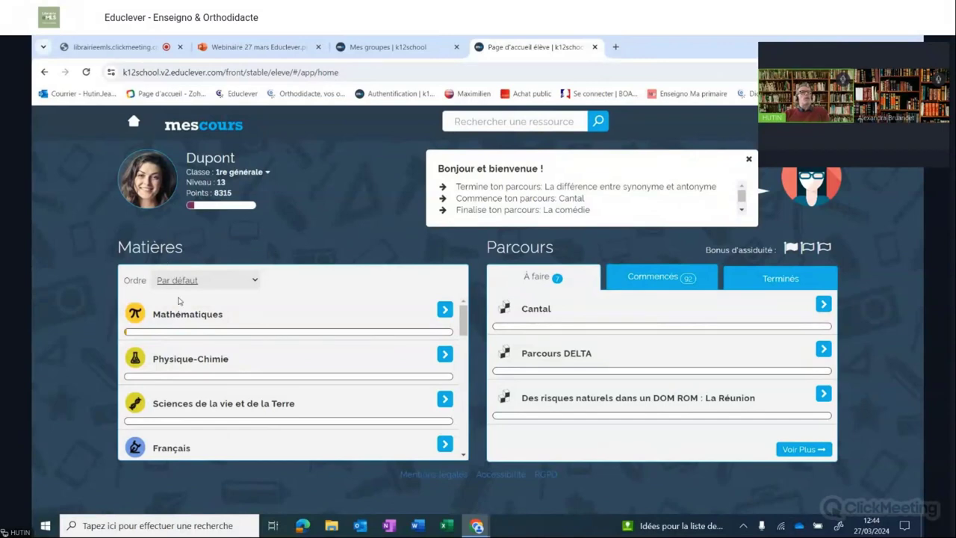
Step: Look over the subjects on the learner home page and explore the Français programme
mouse_move(193, 326)
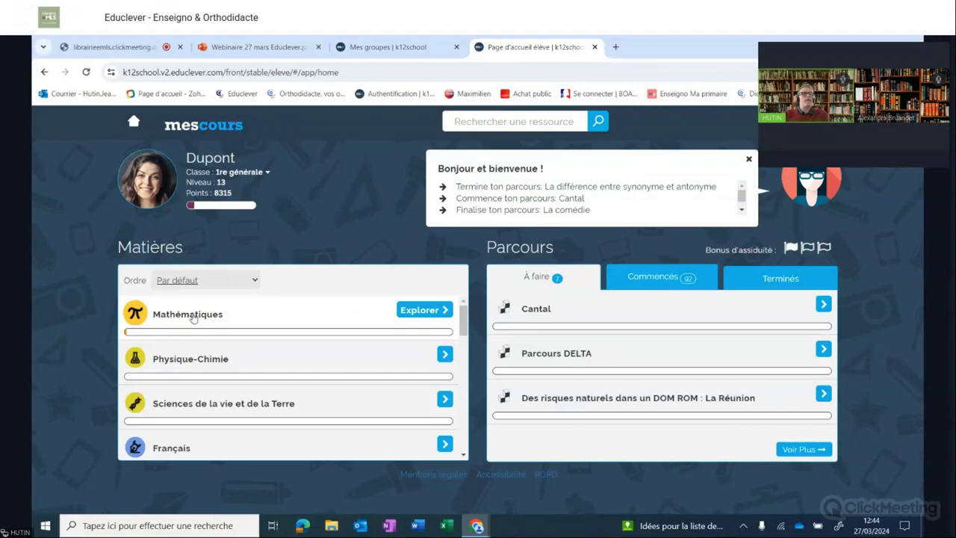
mouse_move(193, 421)
scroll(192, 421, down, 1)
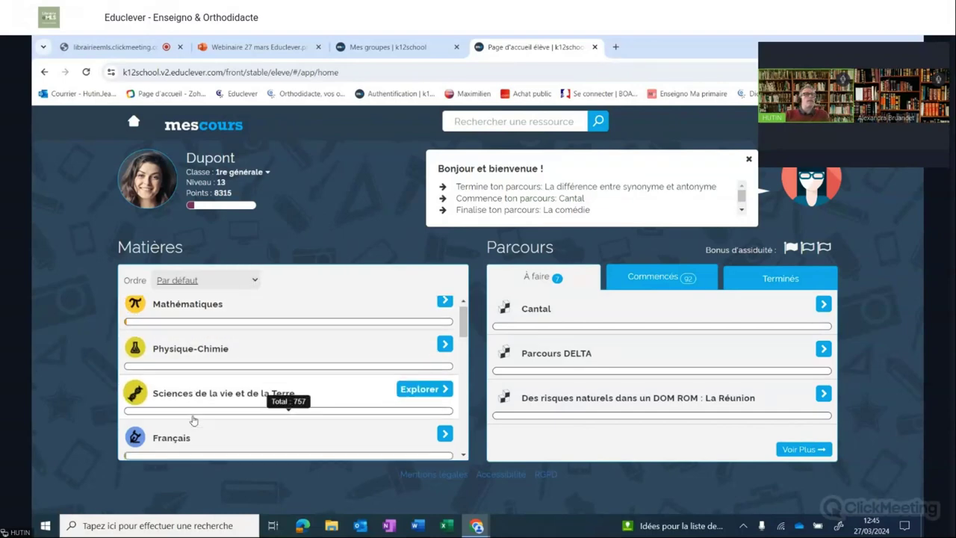
click(294, 397)
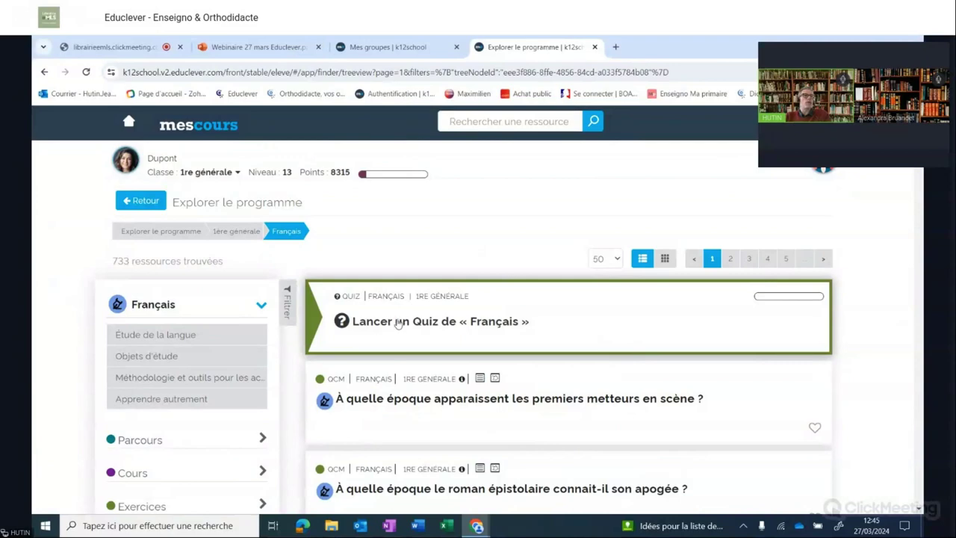
Step: Expand the Parcours, Cours and Exercices filters of Français to examine their resource types and return to the learner home page
scroll(273, 372, down, 1)
scroll(274, 372, down, 2)
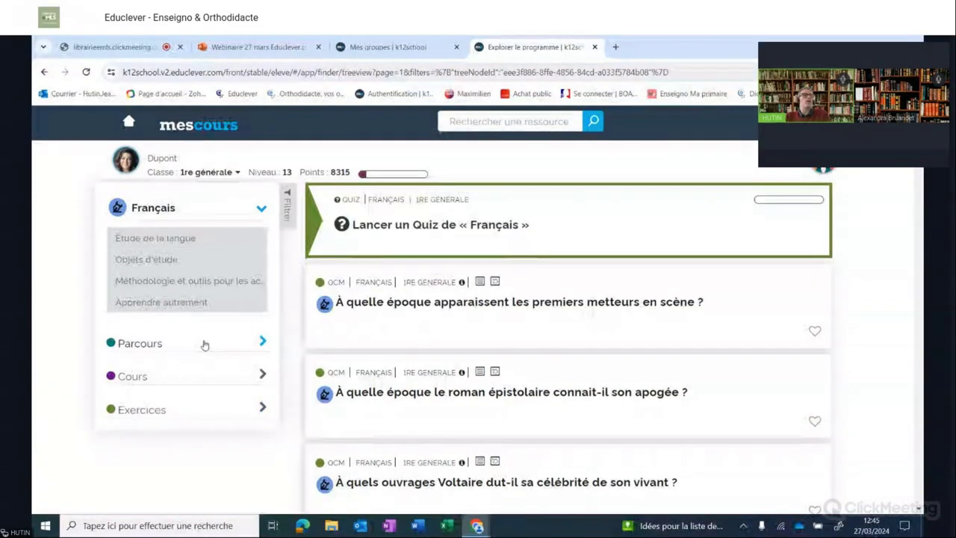
click(204, 345)
click(176, 410)
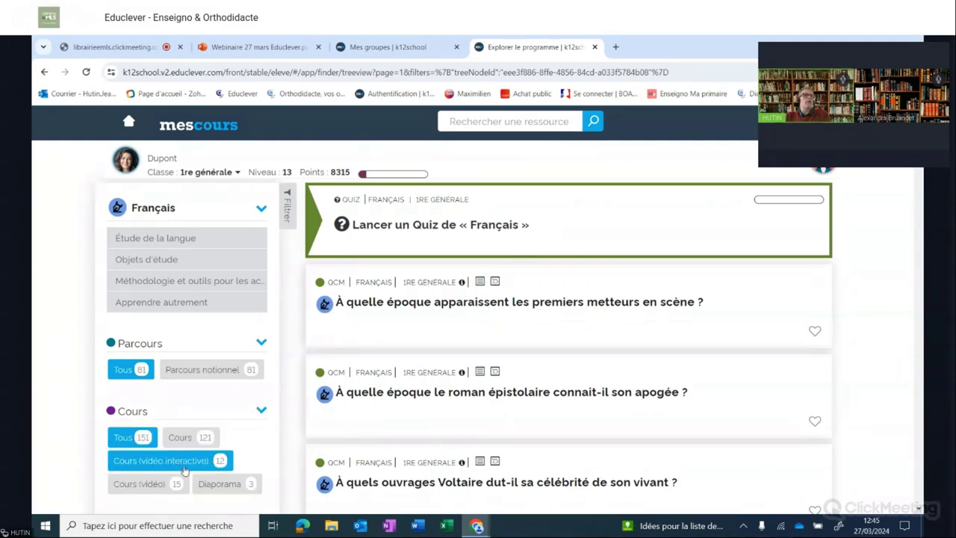
scroll(219, 441, down, 1)
scroll(220, 441, down, 1)
click(157, 411)
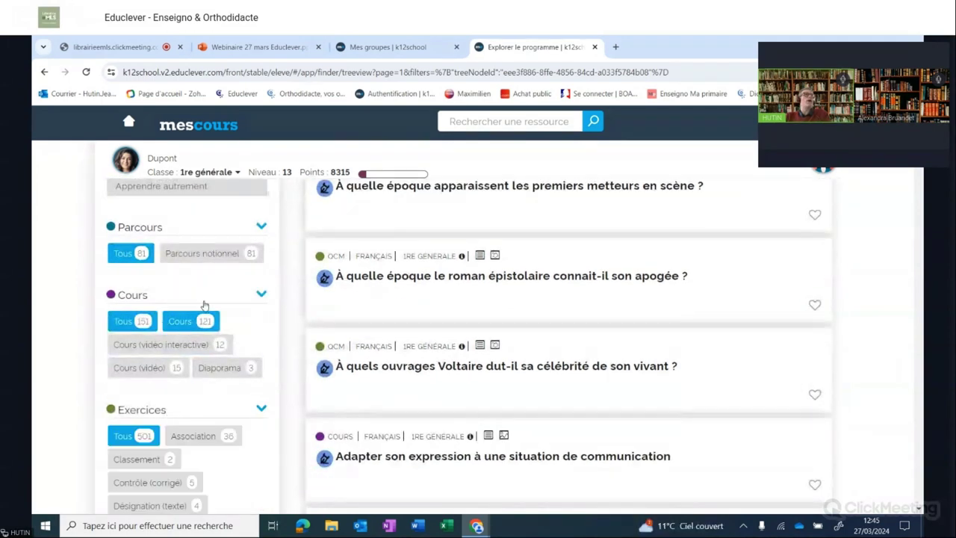
click(128, 122)
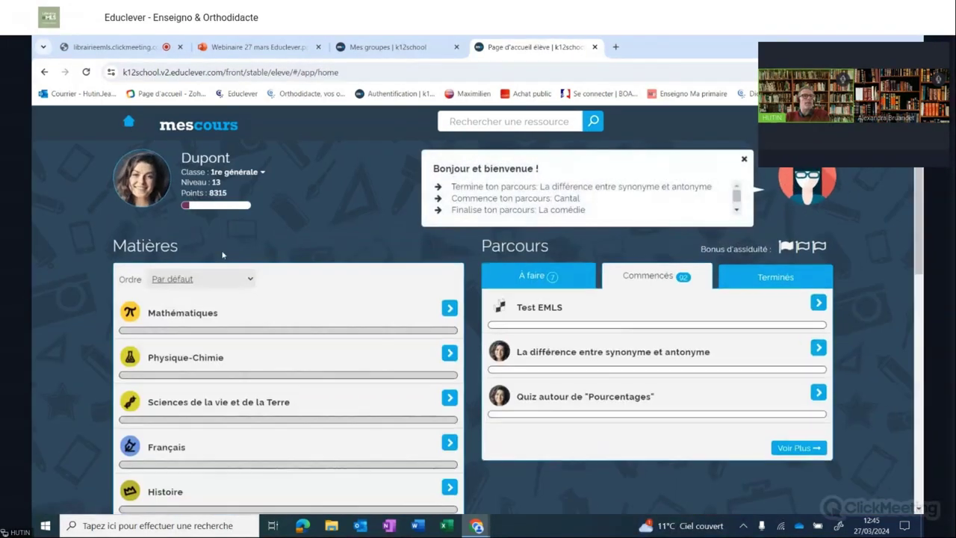
Step: Check the learner's to-do and completed paths, reviewing the results of "Droites parallèles et sécantes" before closing them
mouse_move(252, 306)
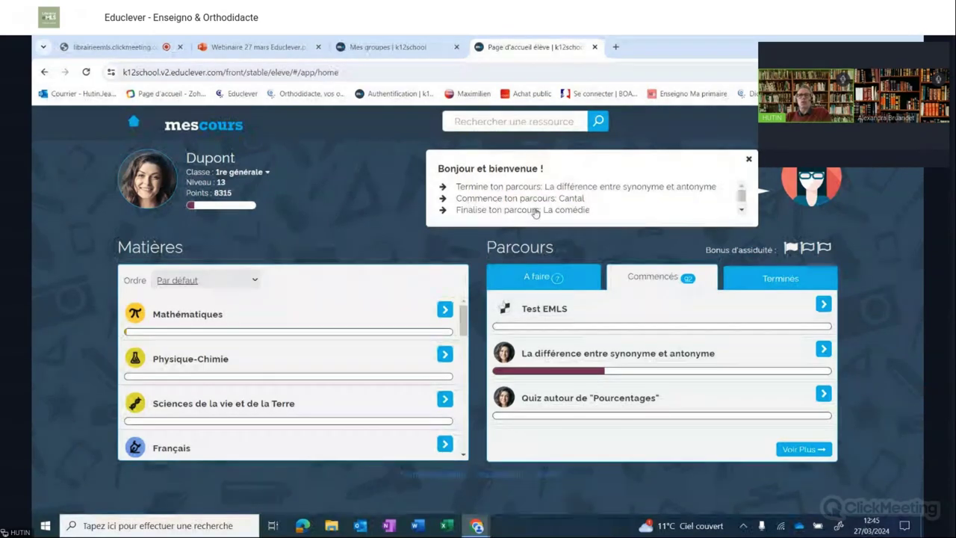
click(538, 278)
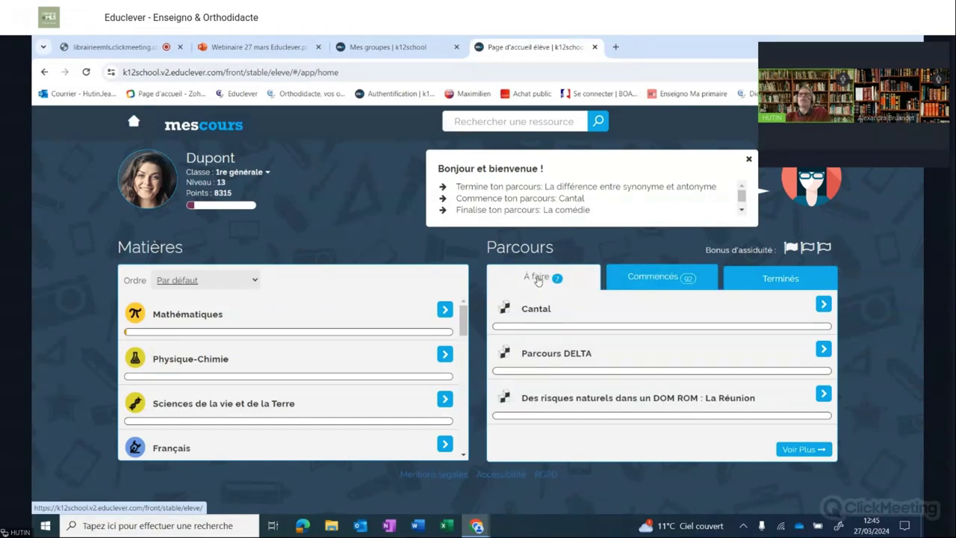
click(781, 278)
click(788, 349)
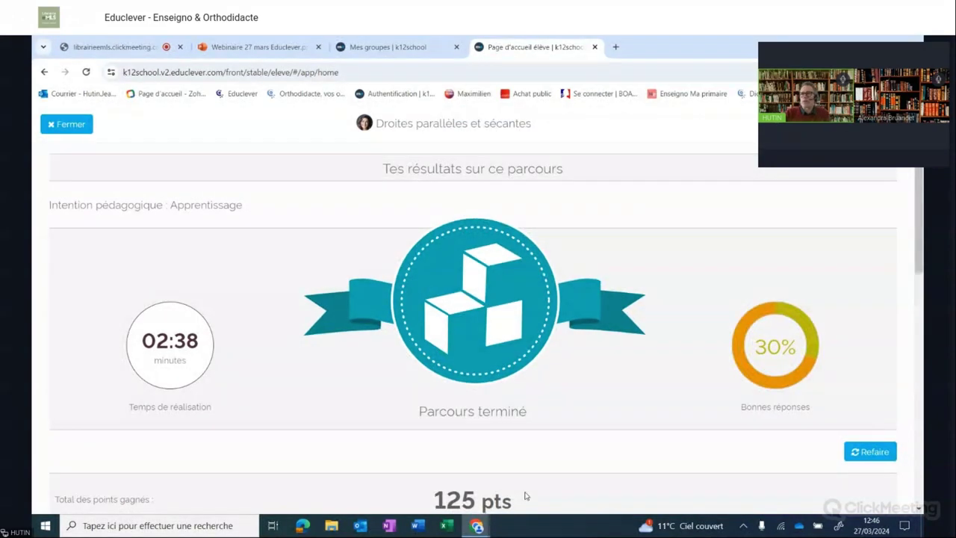
scroll(525, 496, down, 1)
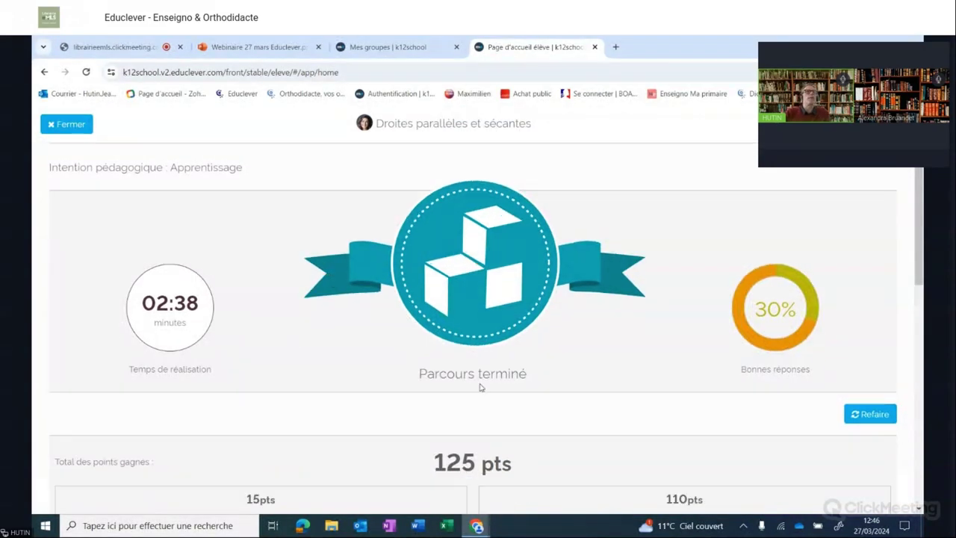
click(66, 125)
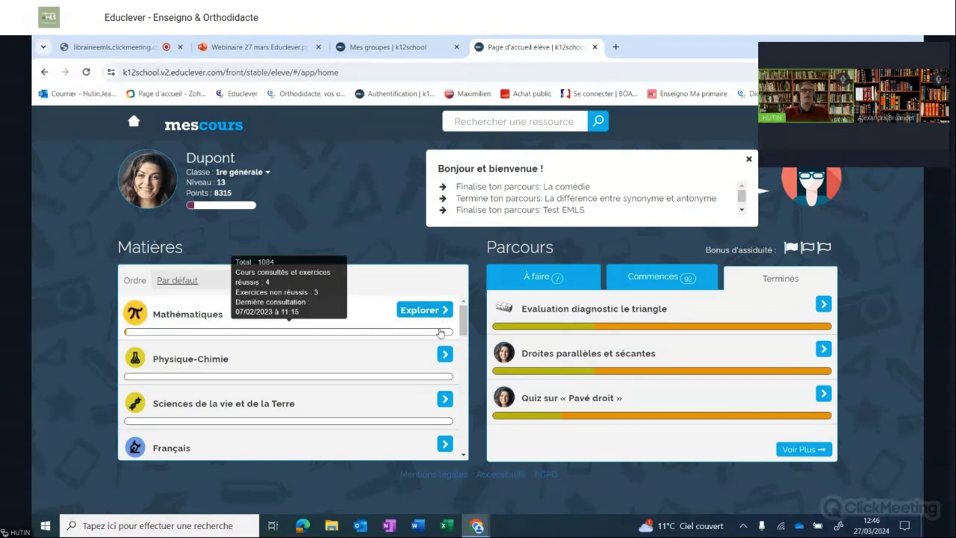
mouse_move(503, 341)
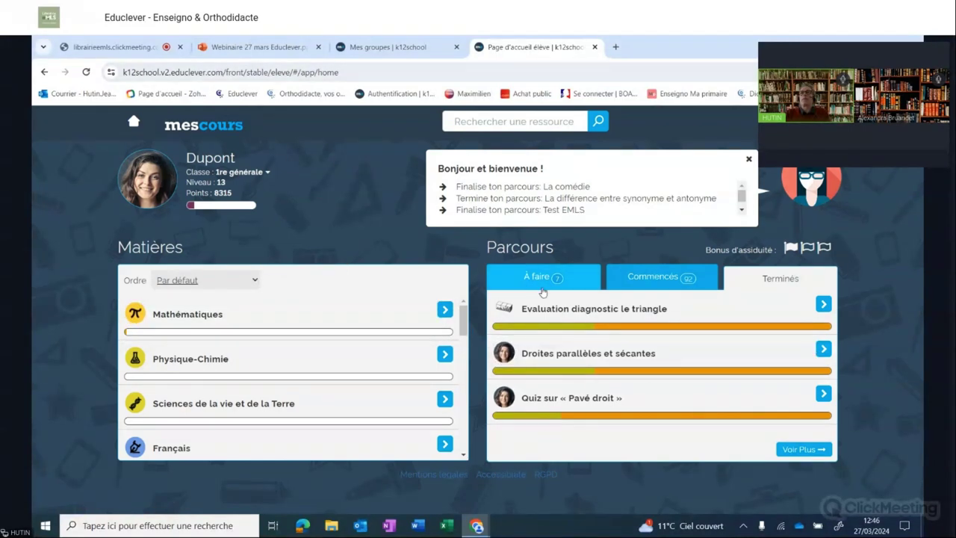
Step: Switch to the ClickMeeting webinar room and end the screen sharing
click(257, 46)
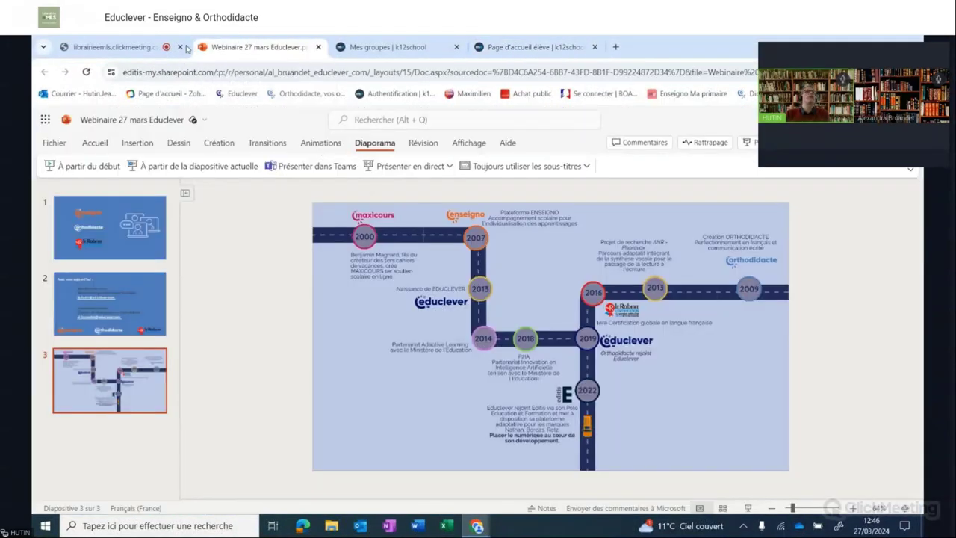
click(112, 46)
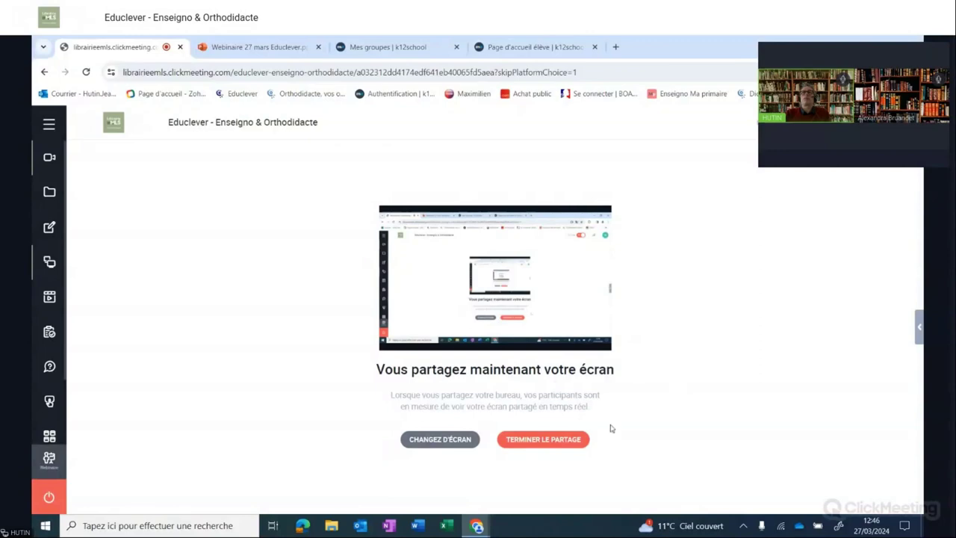
click(550, 442)
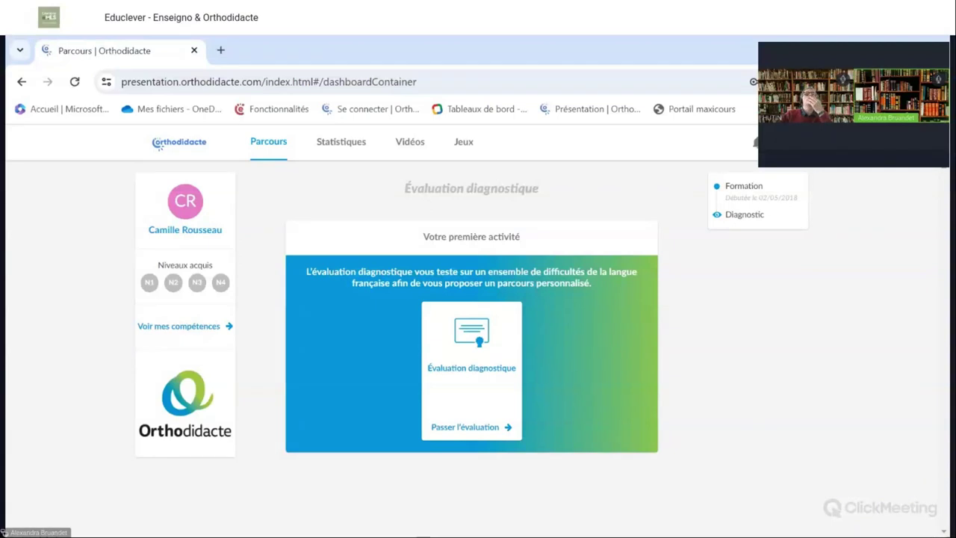
Step: Enlarge the Orthodidacte page, open the diagnostic evaluation and read its guide through to the "bilan complet" section
key(ctrl+plus)
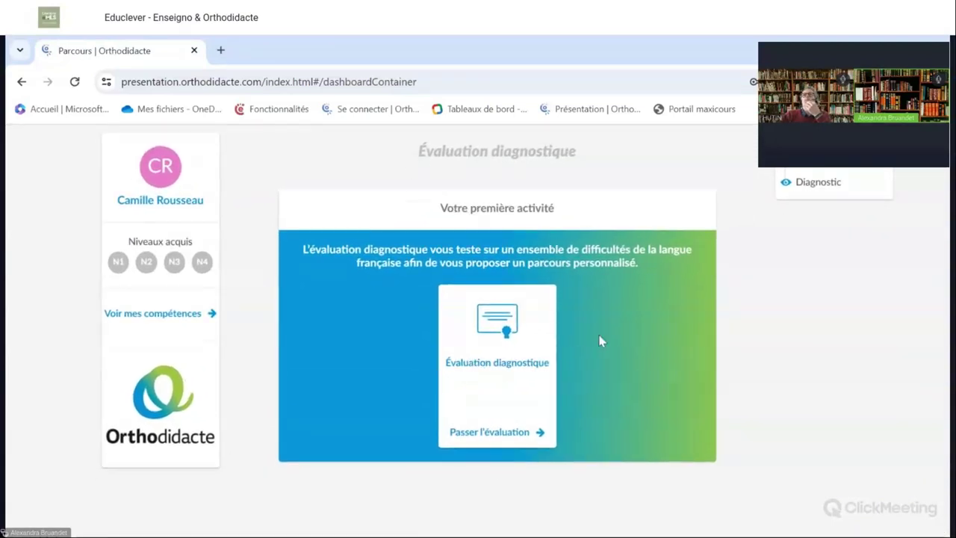
click(494, 434)
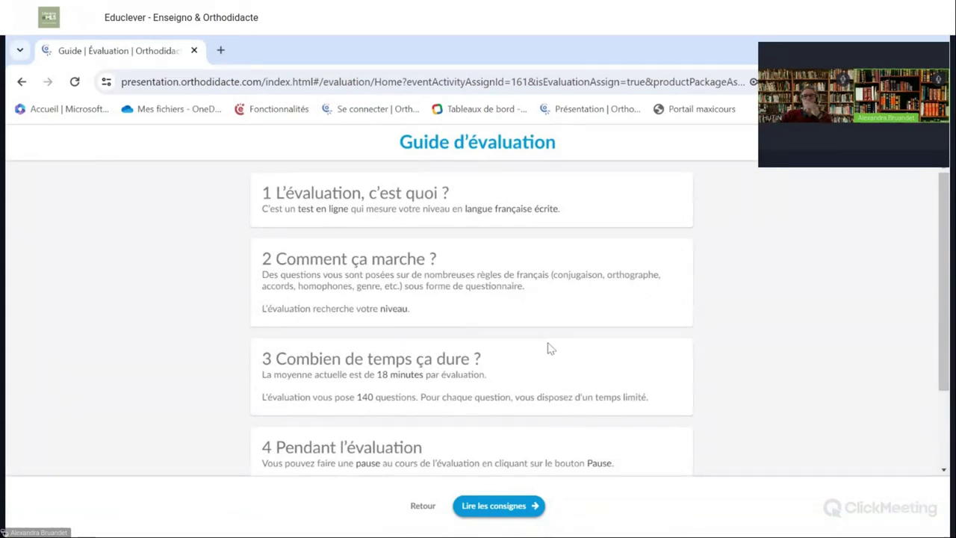
scroll(551, 349, down, 3)
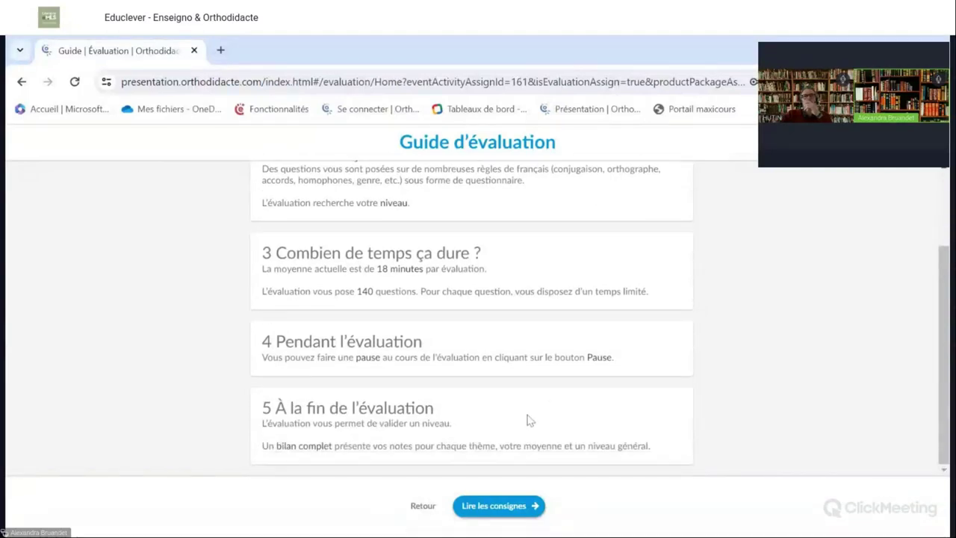
drag(275, 446, 329, 446)
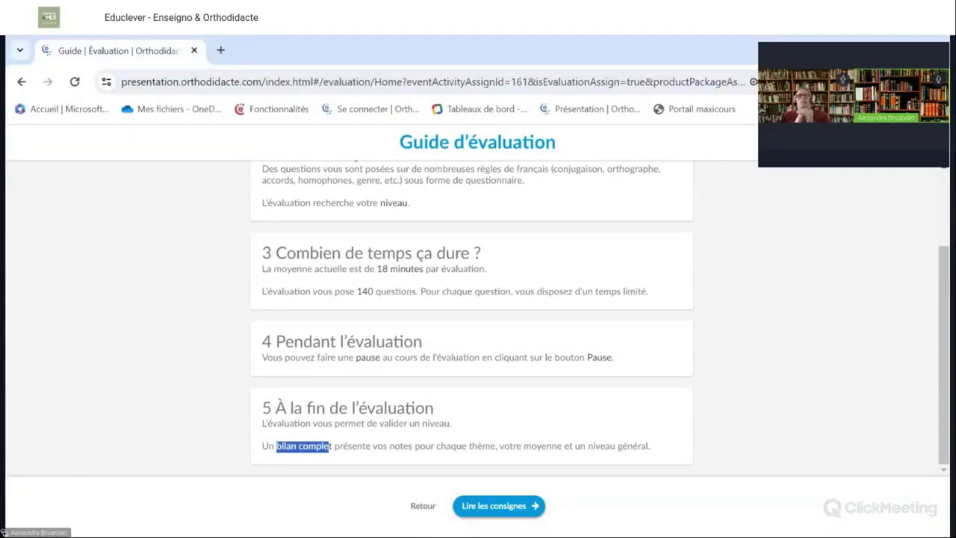
click(478, 399)
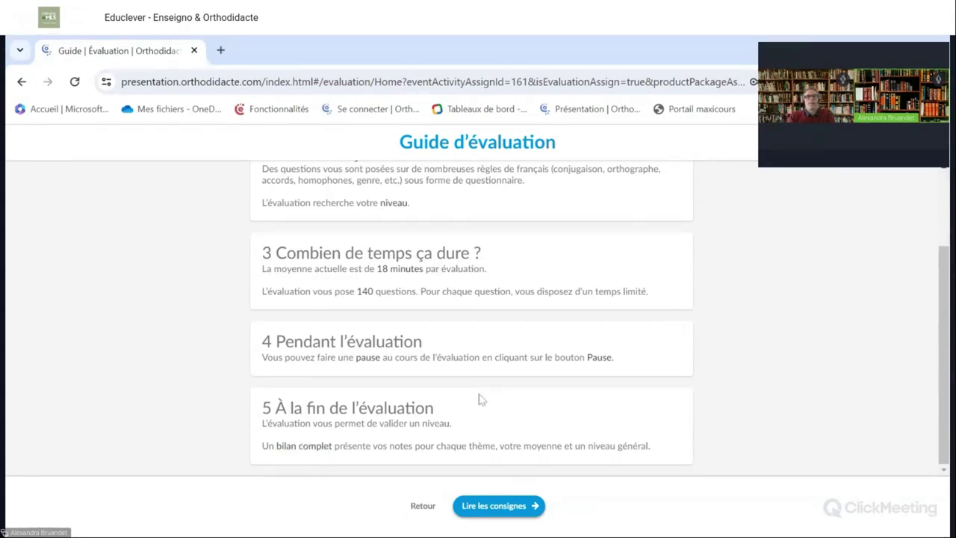
Step: Open the evaluation instructions and highlight the "Je ne sais pas" option in the section on the principle
click(499, 506)
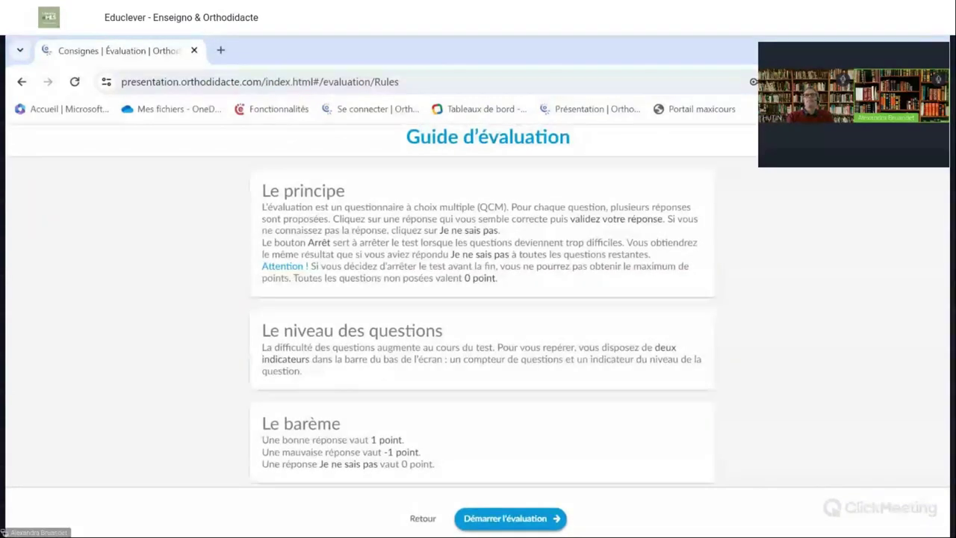
drag(440, 232, 515, 234)
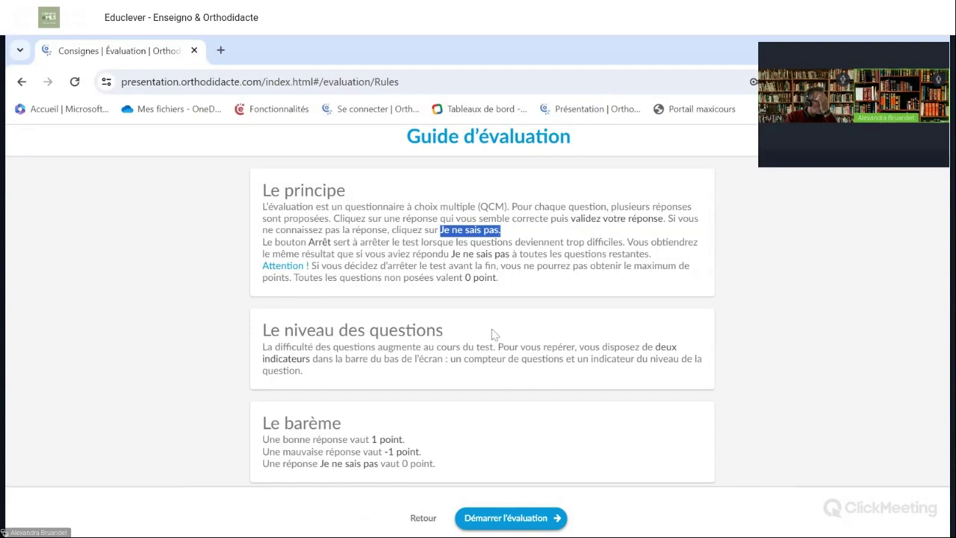
Step: Read the remaining evaluation instructions, highlighting "Je ne sais pas" in the scoring section and the text on question levels, including the section on time
drag(319, 463, 375, 463)
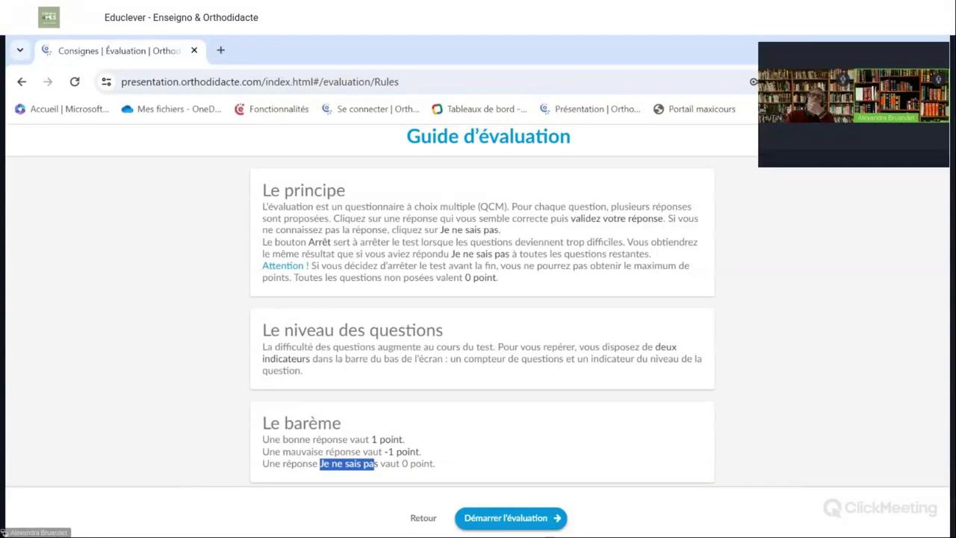
drag(294, 341, 400, 352)
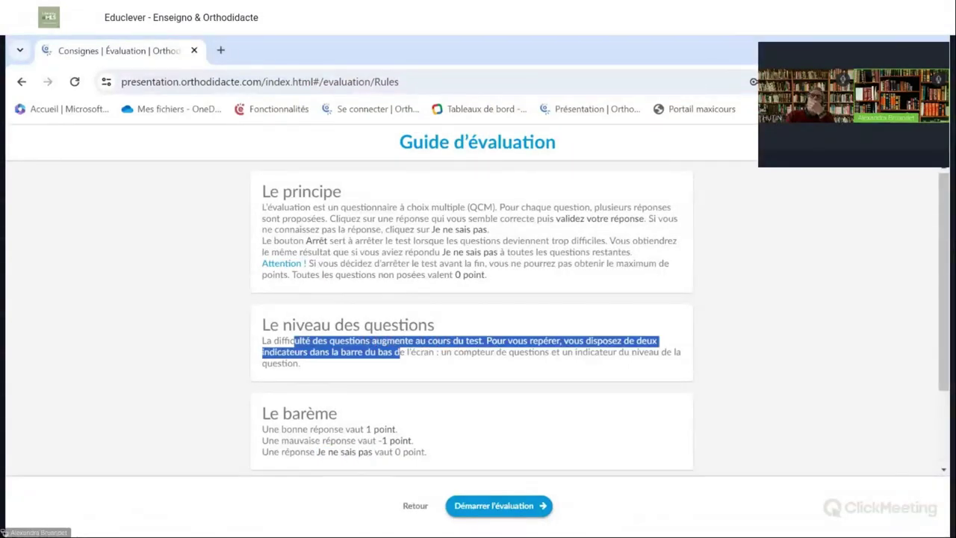
click(400, 352)
scroll(472, 321, down, 2)
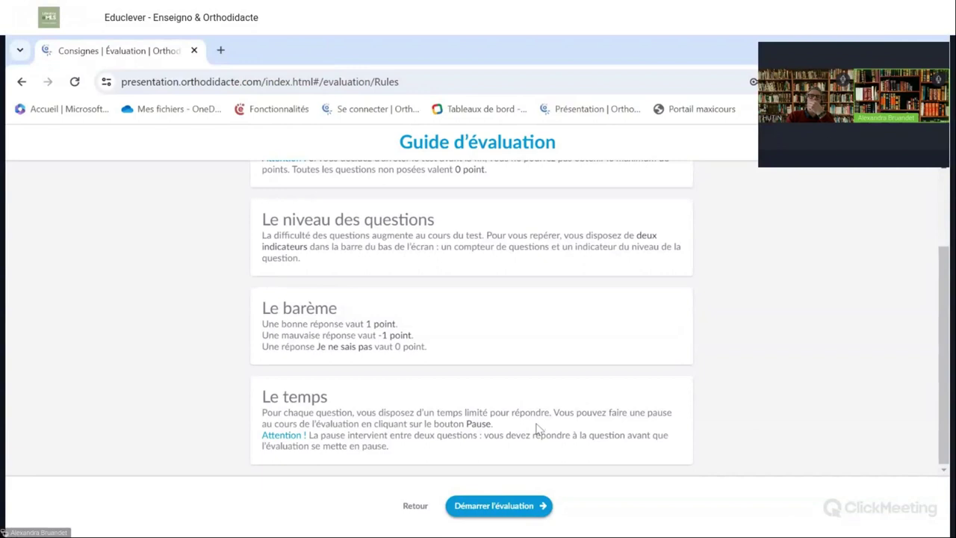
scroll(471, 317, up, 2)
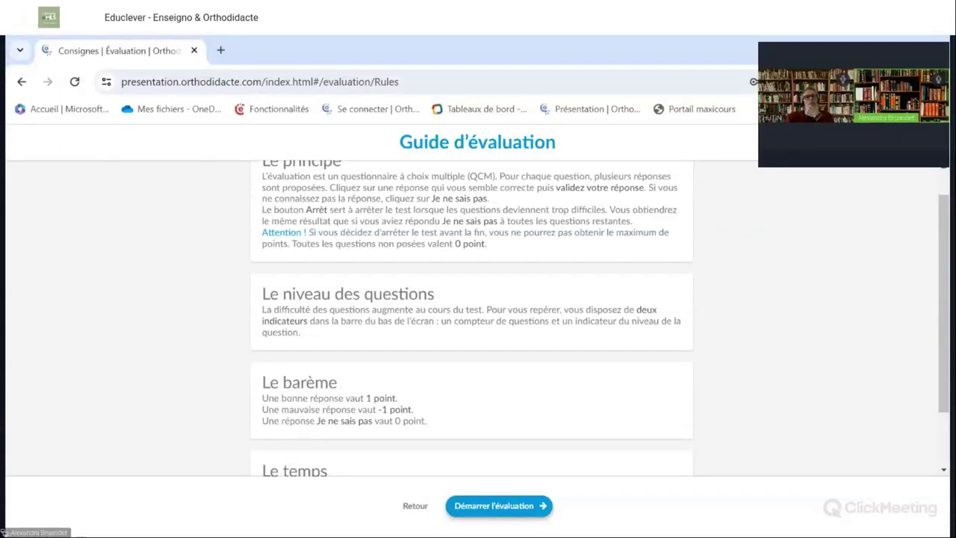
Step: Start the evaluation, validate "Chacun donne-t-il un euro ?" for question 1 with a pause requested, and resume the test
click(476, 509)
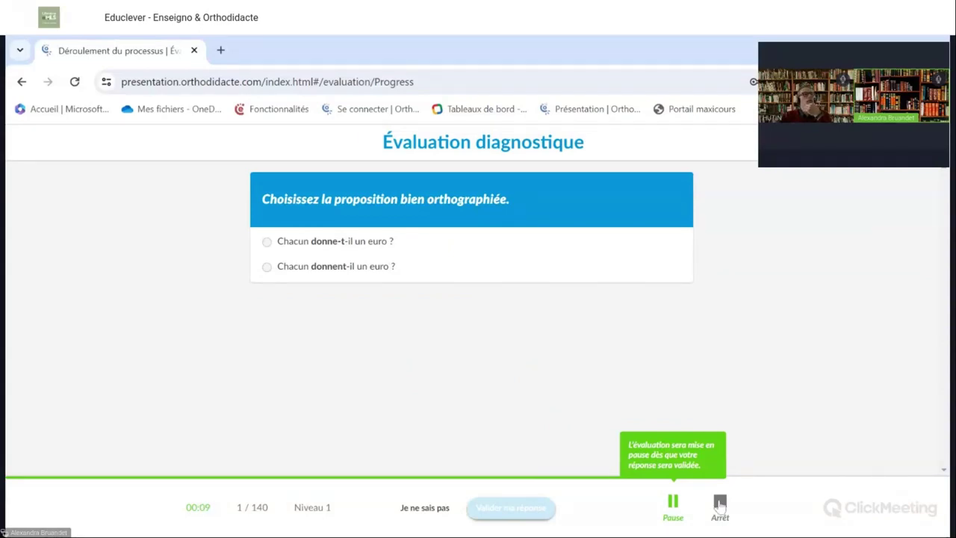
click(329, 243)
click(491, 510)
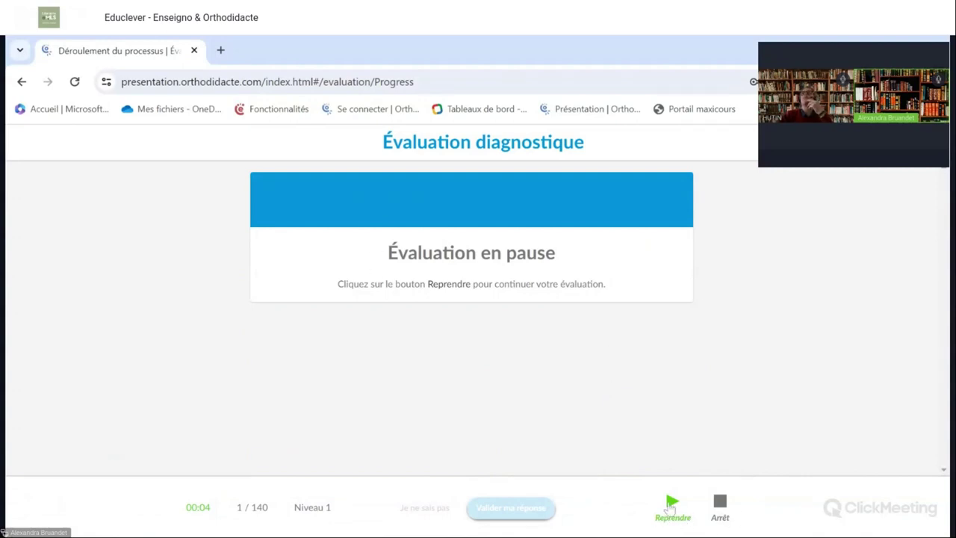
click(671, 504)
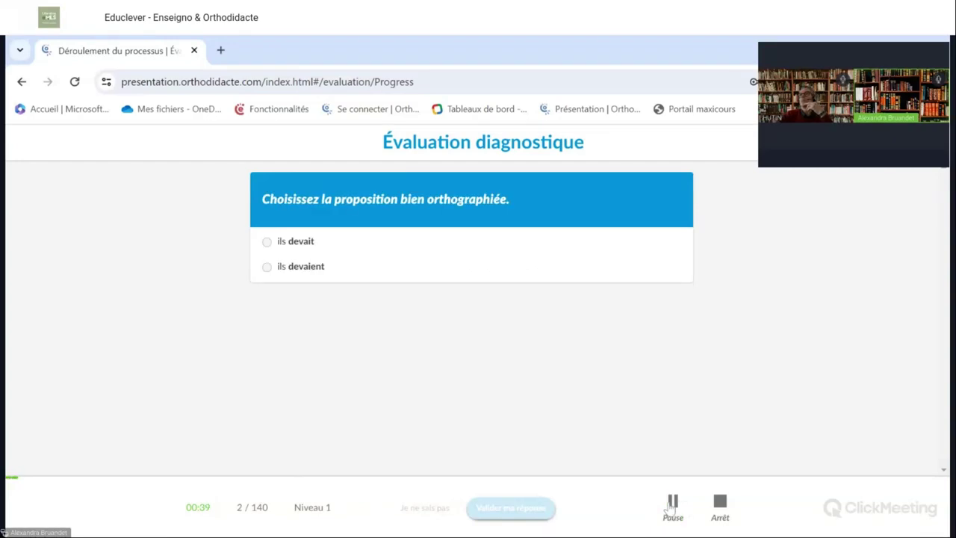
Step: Answer question 2 with "ils devaient", question 3 with "Je ne sais pas" and question 4 with "elle voyait"
click(302, 270)
click(509, 517)
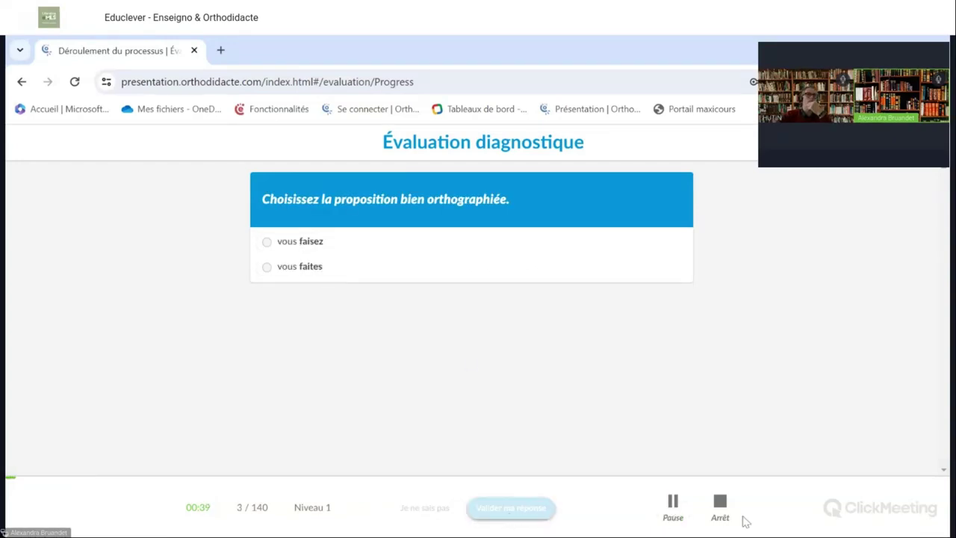
click(441, 511)
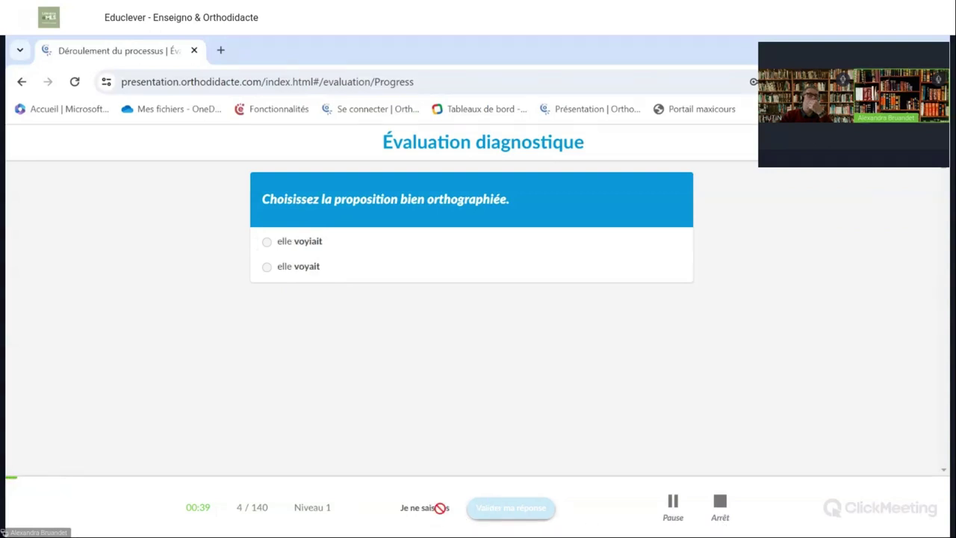
click(310, 269)
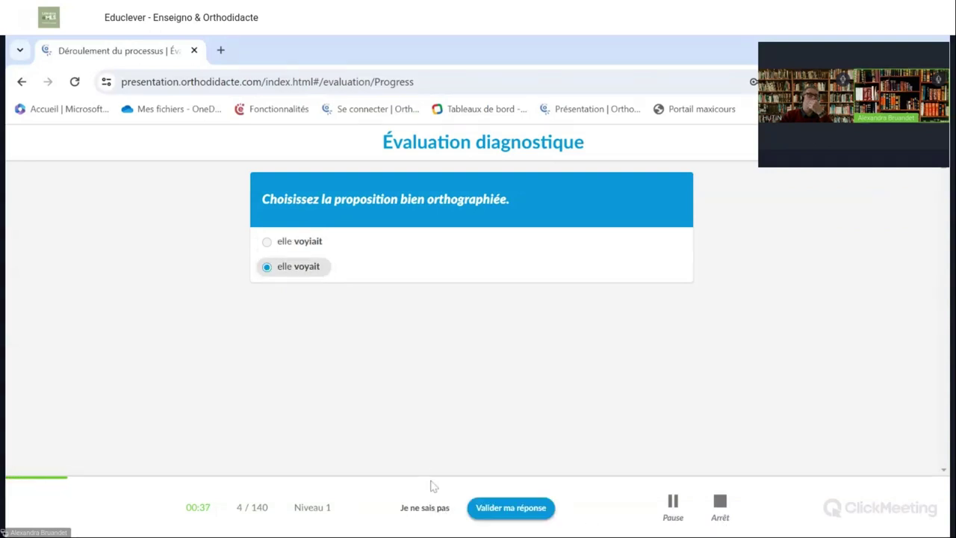
click(509, 510)
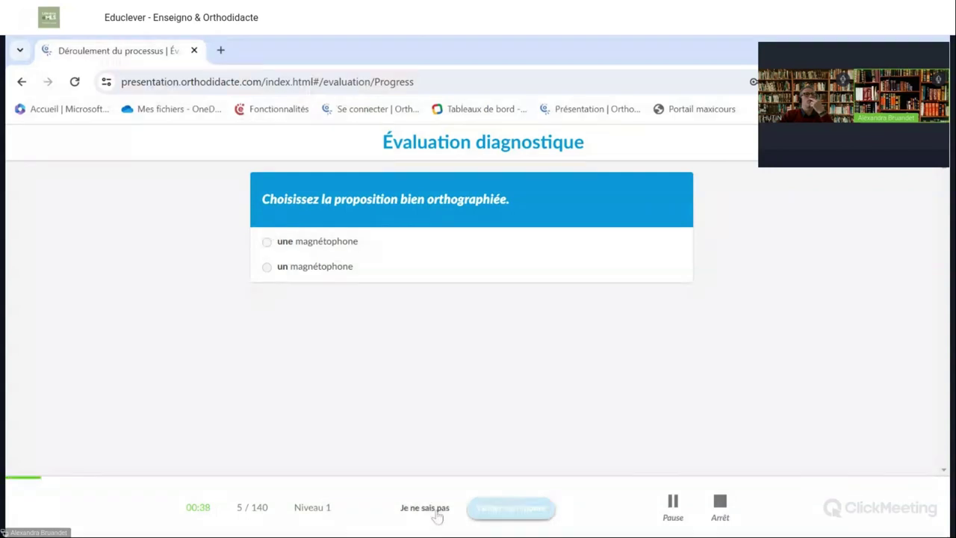
Step: Continue through question 8, choosing "une magnétophone" for question 5, "Je ne sais pas" for question 7 and "conserver est à diffuser" for question 8
click(350, 241)
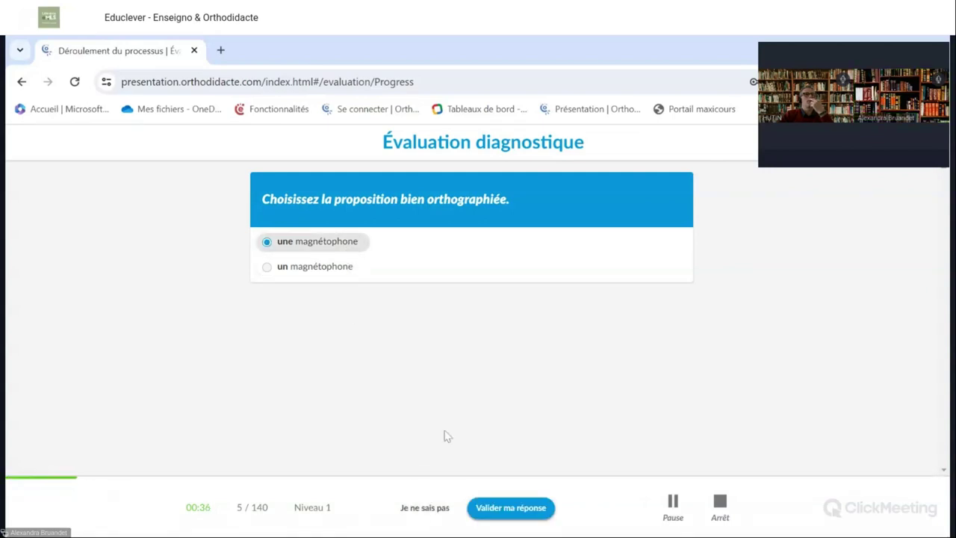
click(514, 511)
click(498, 511)
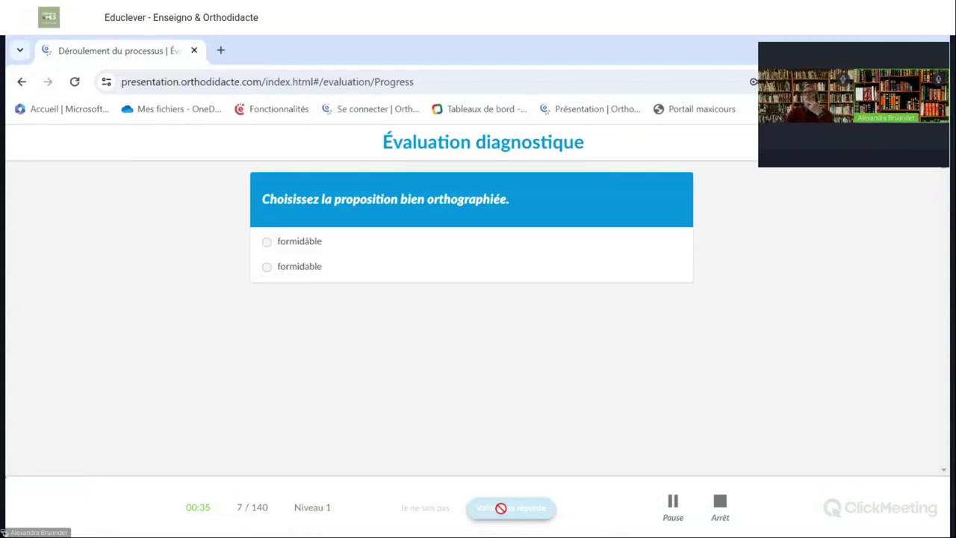
click(441, 511)
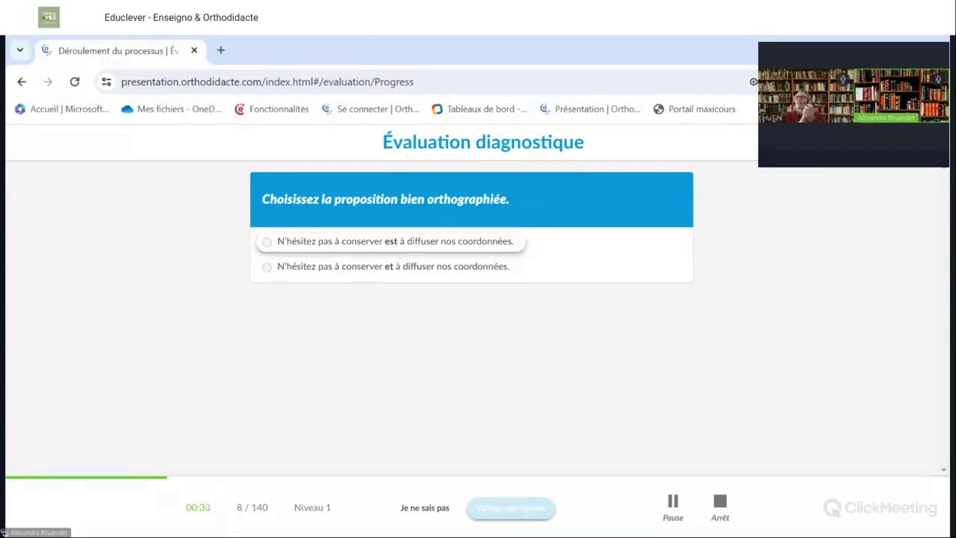
click(351, 245)
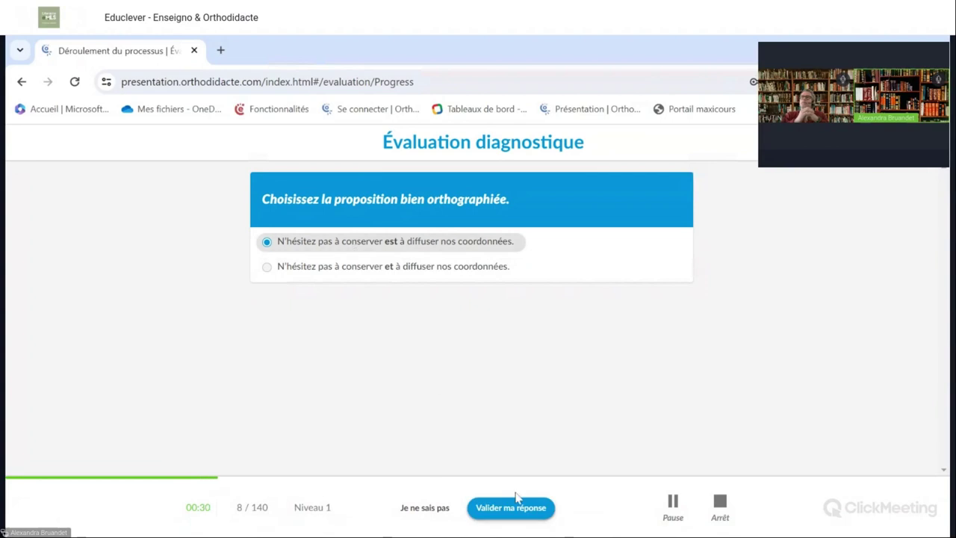
click(523, 508)
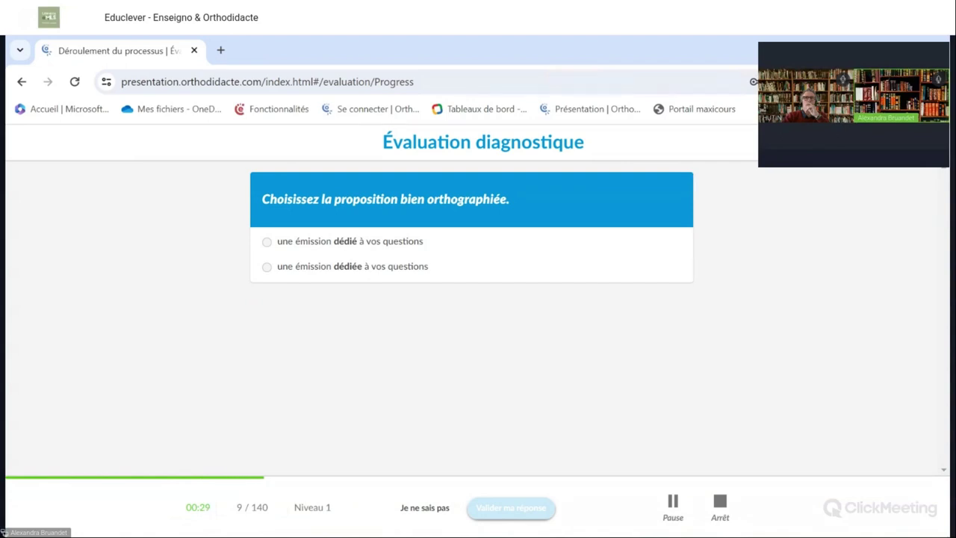
Step: Stop and abandon the diagnostic evaluation, and sign out of the learner's account
click(720, 506)
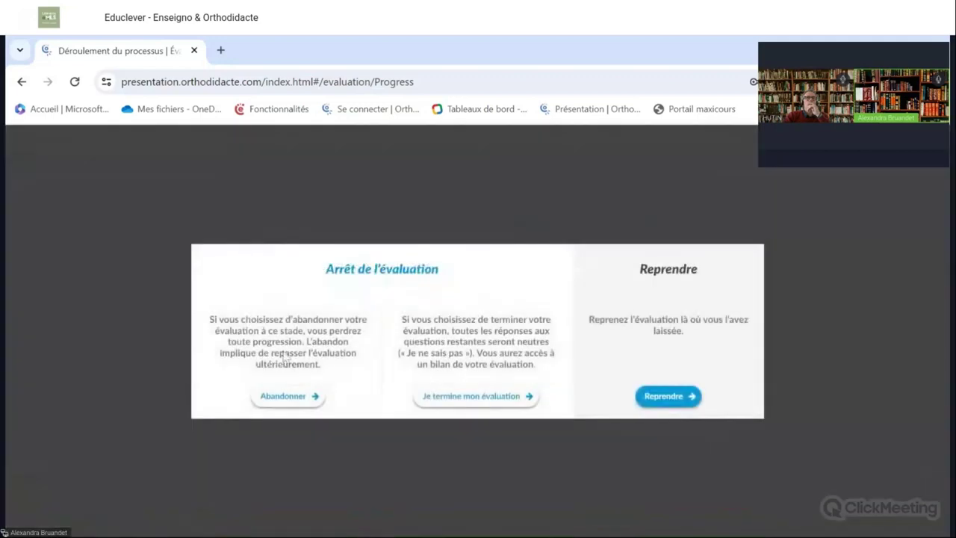
click(284, 397)
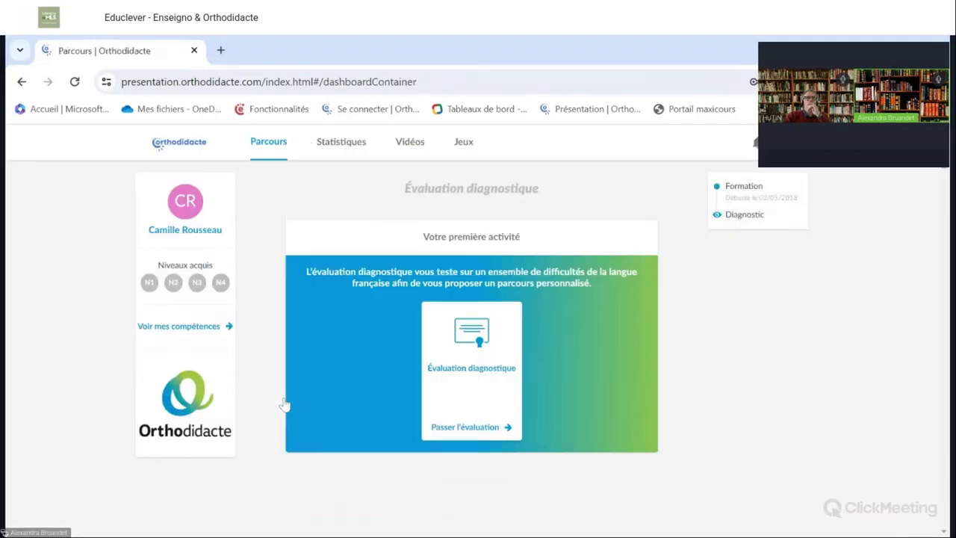
click(815, 142)
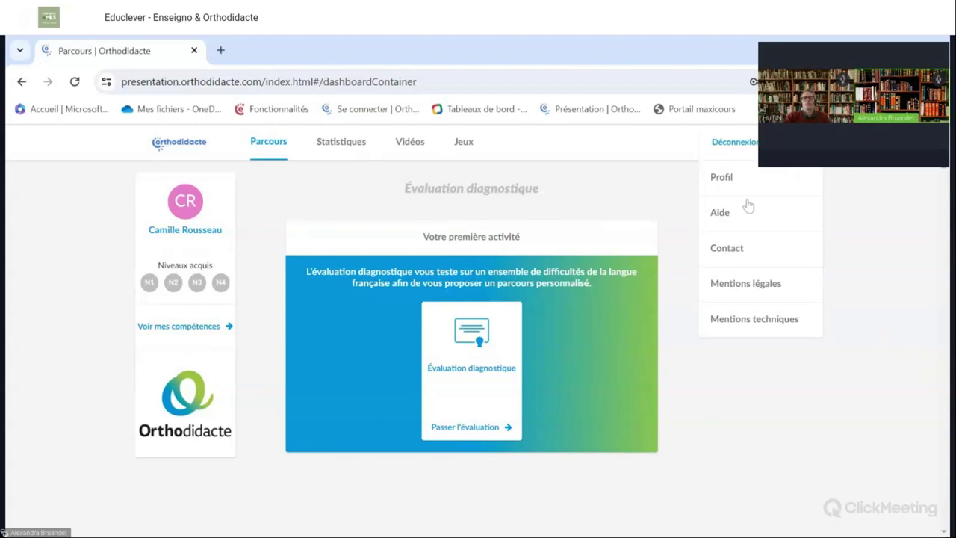
click(740, 145)
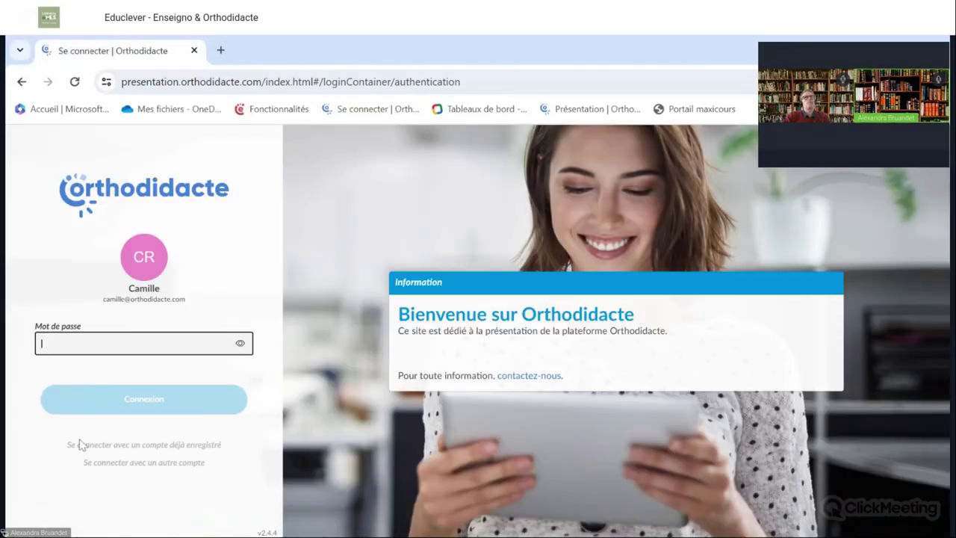
Step: Sign in with the first saved learner account by entering its password, and dismiss the saved-password check
click(91, 446)
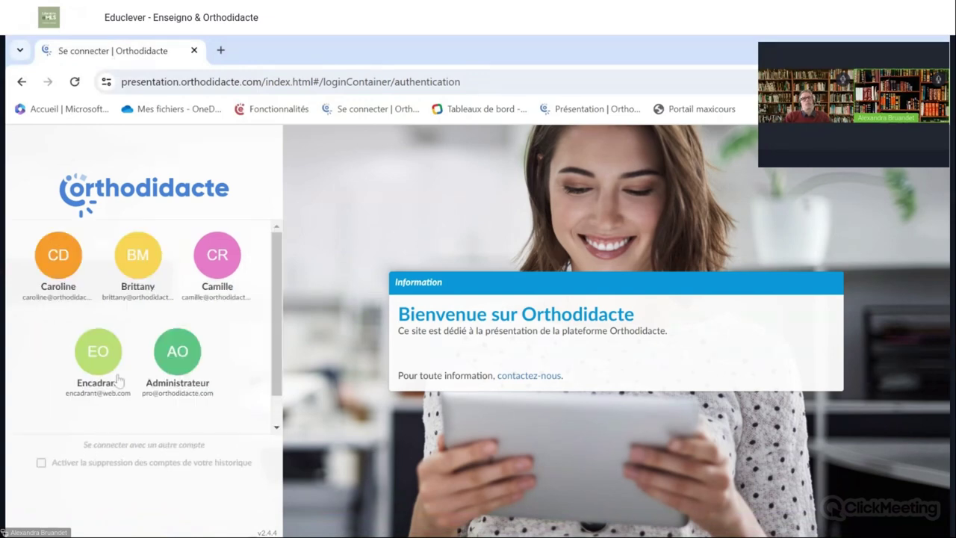
click(62, 255)
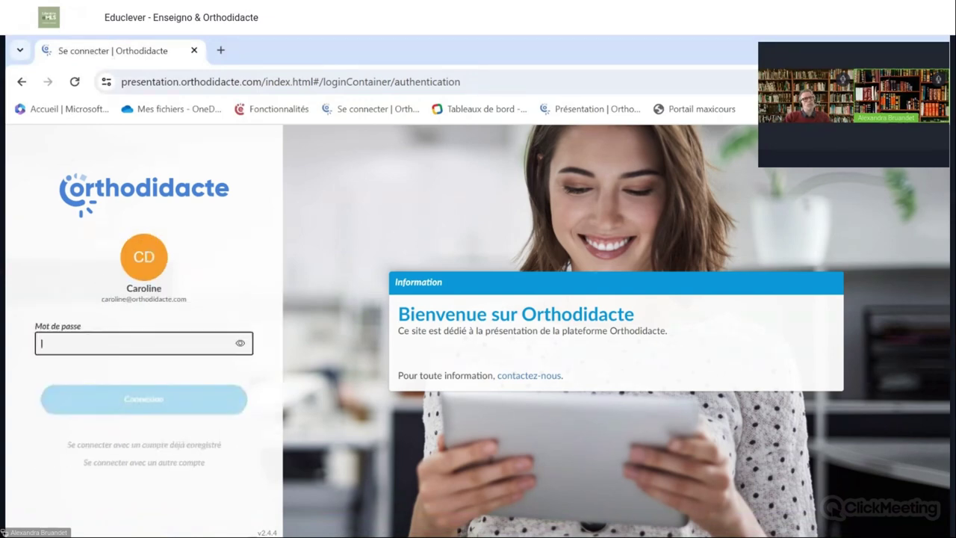
text(a)
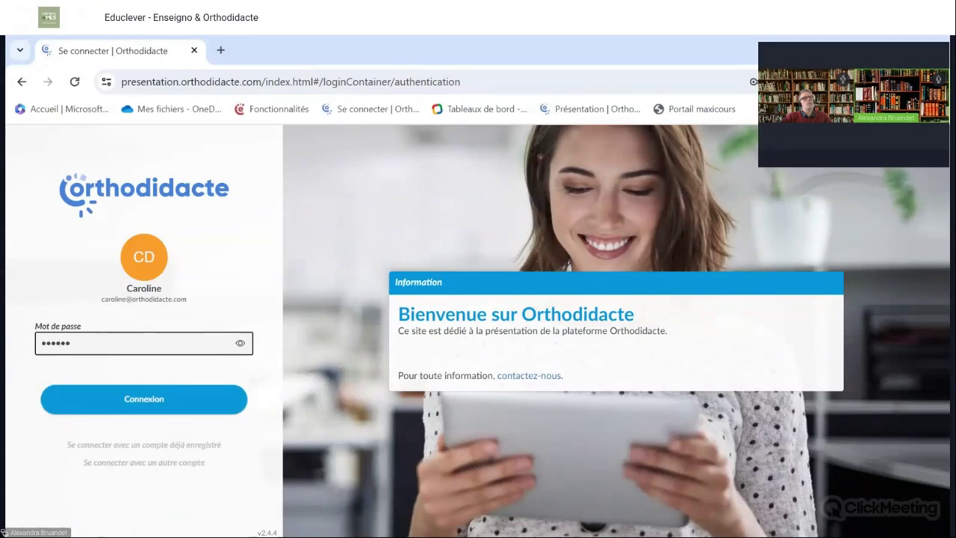
click(144, 397)
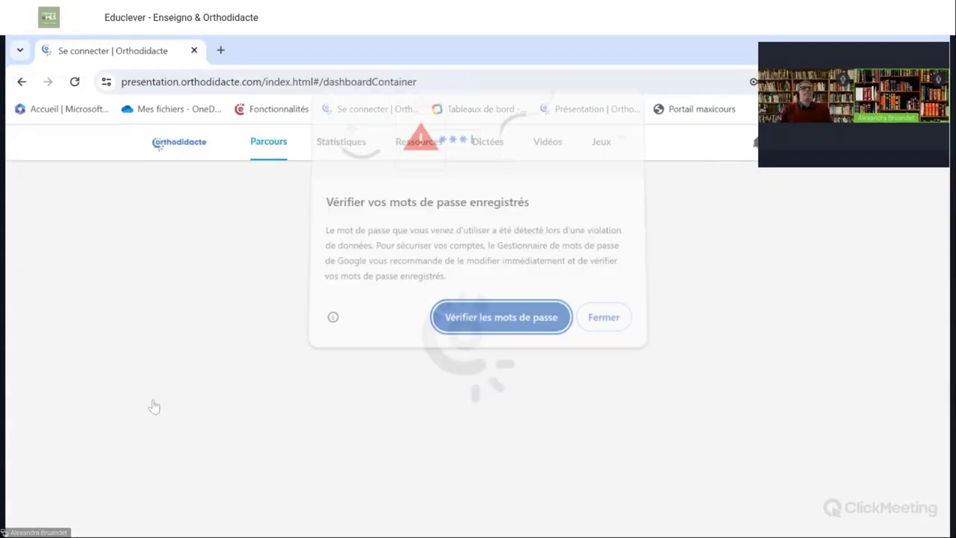
click(603, 317)
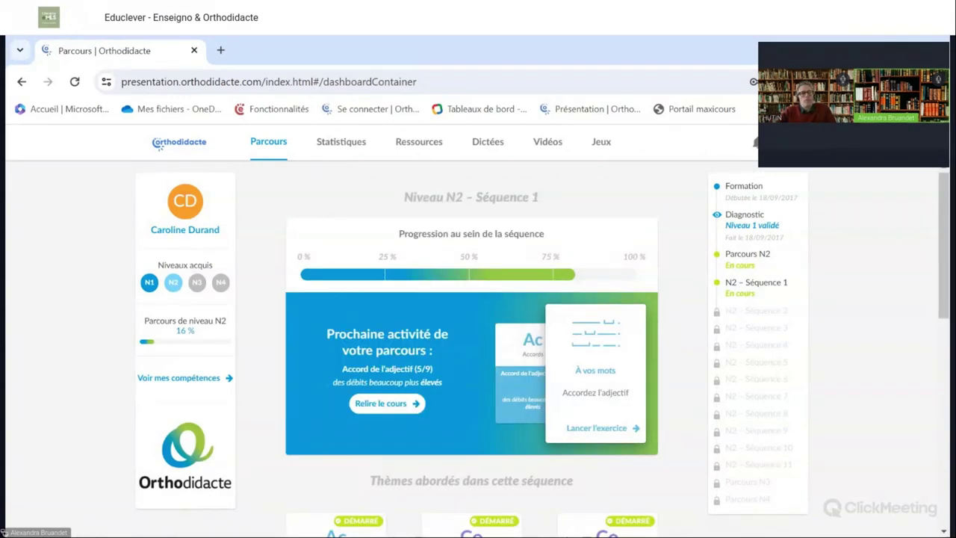
Step: Read the description of level N1 on the learner's dashboard, and open the details of the completed diagnostic evaluation
click(173, 284)
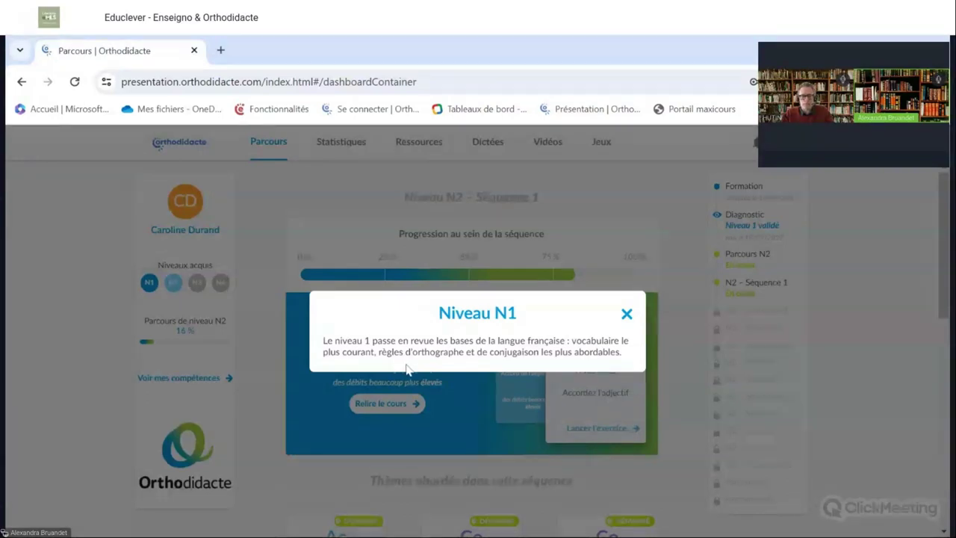
click(626, 315)
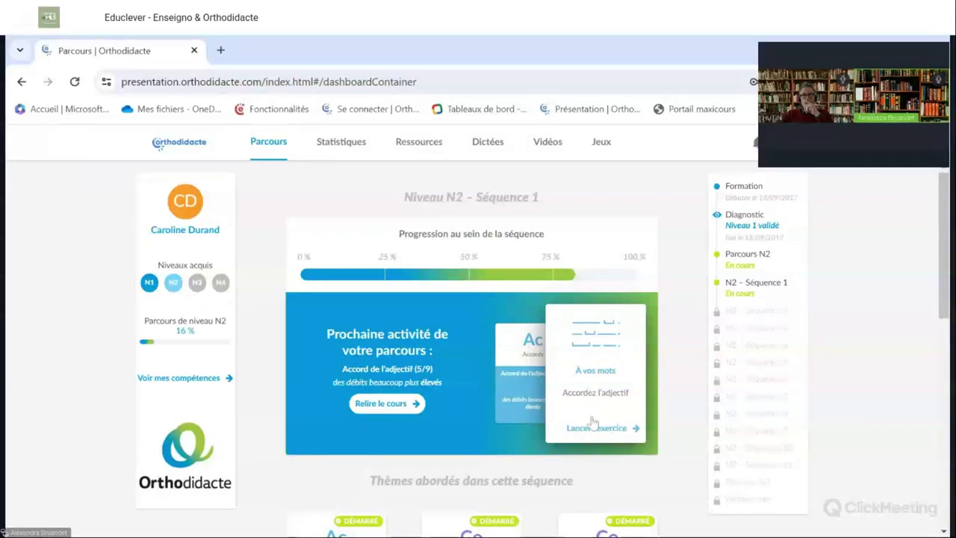
scroll(593, 423, down, 1)
scroll(593, 423, down, 6)
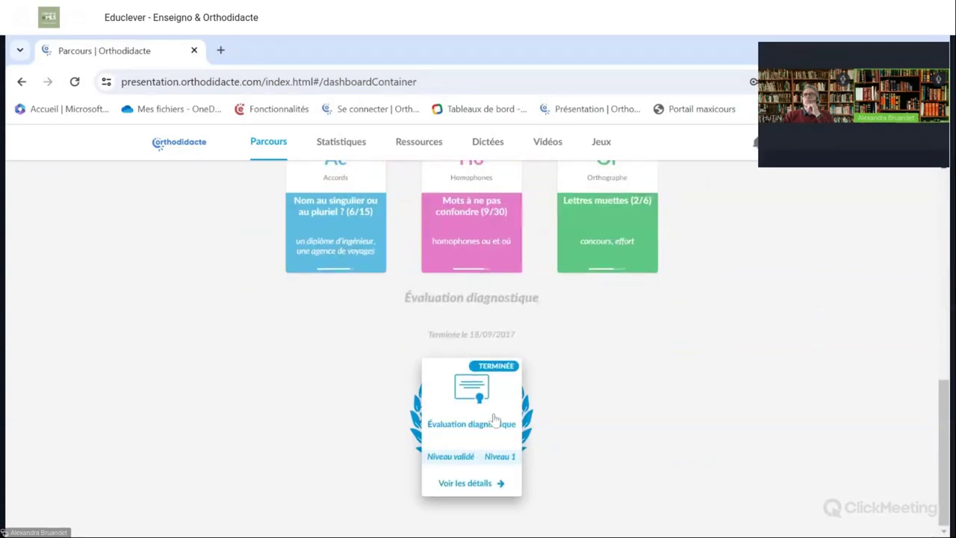
click(494, 443)
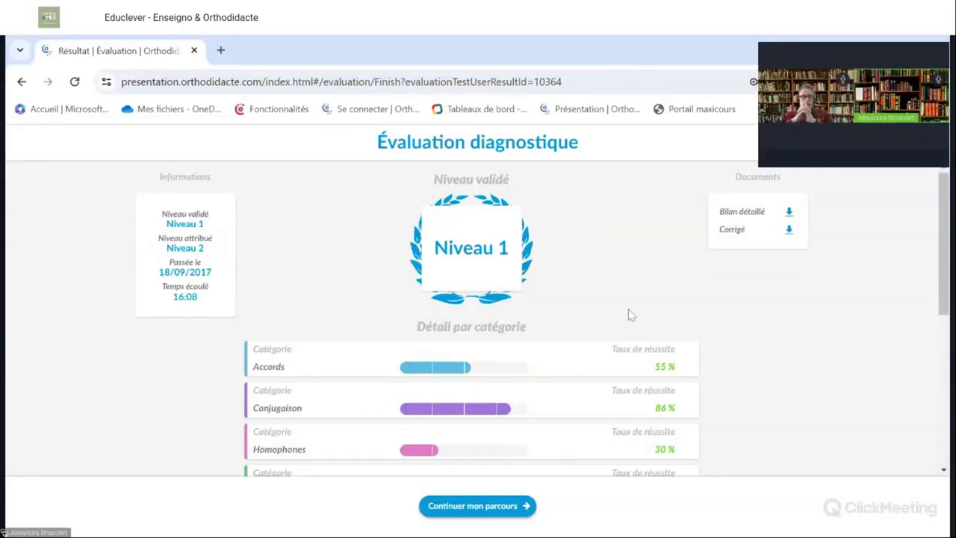
Step: Review the evaluation's category results and answer mosaic, inspecting the given and expected answers for questions 35, 19, 12 and 132
scroll(628, 315, down, 10)
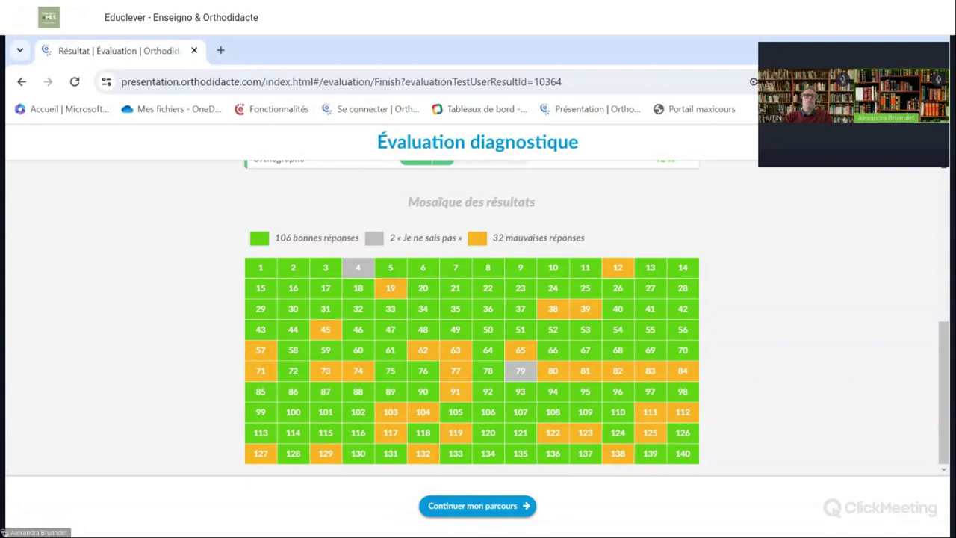
click(459, 316)
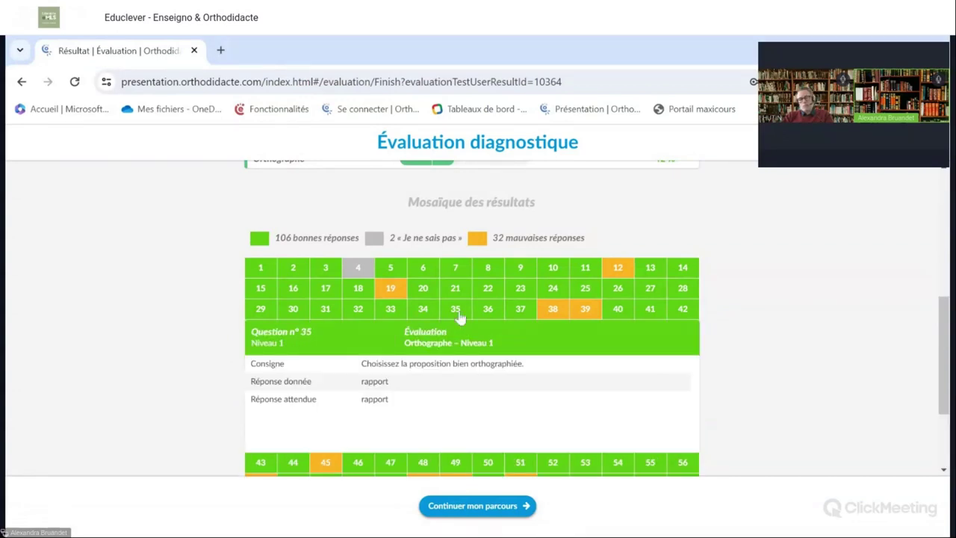
click(390, 290)
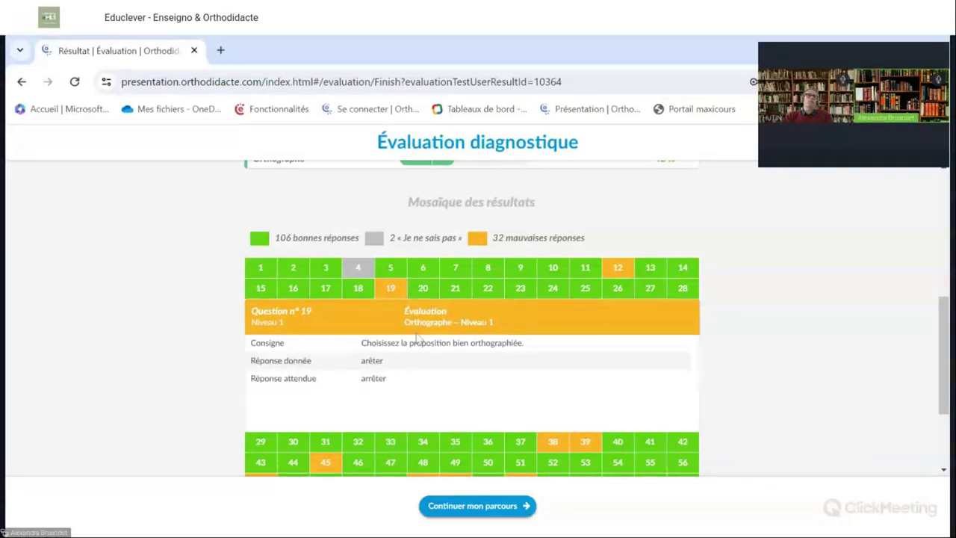
click(618, 268)
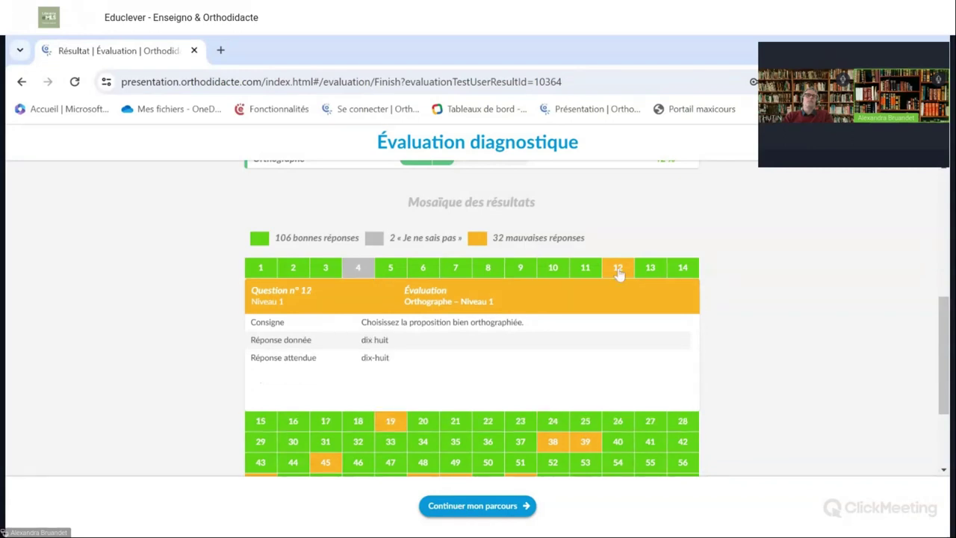
click(618, 271)
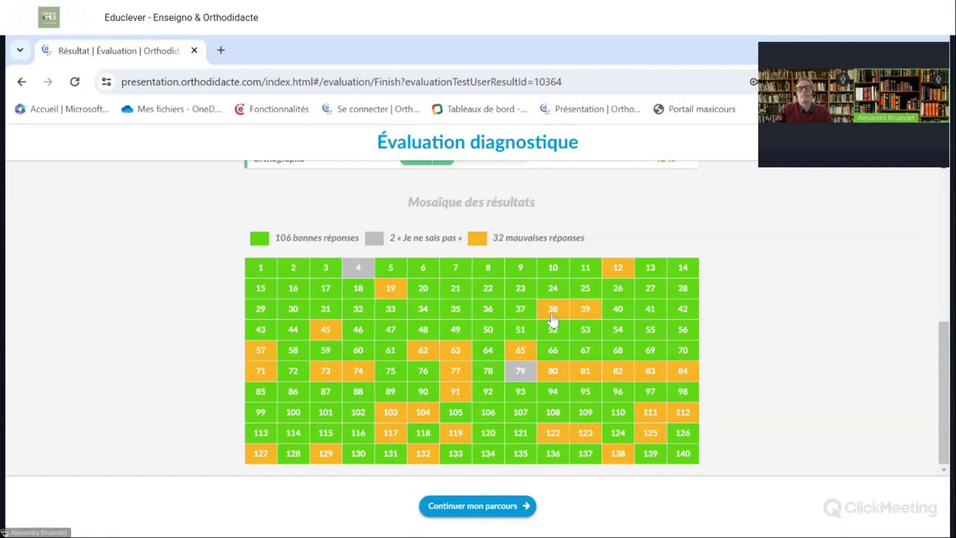
click(422, 455)
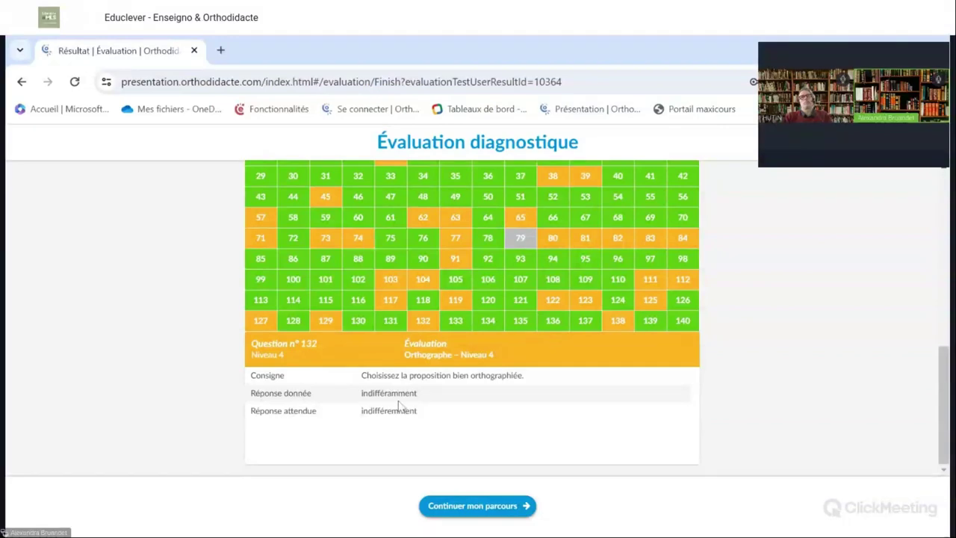
Step: Leave the diagnostic evaluation results to continue the learning path, and reopen the course "Accord de l'adjectif (5/9)"
scroll(400, 405, up, 10)
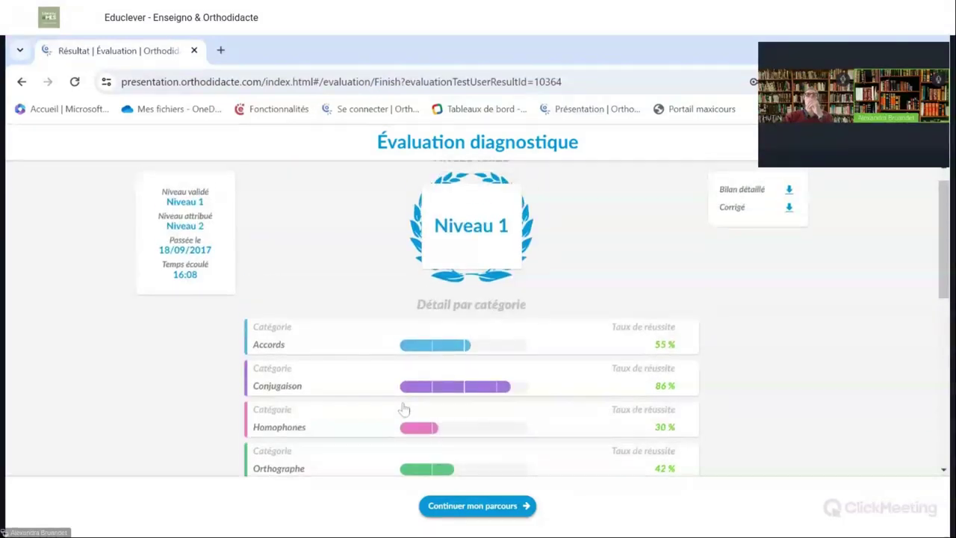
scroll(403, 410, up, 1)
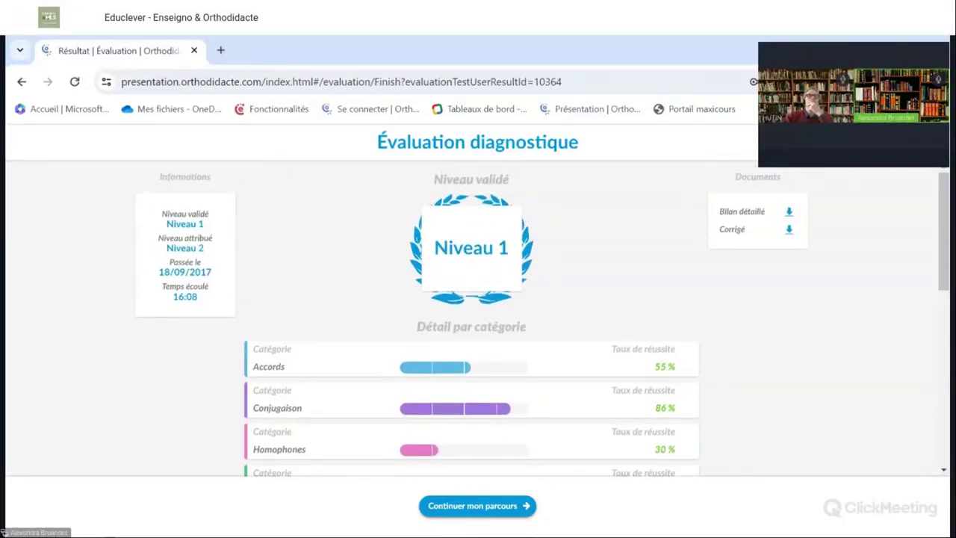
click(478, 506)
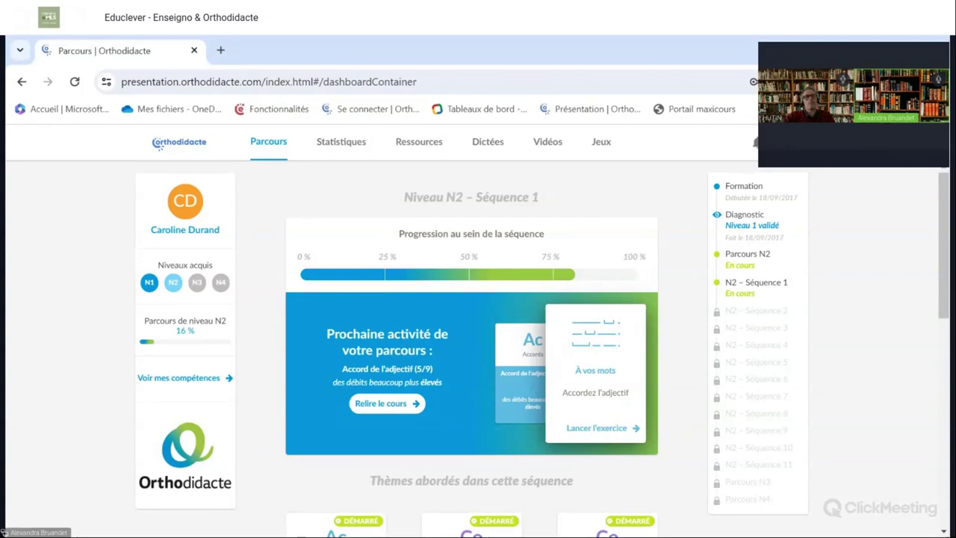
click(395, 409)
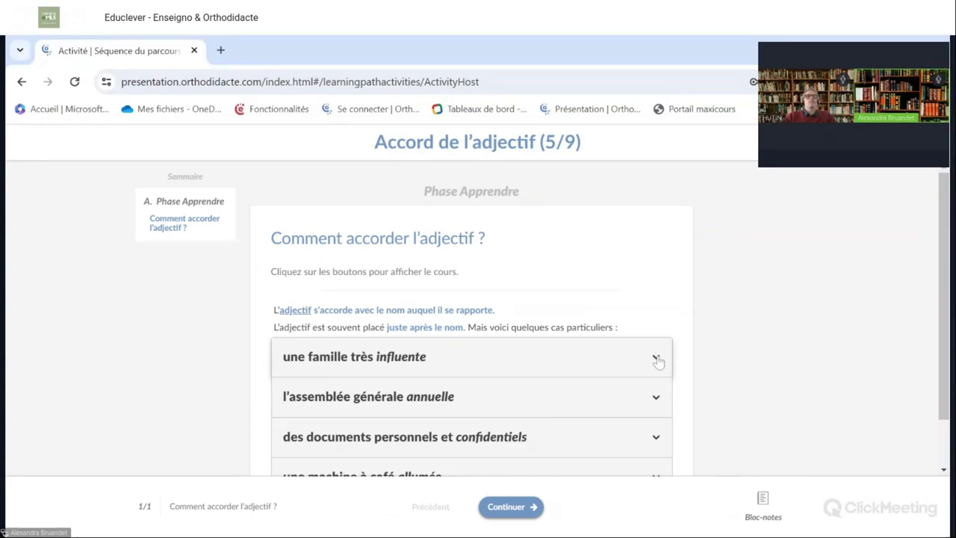
Step: Look over the course page "Comment accorder l'adjectif ?", and view its notepad before hiding it again
scroll(659, 362, down, 1)
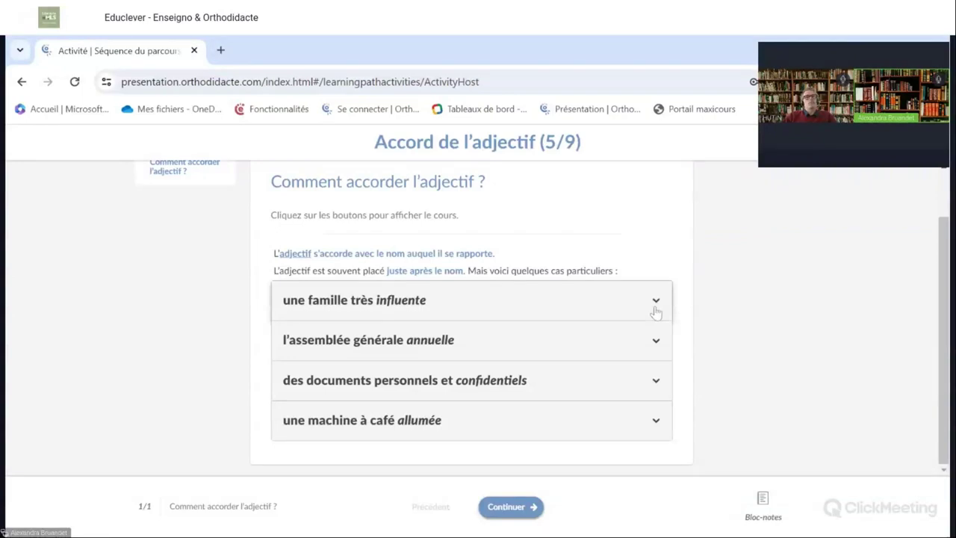
scroll(656, 313, up, 1)
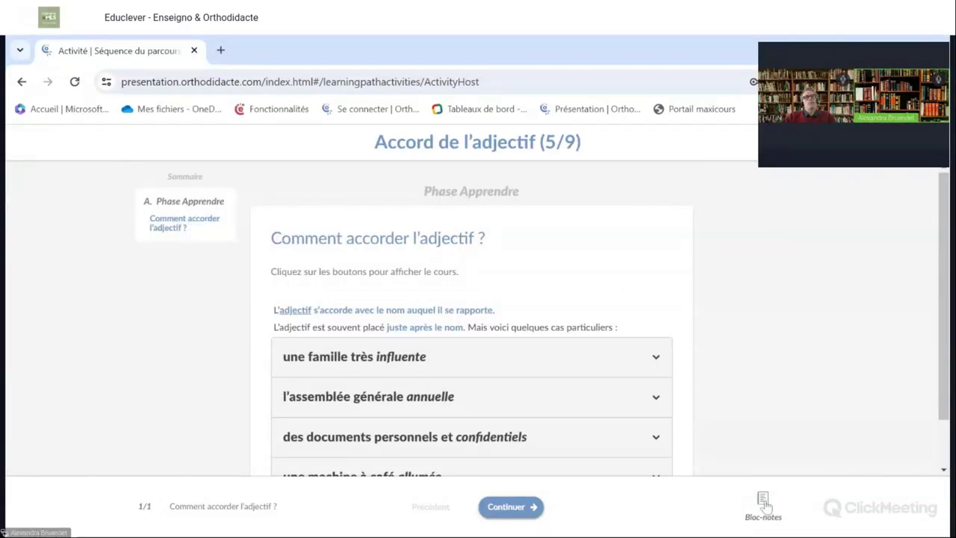
click(762, 496)
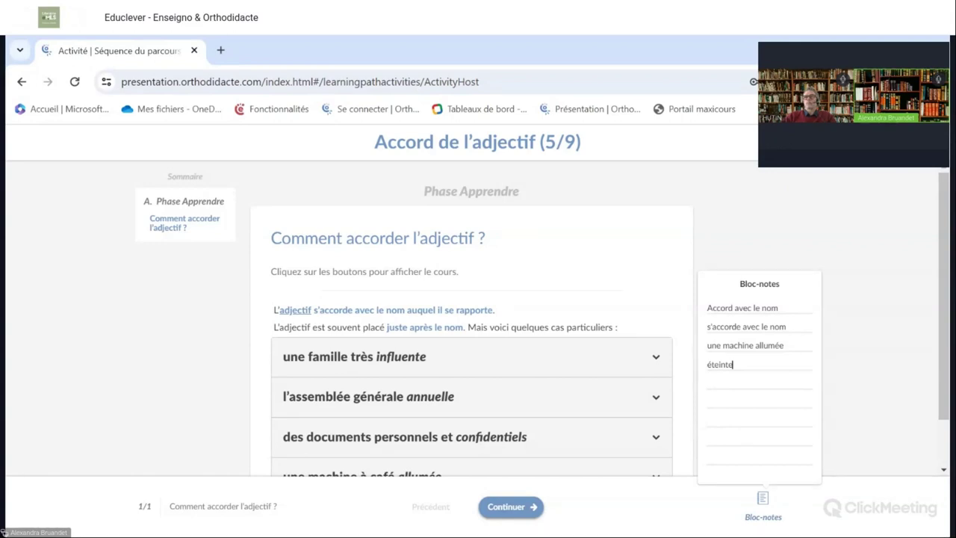
click(763, 499)
Step: Expand and read the explanations of the four special cases, from "une famille très influente" to "une machine à café allumée"
click(614, 368)
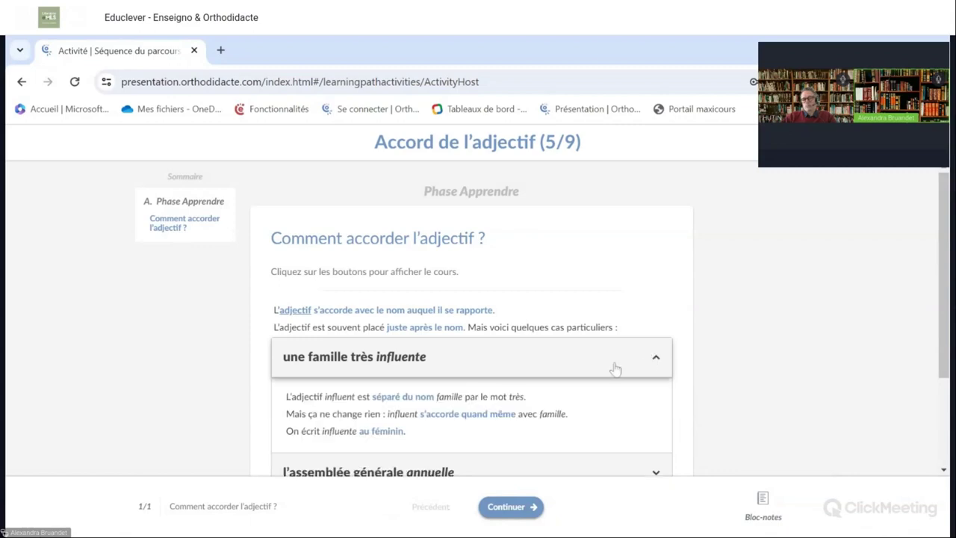
scroll(615, 367, down, 2)
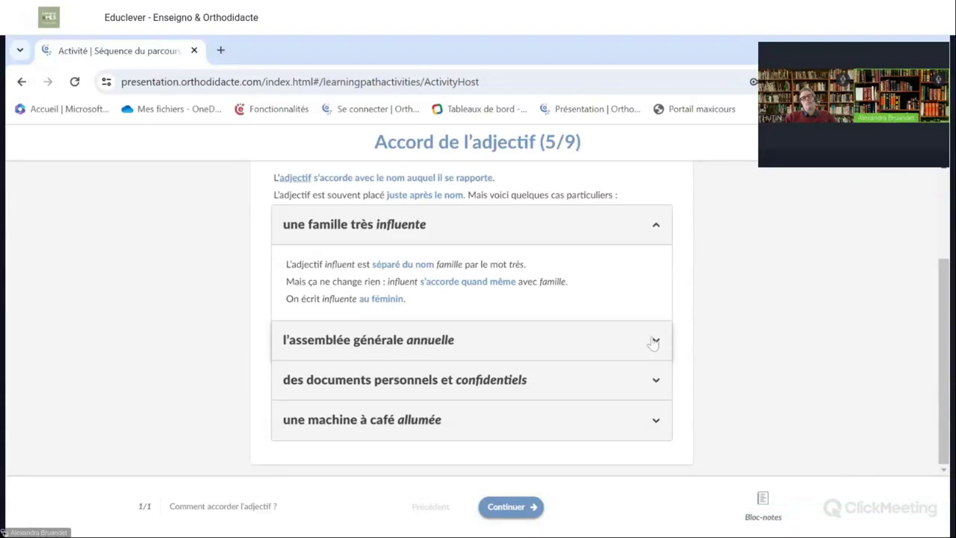
click(654, 342)
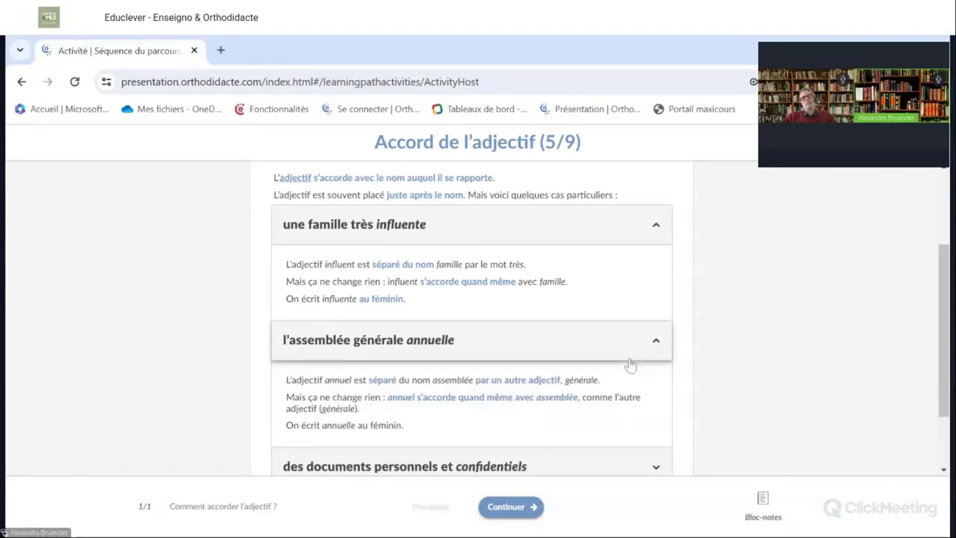
scroll(608, 417, down, 1)
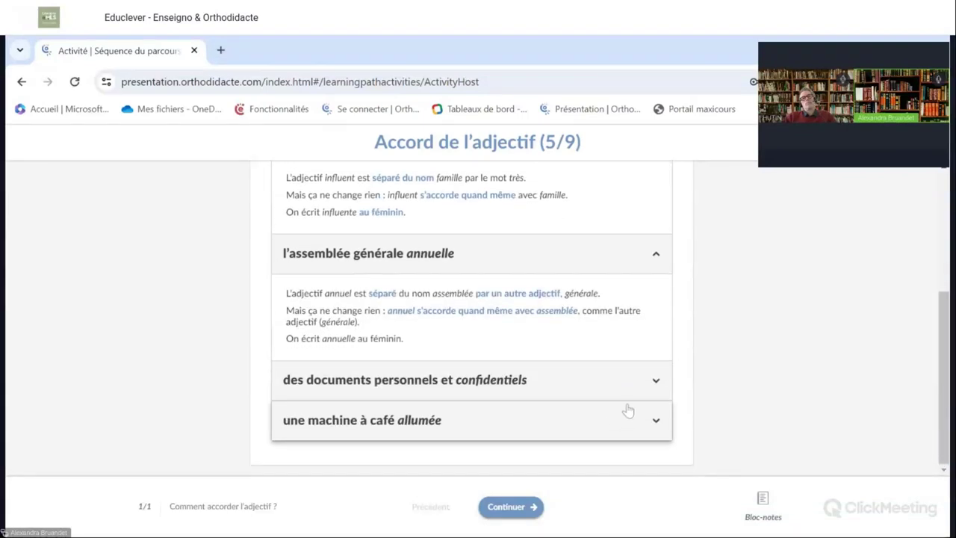
click(657, 384)
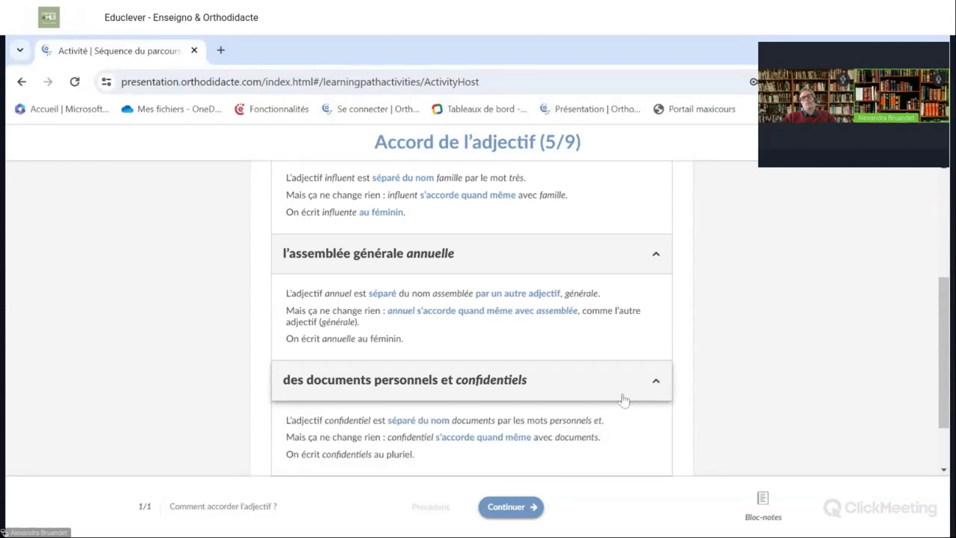
scroll(625, 397, down, 1)
click(656, 423)
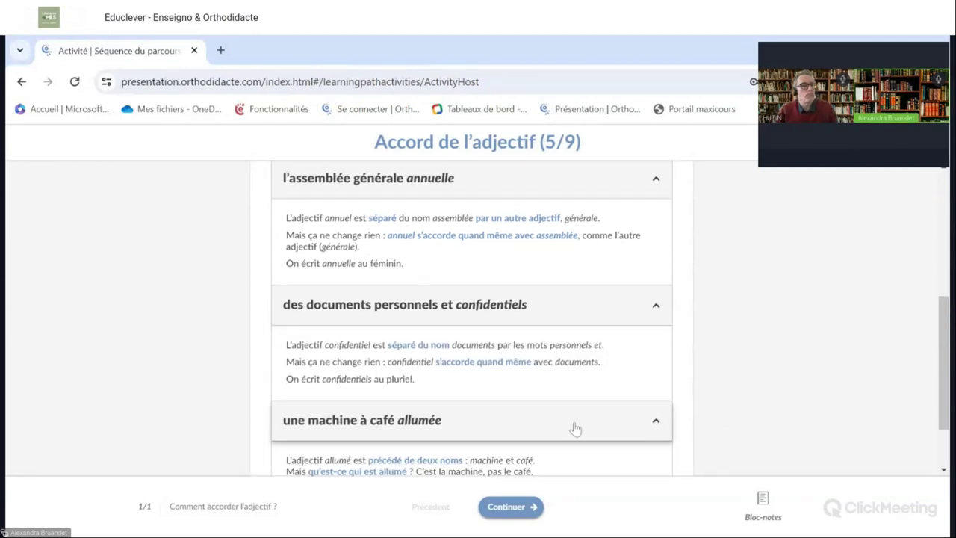
scroll(565, 438, down, 1)
Step: Finish the course, review the results of the first completed "Accordez l'adjectif" exercise, and return to the dashboard
click(511, 507)
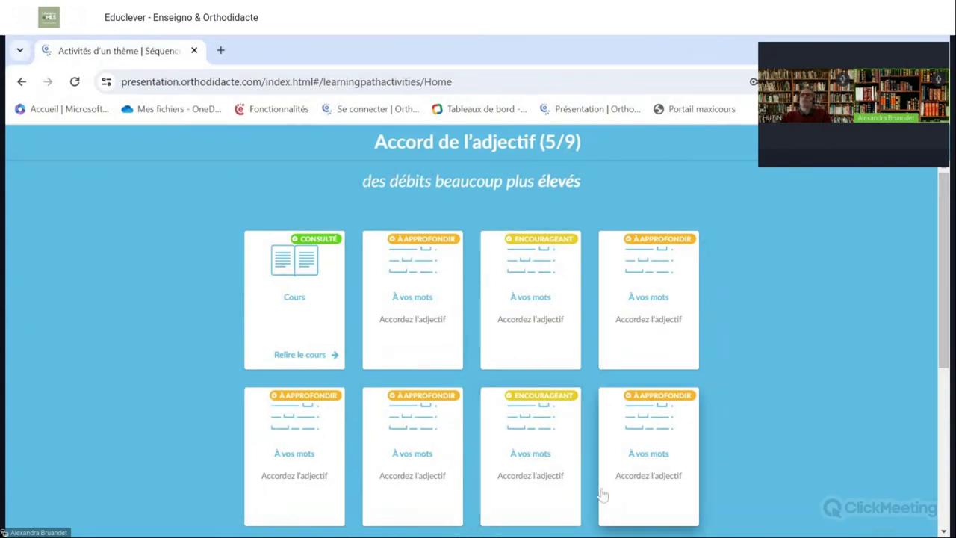
click(411, 316)
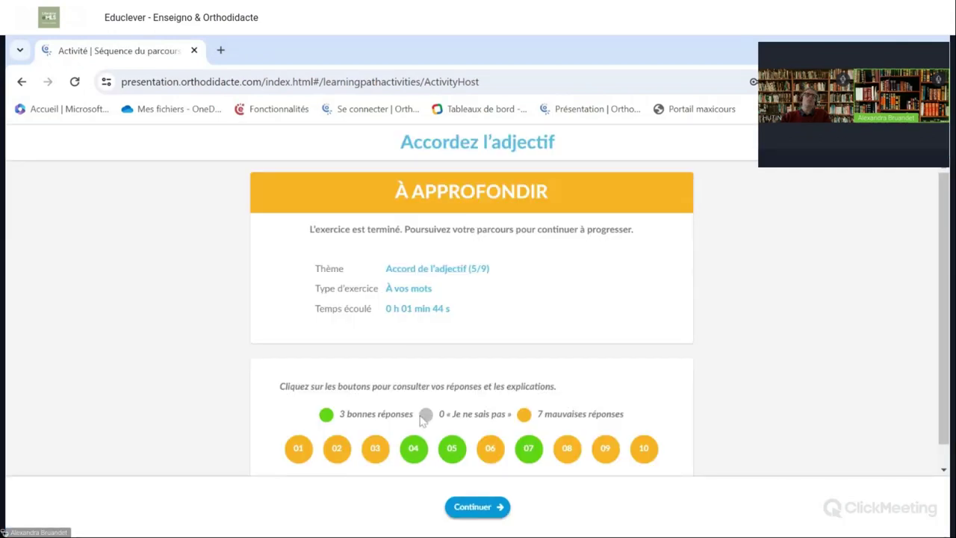
scroll(419, 431, down, 1)
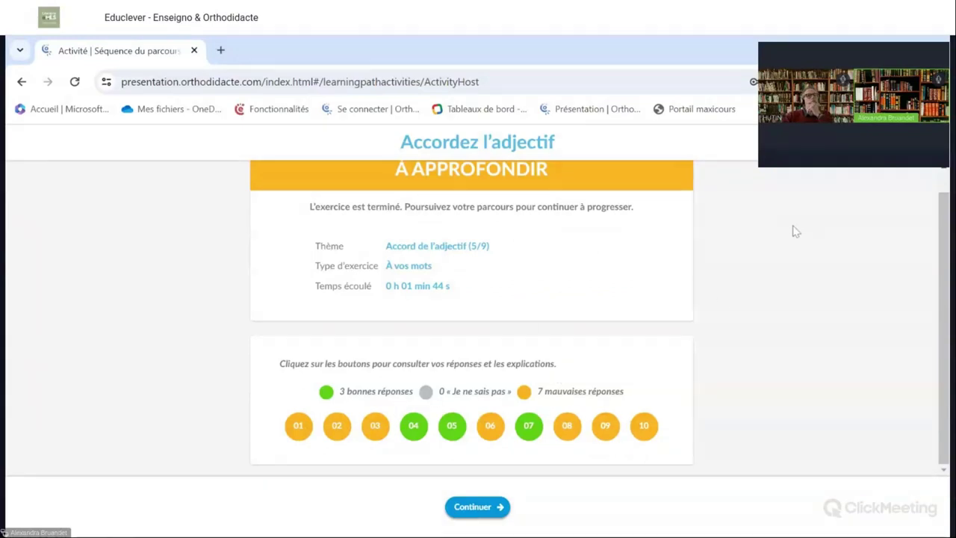
click(481, 507)
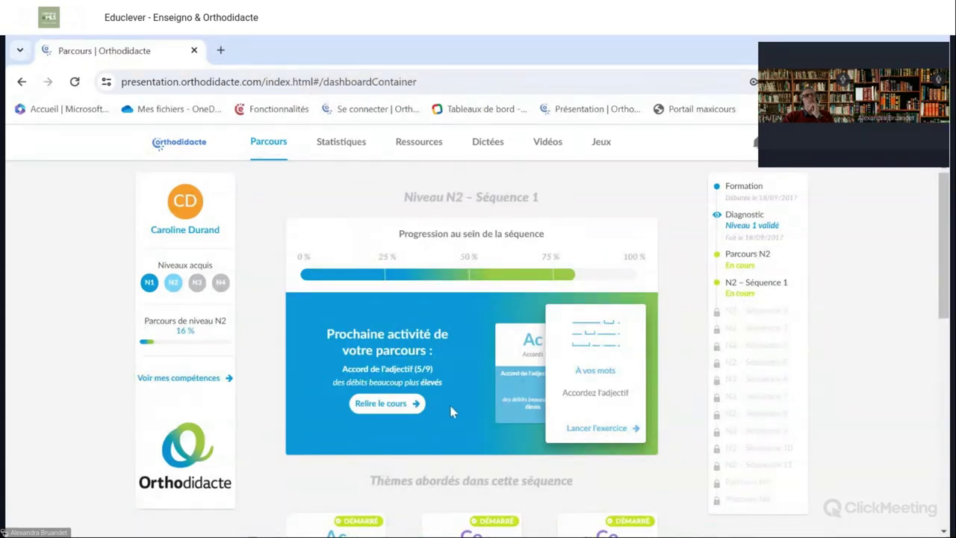
Step: Launch the next "À vos mots" exercise of the path, read its presentation and start the questions
click(592, 431)
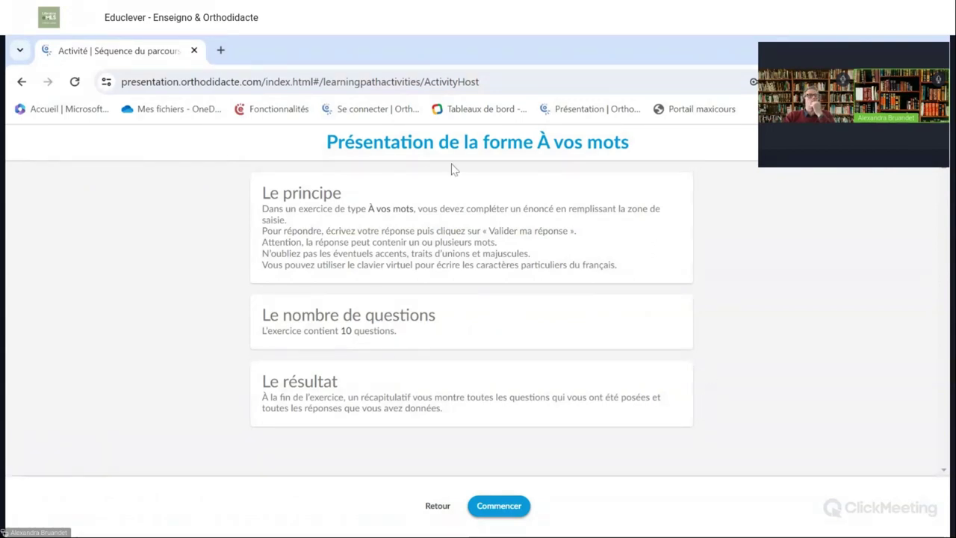
drag(469, 142, 637, 154)
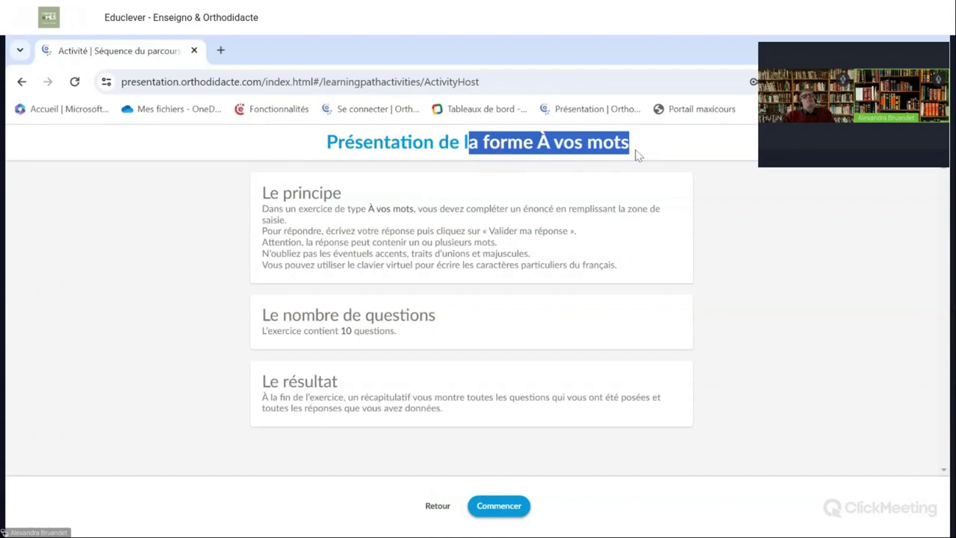
click(790, 337)
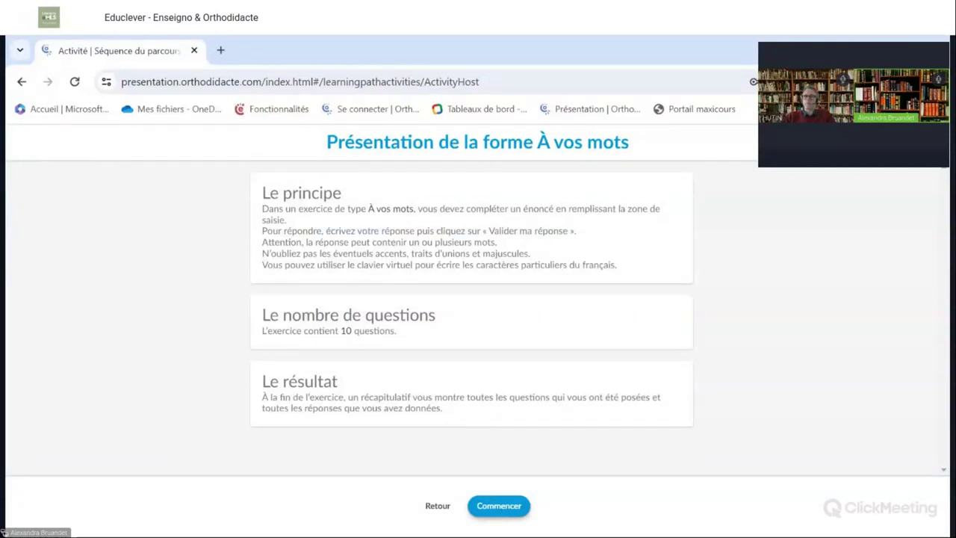
click(497, 510)
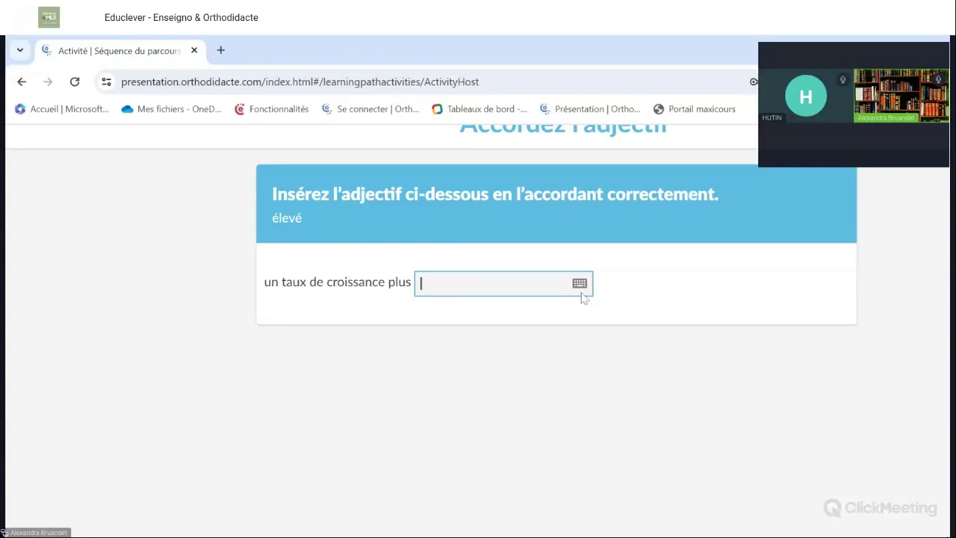
Step: Fill in "élevé" as the answer to question 1, inserting the final accented letter from the virtual keyboard, and hide that keyboard
text(éle)
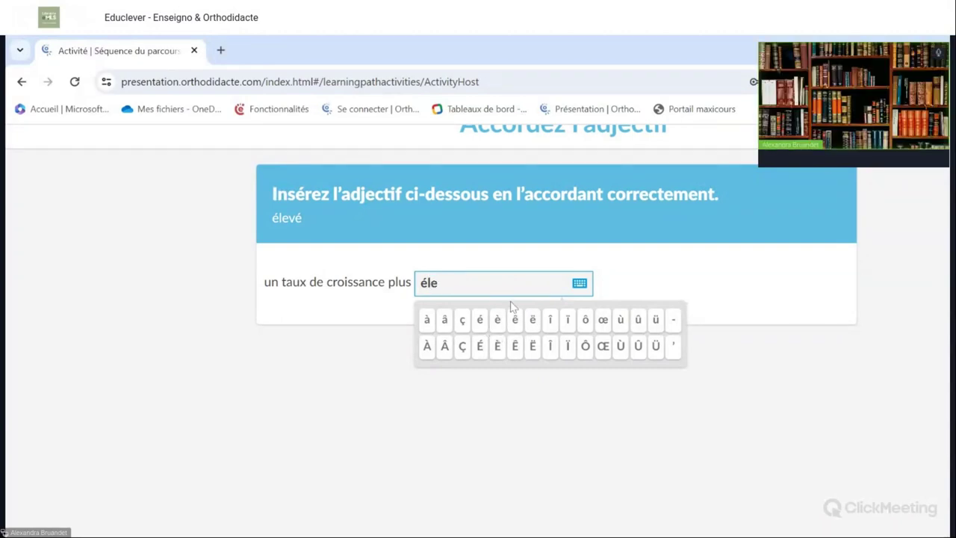
text(v)
click(482, 321)
click(352, 380)
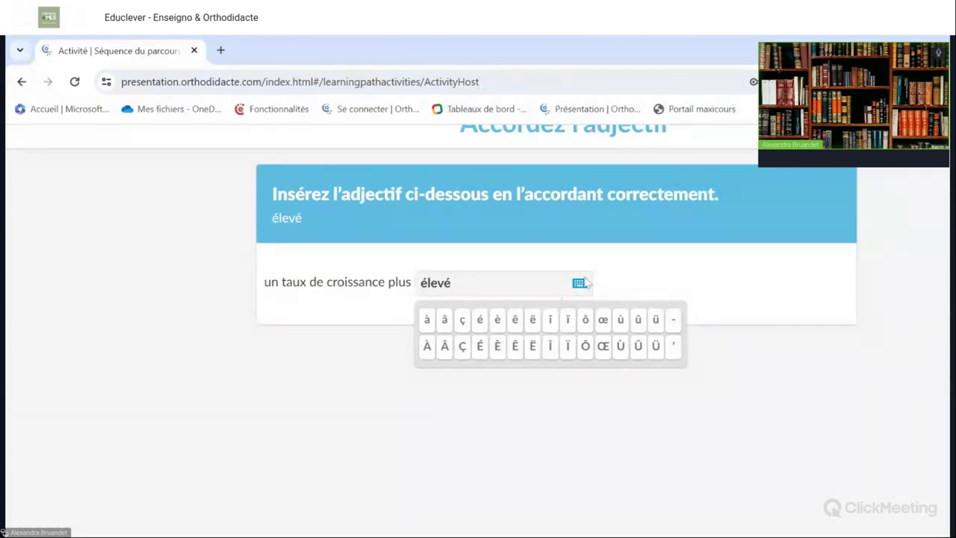
click(580, 283)
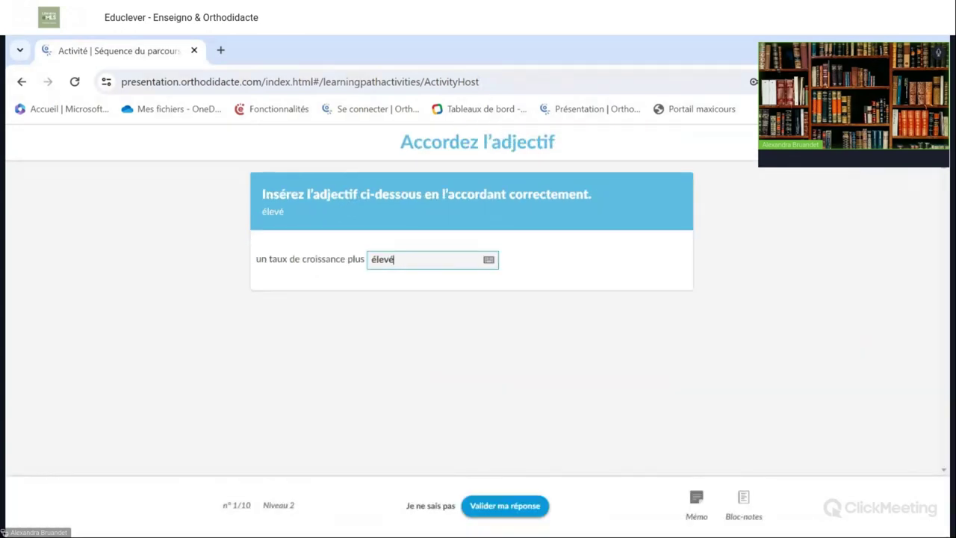
Step: Consult the exercise's Mémo with the grammar rule and the Bloc-notes with the saved notes, and close them
click(696, 499)
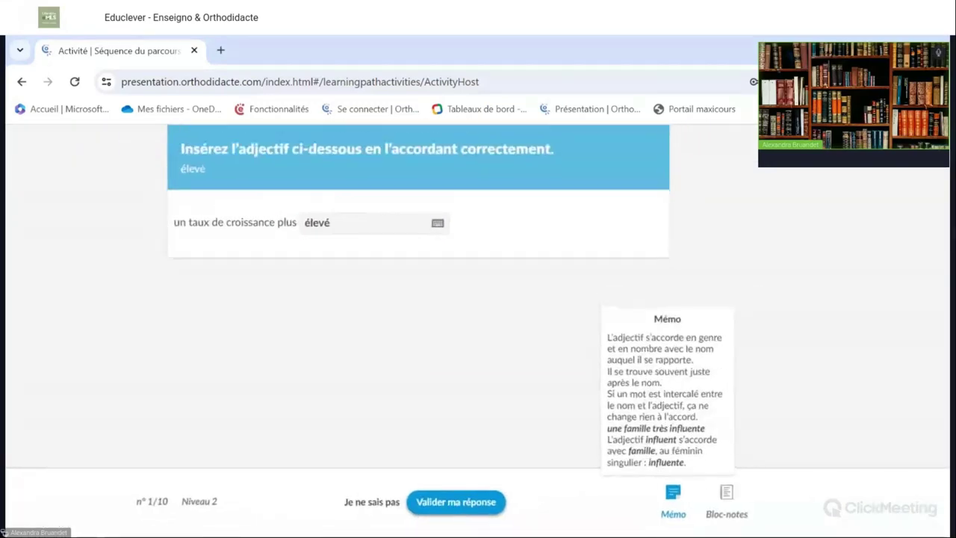
click(743, 499)
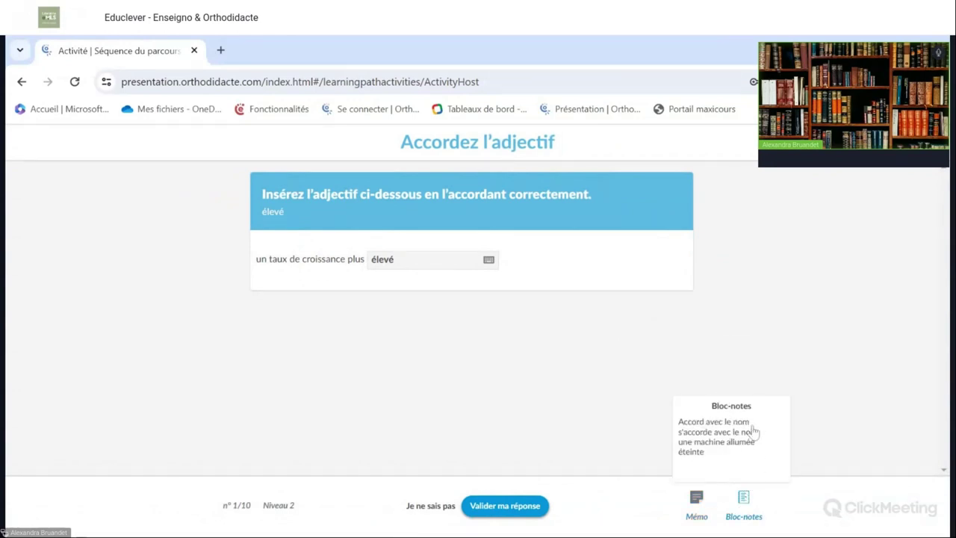
click(743, 501)
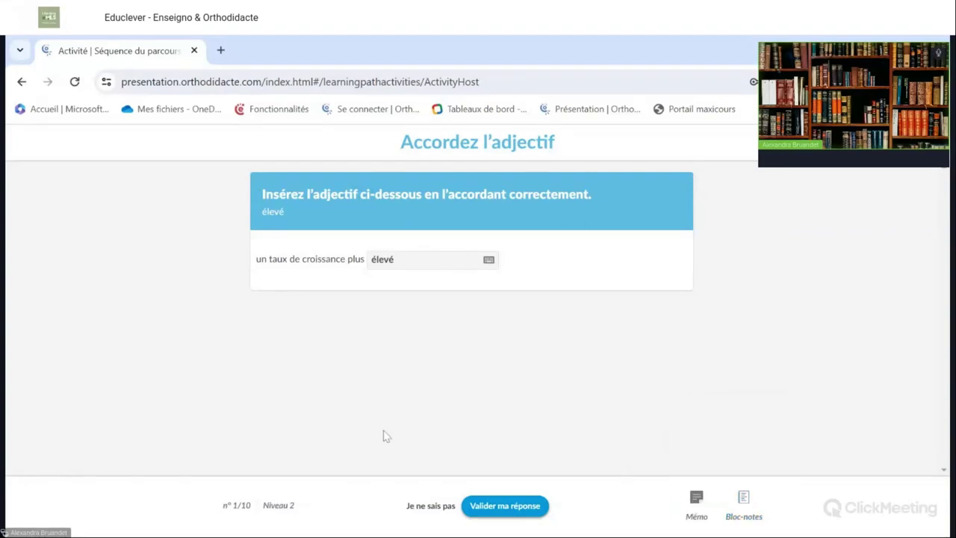
Step: Validate the answer to question 1, and examine the correction and its explanations up close
click(505, 506)
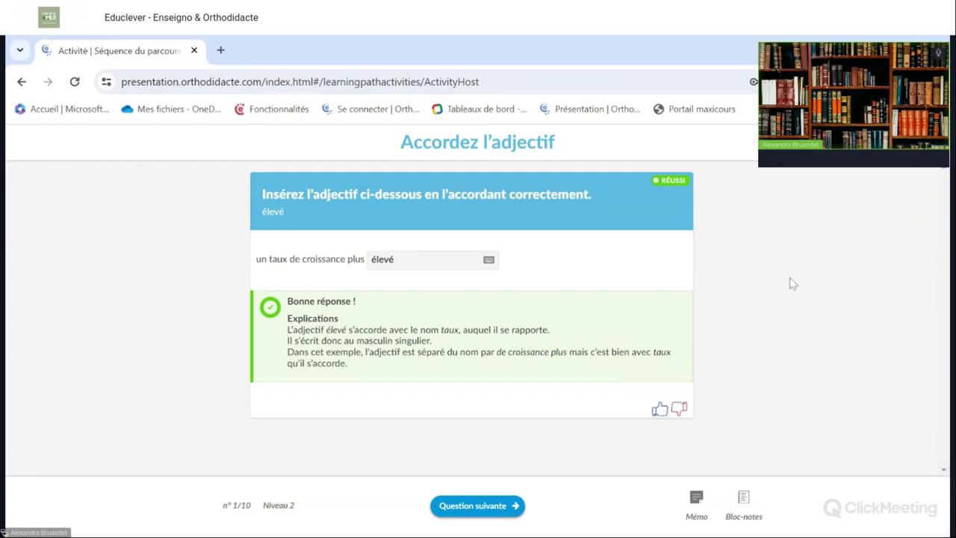
scroll(793, 284, up, 5)
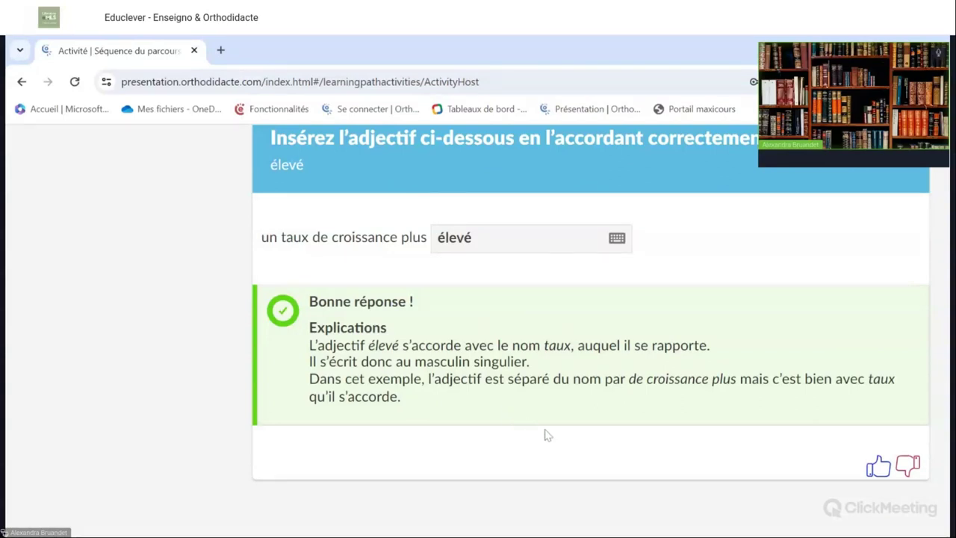
scroll(548, 436, right, 2)
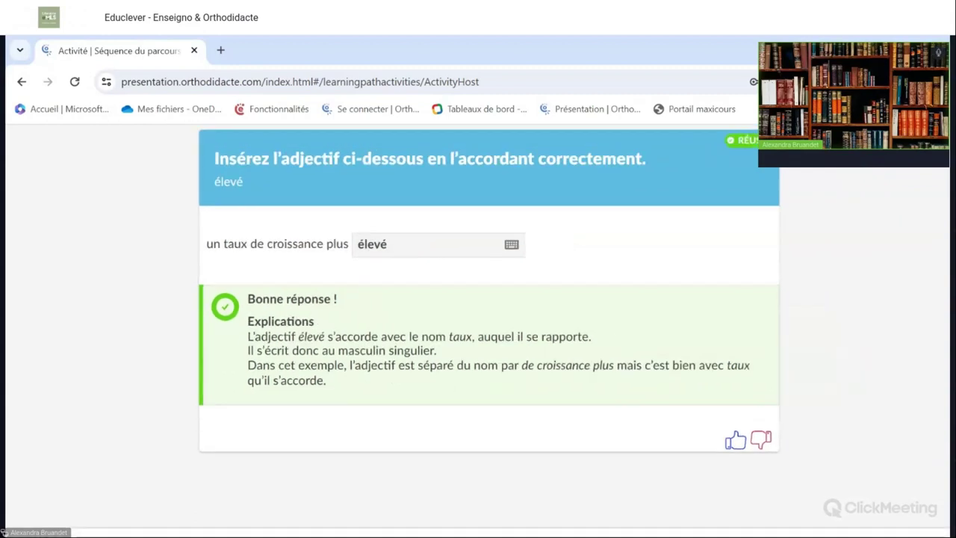
key(ctrl+0)
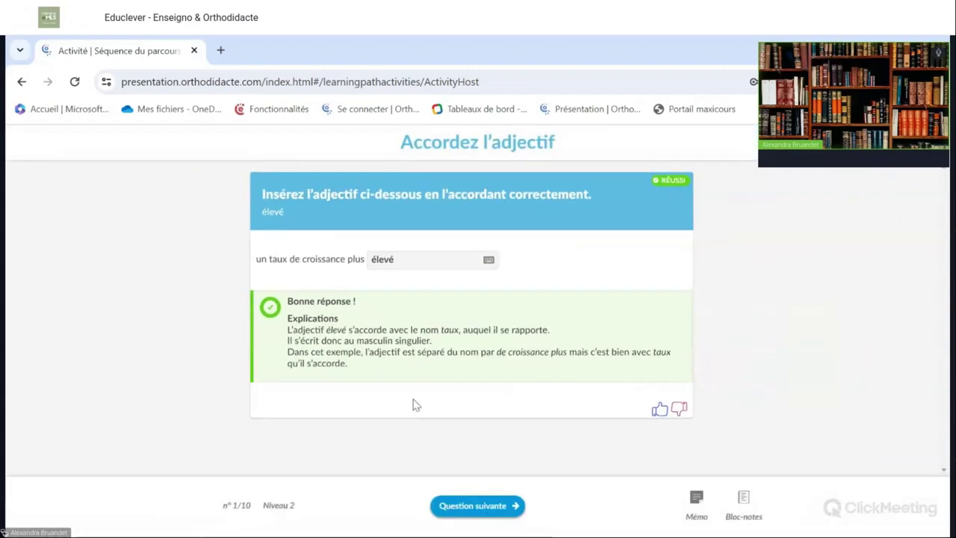
Step: Go to question 2, answer "interculturel" without agreement, validate it and examine the correction
click(470, 508)
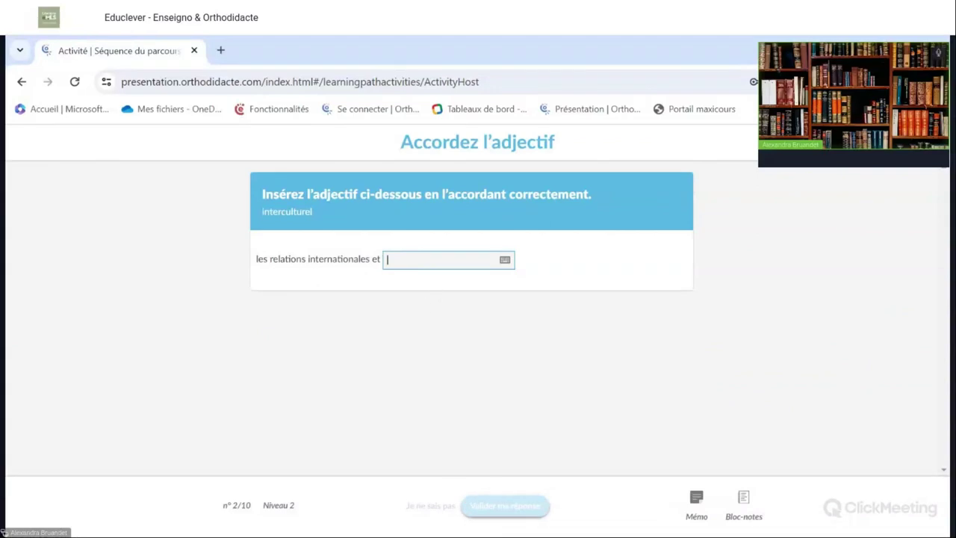
text(intercul)
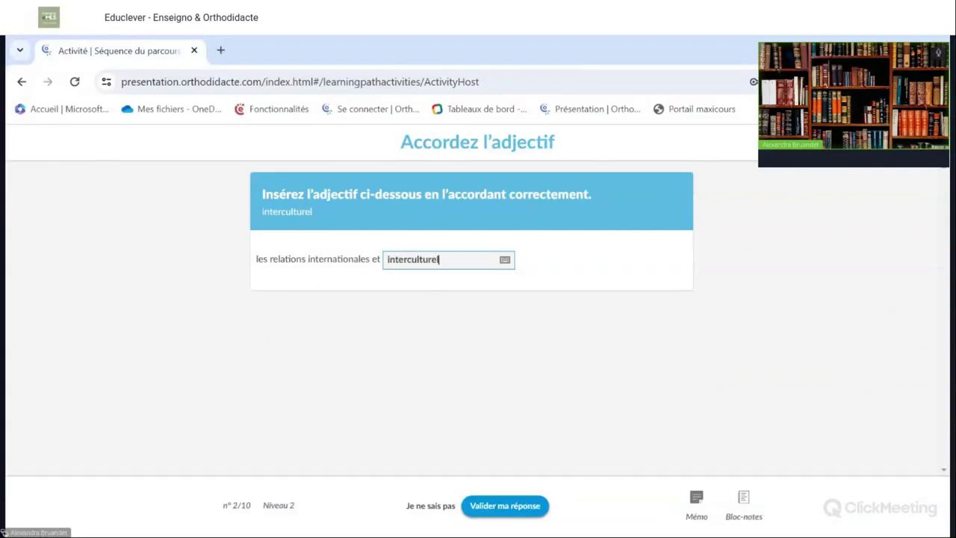
text(turel)
click(505, 505)
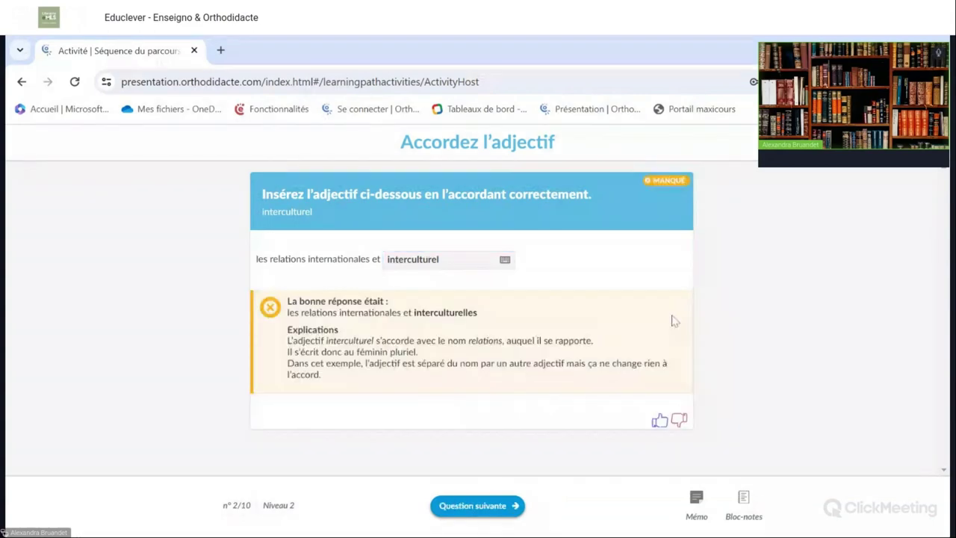
key(ctrl+plus)
key(ctrl+plus)
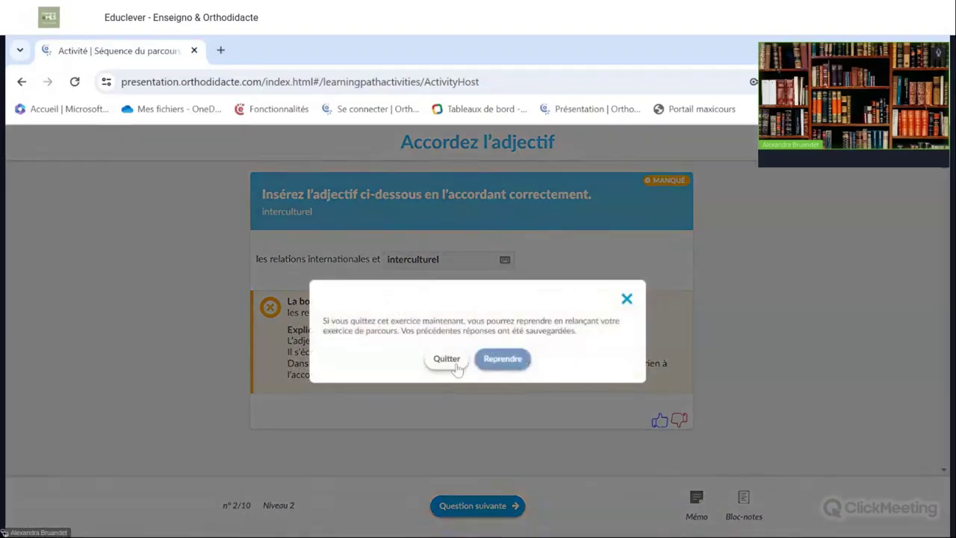
Step: Quit the adjective exercise and review the themes covered in Niveau N2 – Séquence 1 of the learning path
click(447, 361)
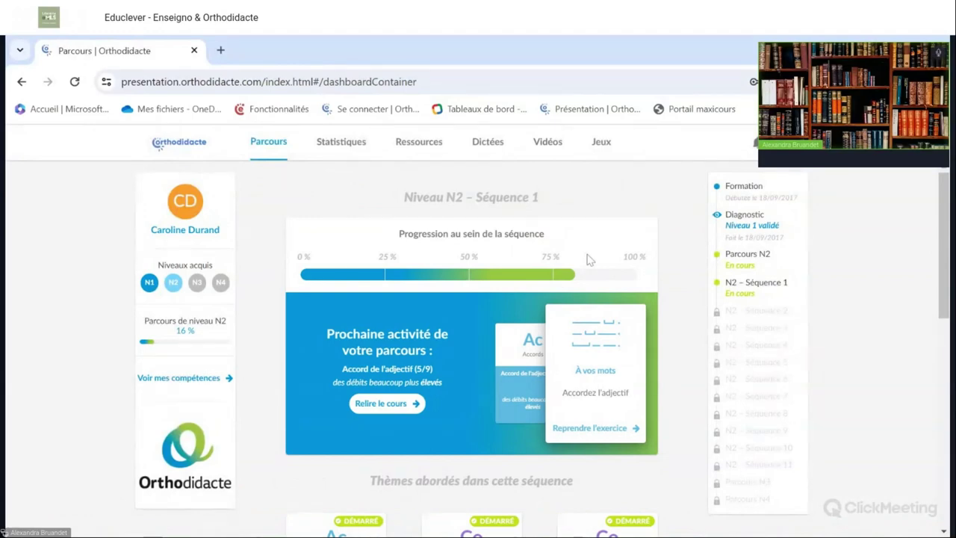
scroll(594, 418, down, 2)
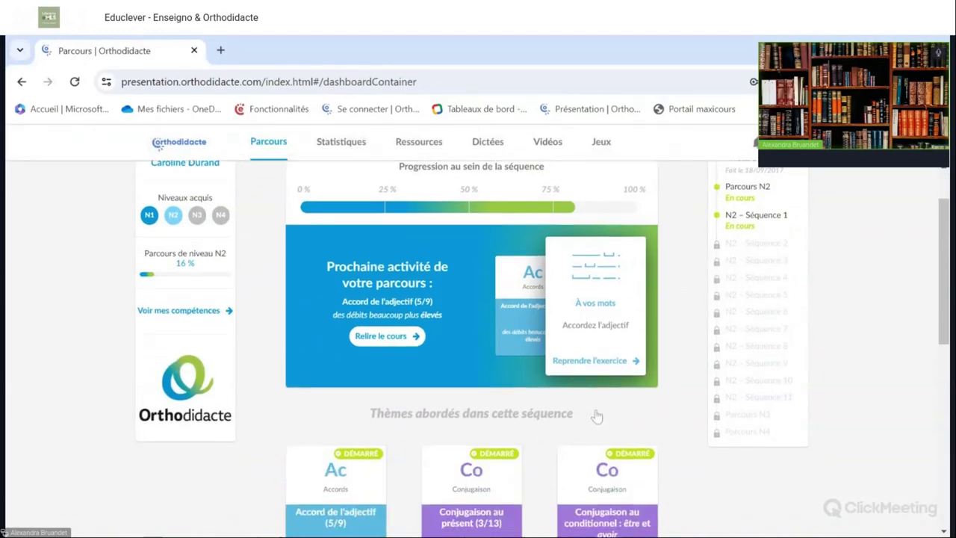
scroll(596, 417, down, 2)
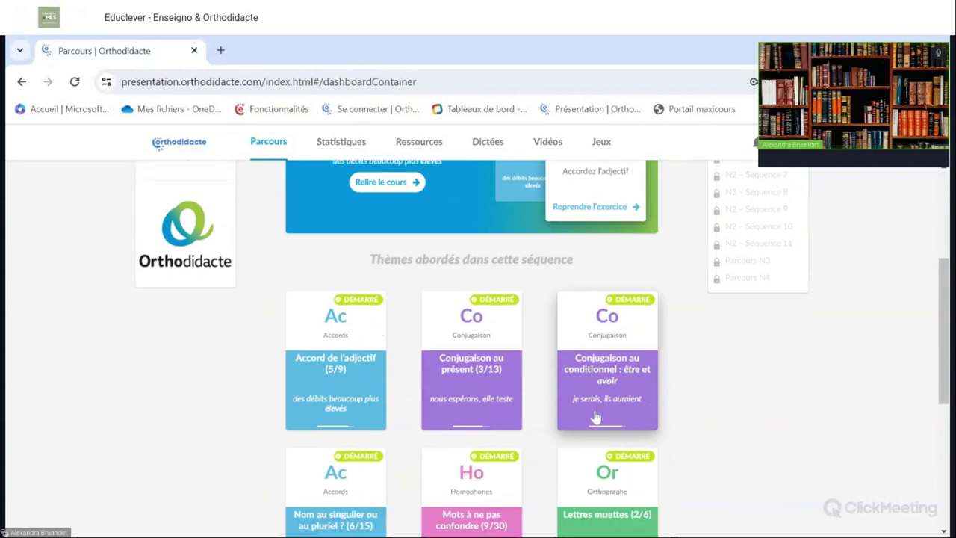
scroll(595, 419, down, 1)
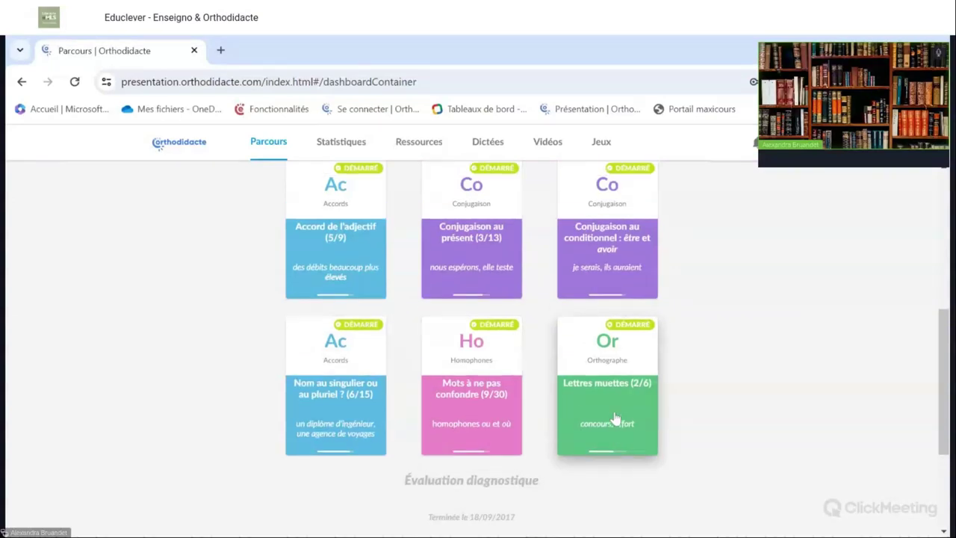
scroll(614, 418, up, 1)
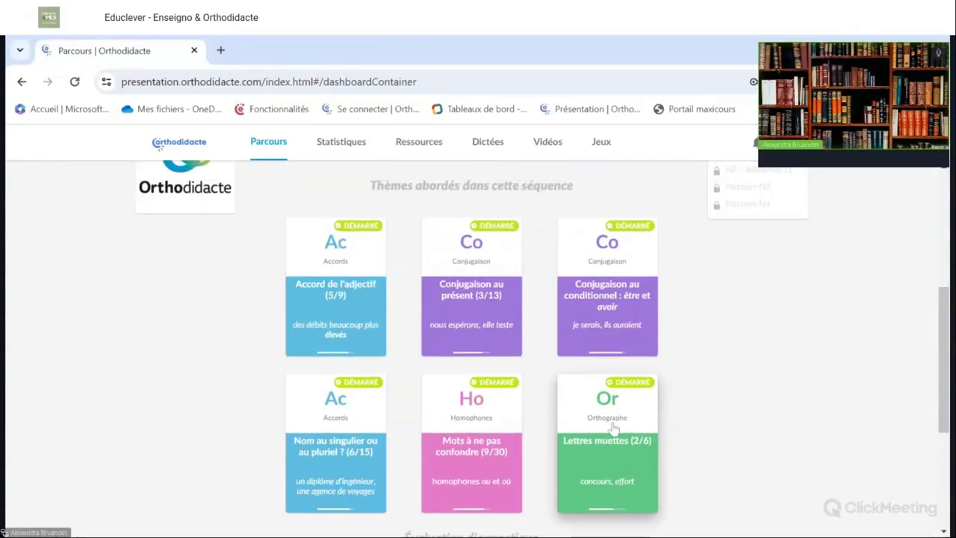
scroll(613, 423, up, 1)
scroll(613, 428, up, 3)
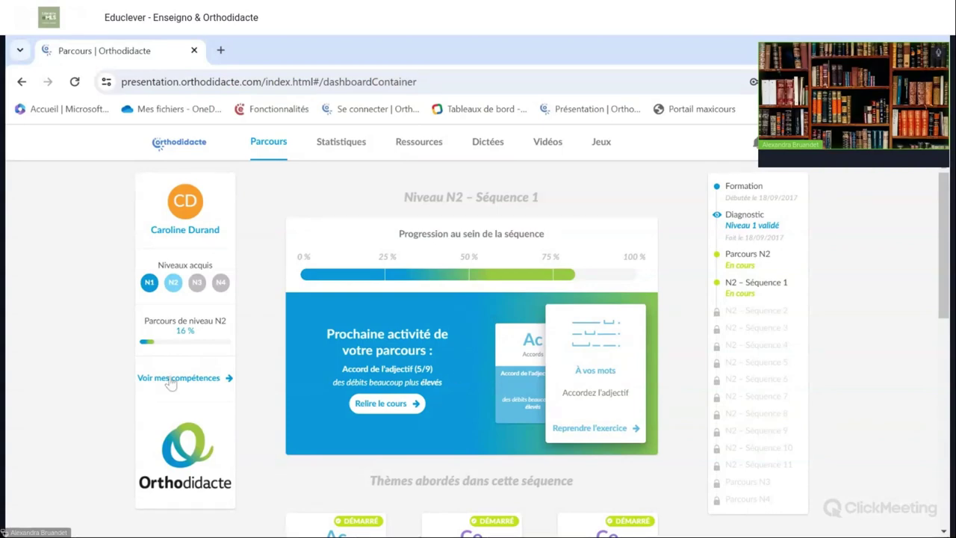
Step: Open the learner's statistics and examine the learning time and the acquisition percentages by competence
click(345, 149)
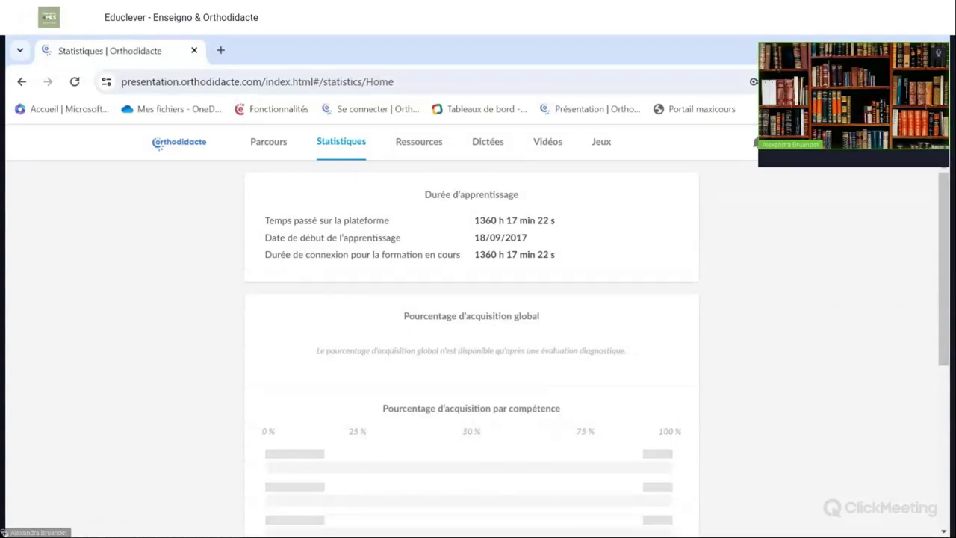
scroll(478, 351, down, 1)
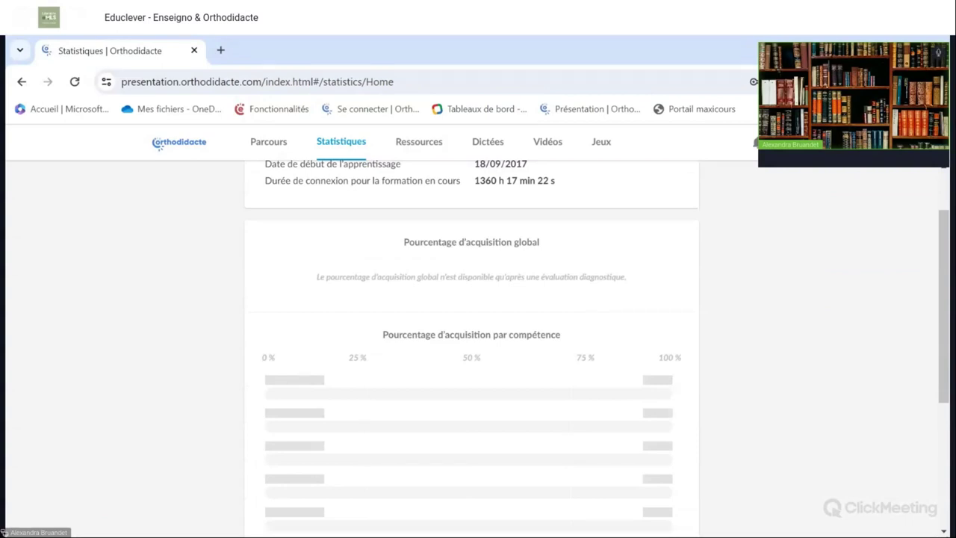
scroll(418, 359, down, 2)
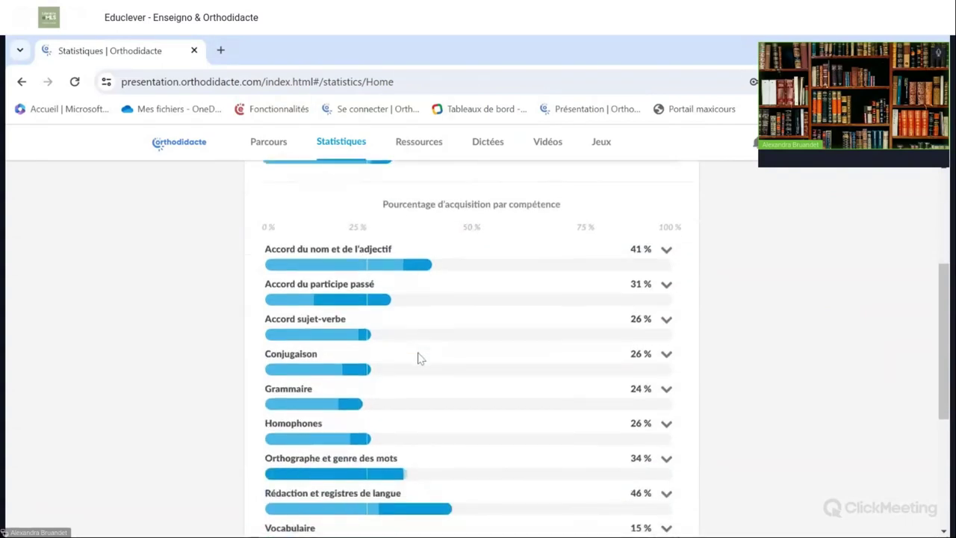
scroll(418, 359, down, 1)
scroll(301, 310, up, 1)
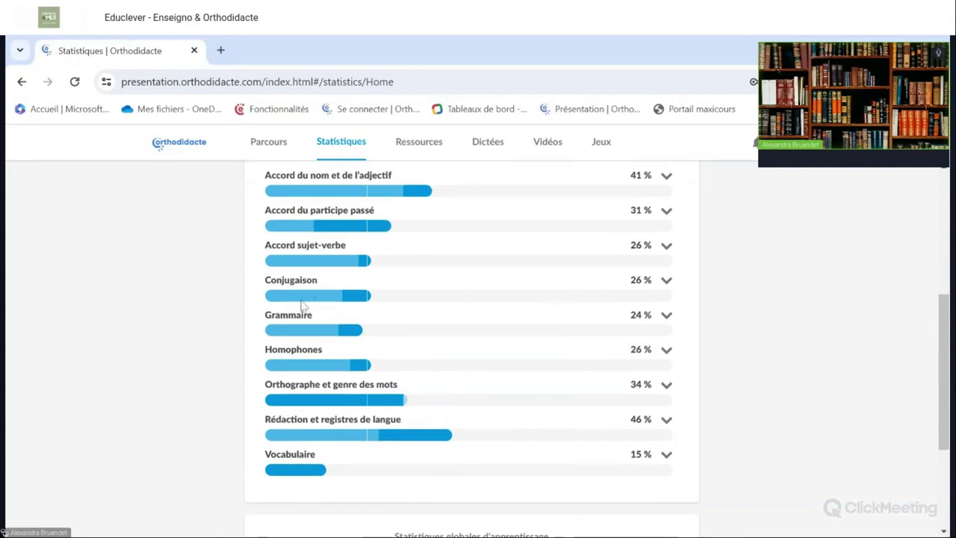
scroll(346, 302, up, 1)
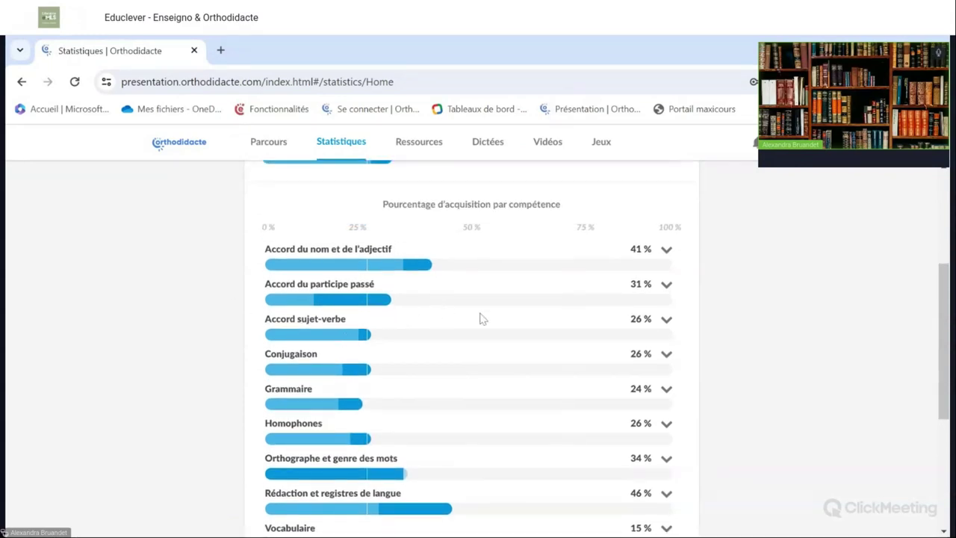
Step: Expand "Accord du participe passé", open the resources for the auxiliary être sub-skill, and review the themes and available filters
click(667, 285)
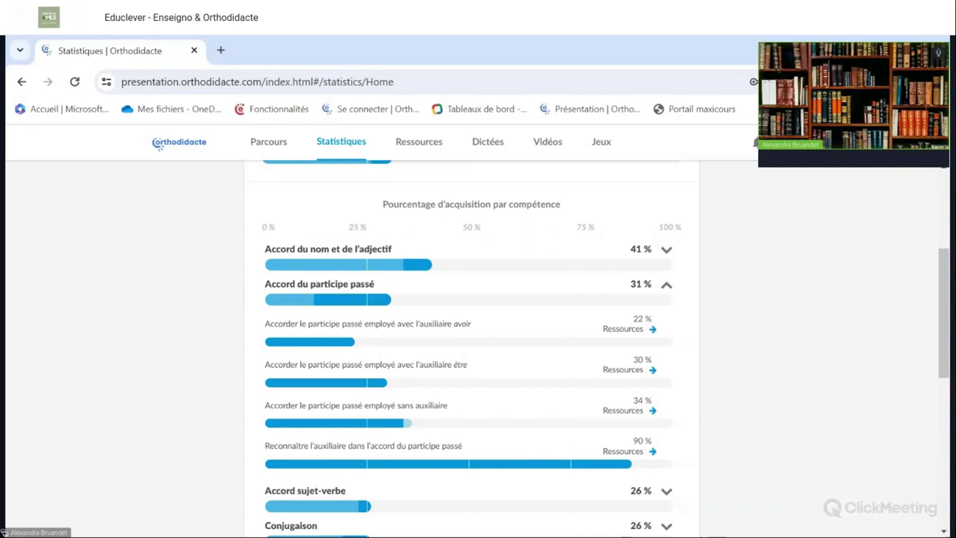
click(627, 369)
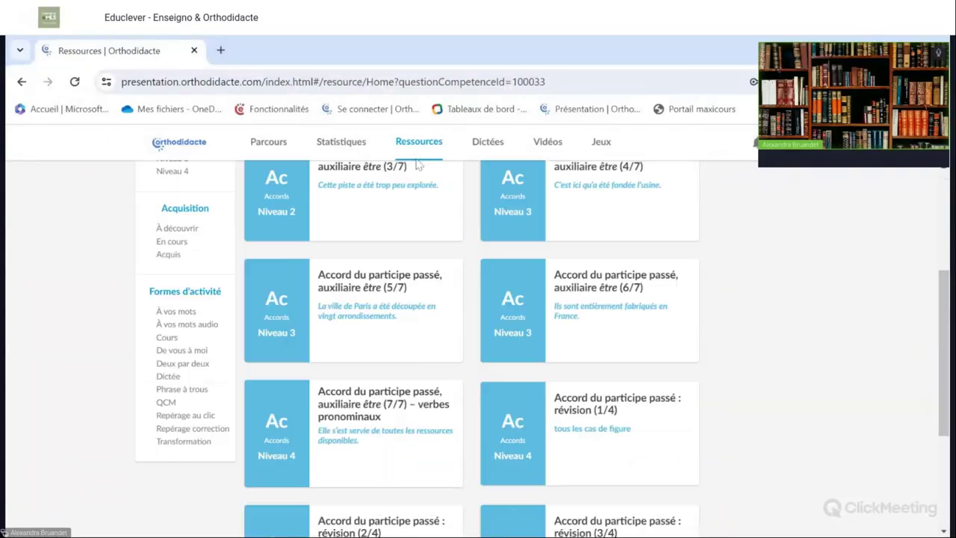
scroll(455, 316, up, 1)
scroll(457, 316, up, 2)
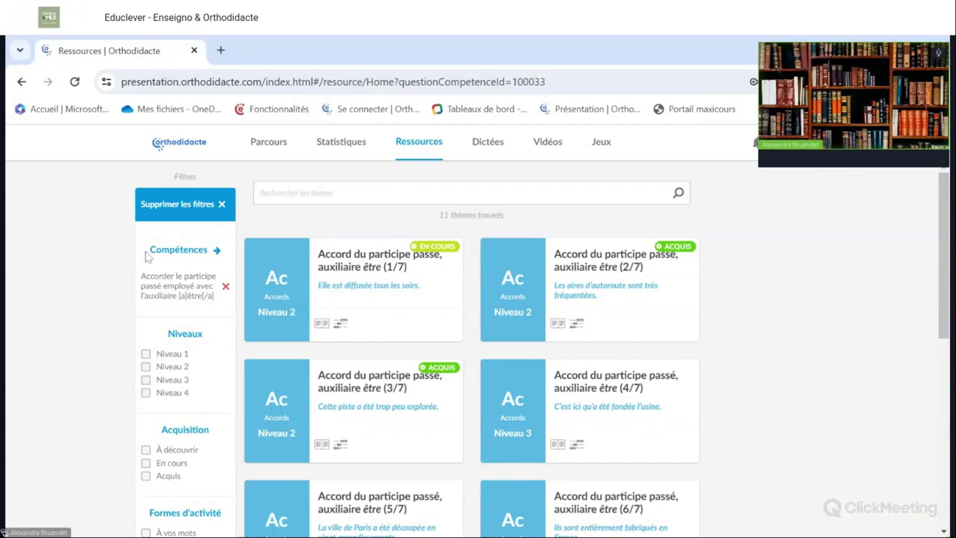
scroll(168, 238, down, 2)
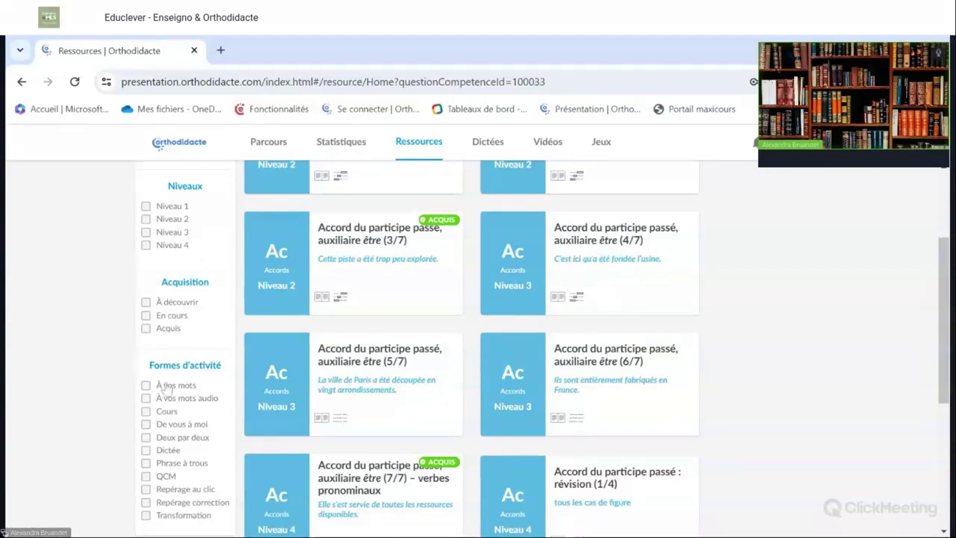
scroll(161, 404, up, 1)
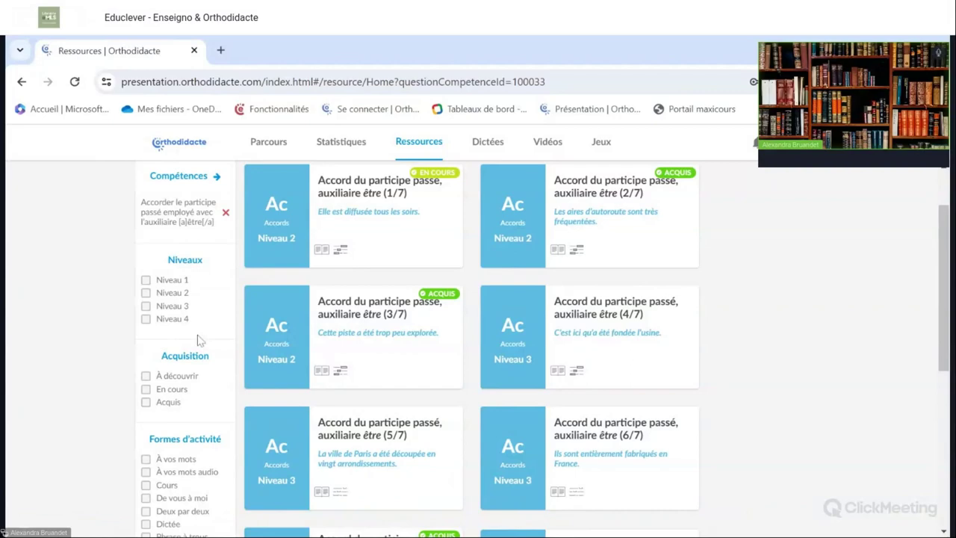
scroll(200, 340, up, 1)
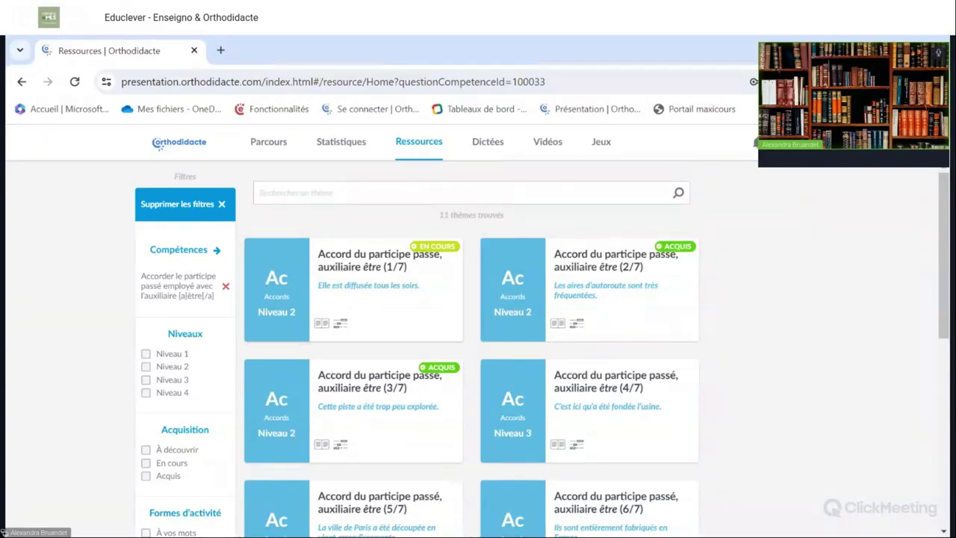
Step: Browse the available dictations, open "Lettre de motivation" and view its table of past results
click(482, 147)
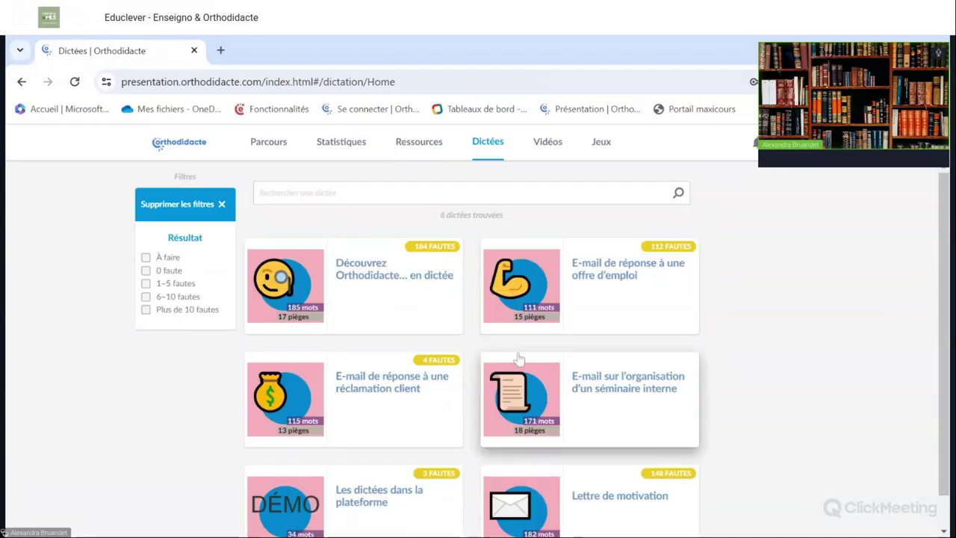
scroll(521, 359, down, 1)
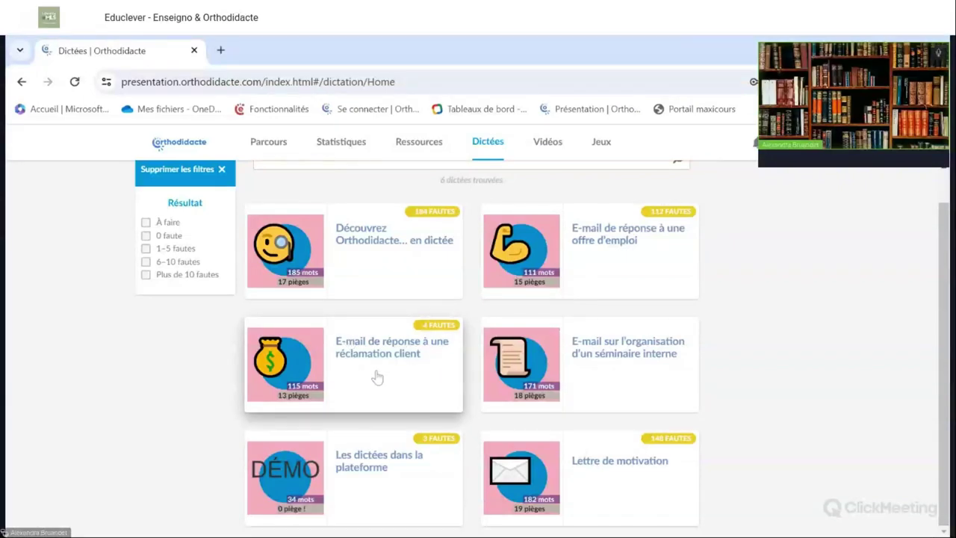
click(626, 486)
scroll(489, 362, down, 2)
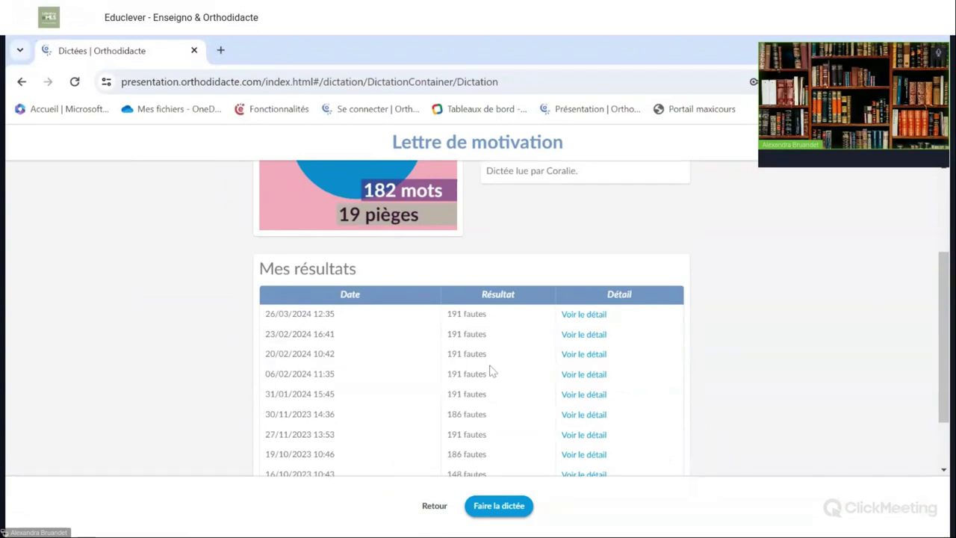
Step: Start the "Lettre de motivation" dictation and set its audio playback speed to 1,25
click(499, 506)
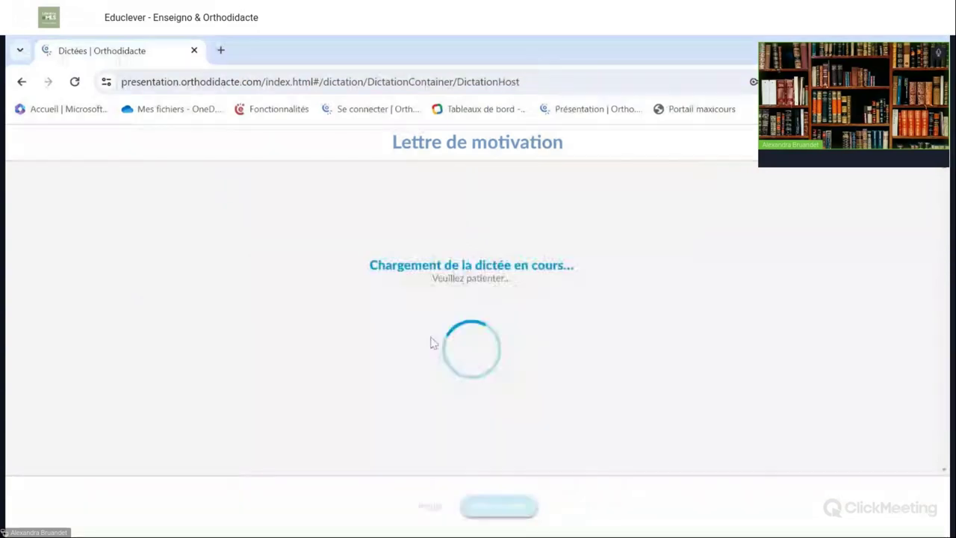
click(408, 198)
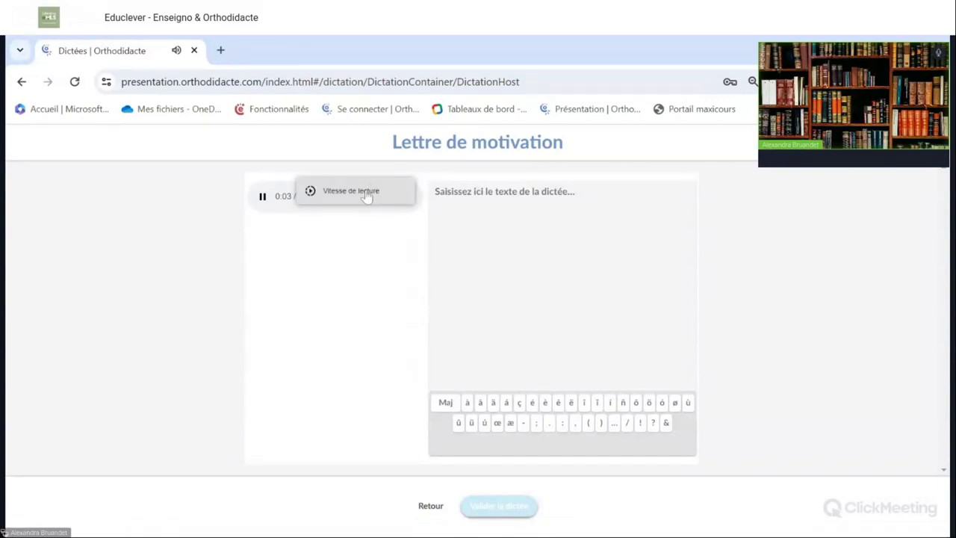
click(366, 196)
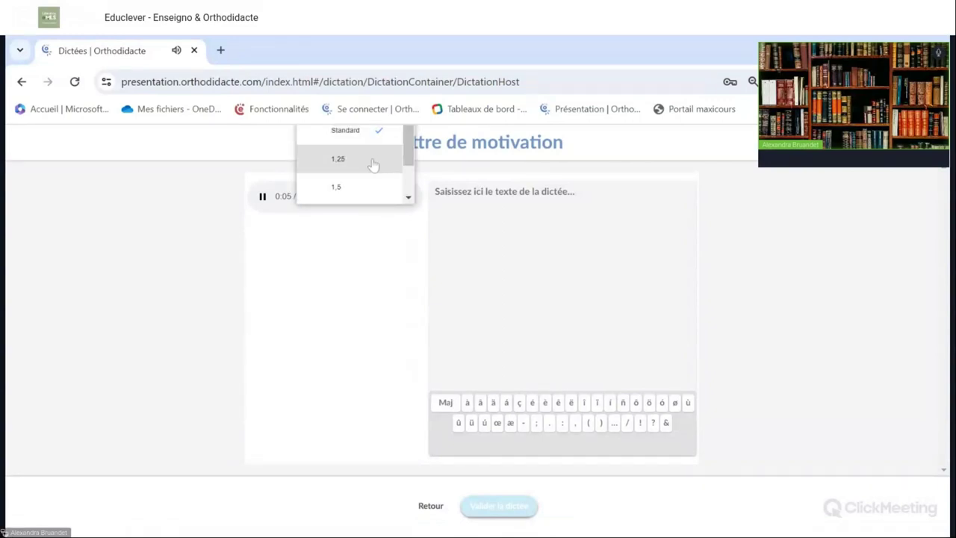
click(373, 163)
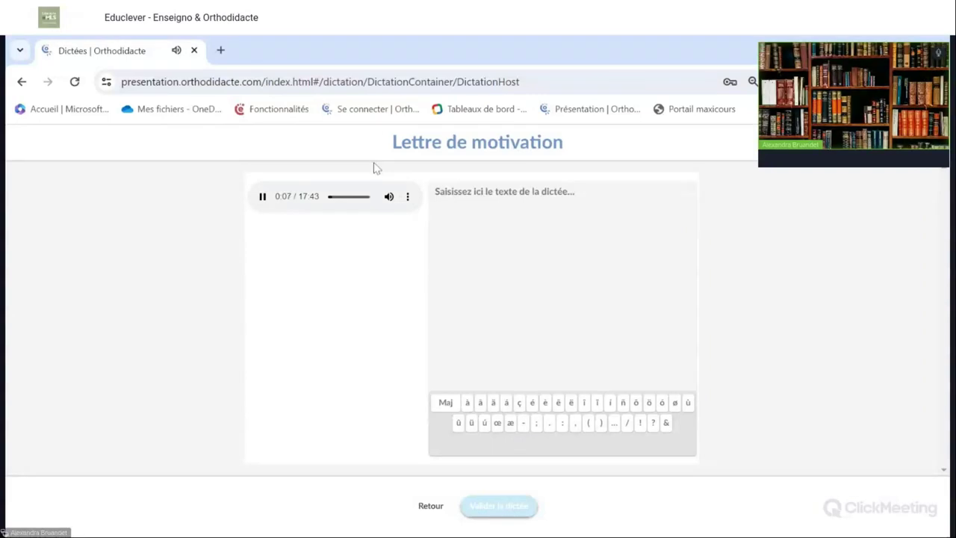
Step: Enter only "Madame," as the dictation text, removing the extra word "Monsieur", and submit the dictation for correction
text(Madame,Monsieur)
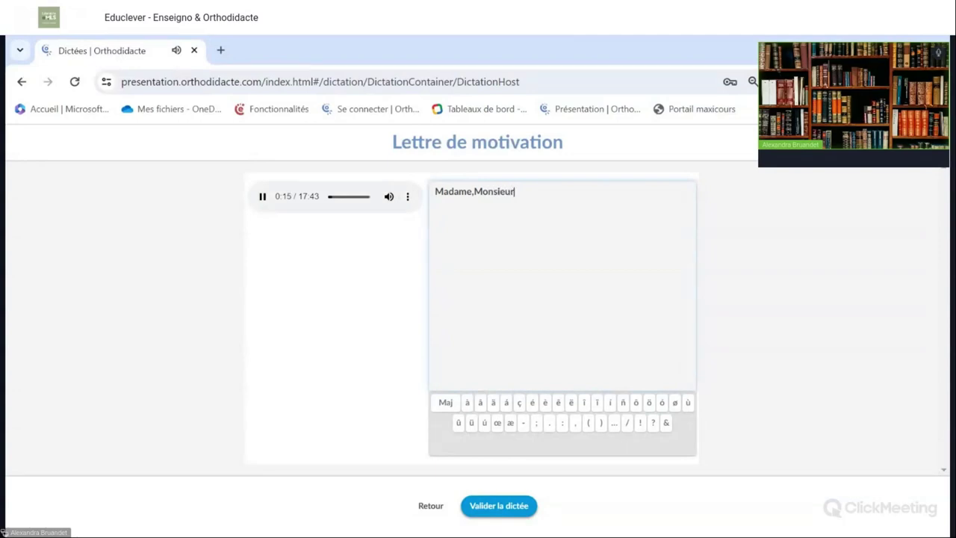
key(BackSpace)
key(BackSpace)
key(BackSpace)
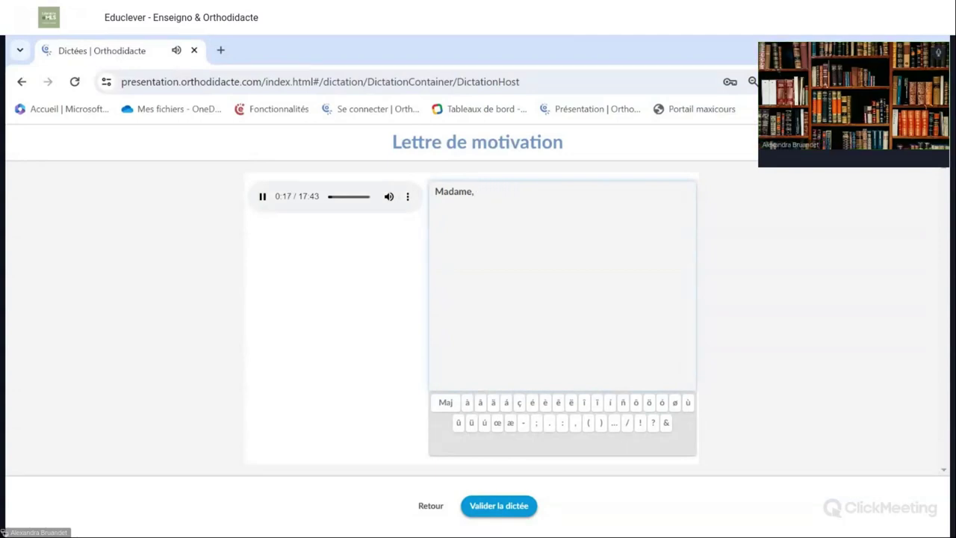
click(493, 508)
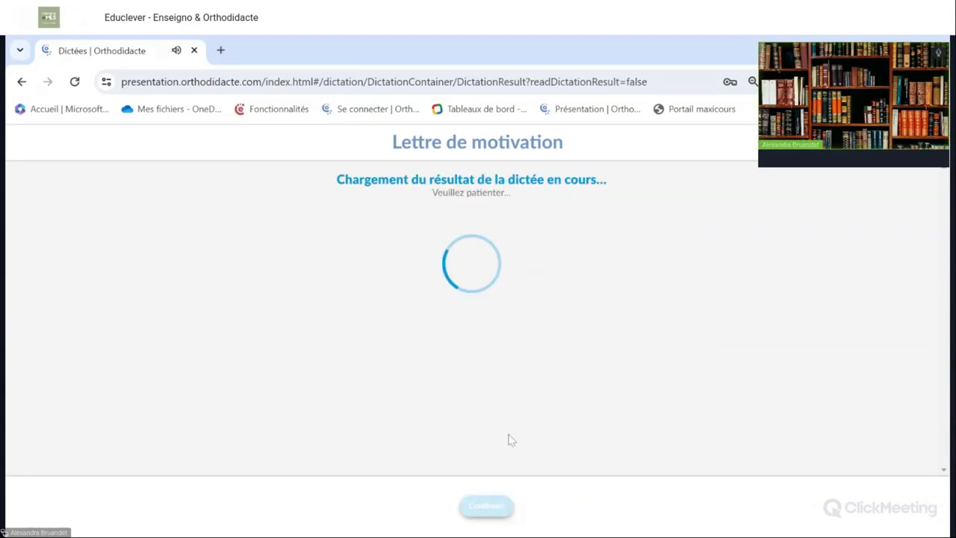
Step: Compare the corrected text with the original, leave the dictation result, and return to the list of dictations
scroll(514, 371, down, 2)
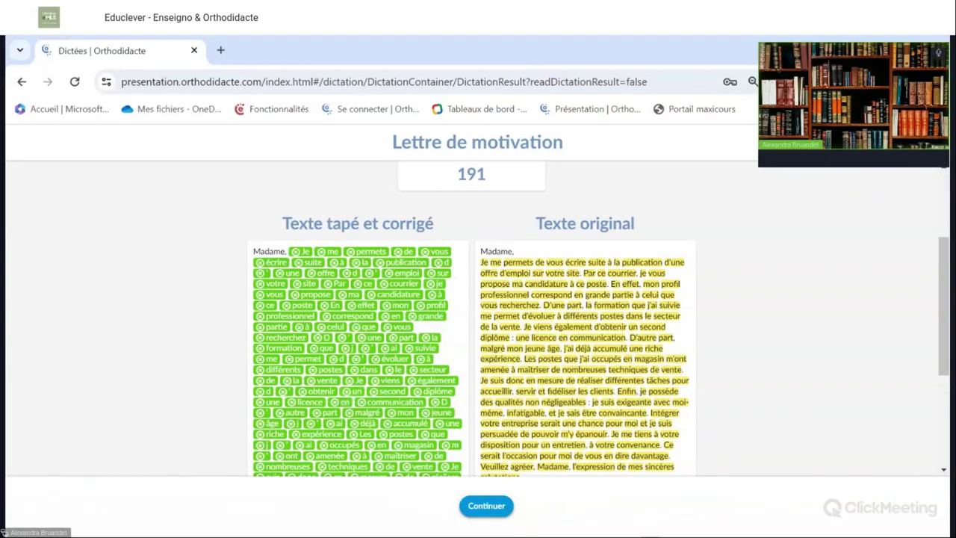
scroll(638, 403, down, 3)
scroll(638, 404, up, 3)
click(484, 508)
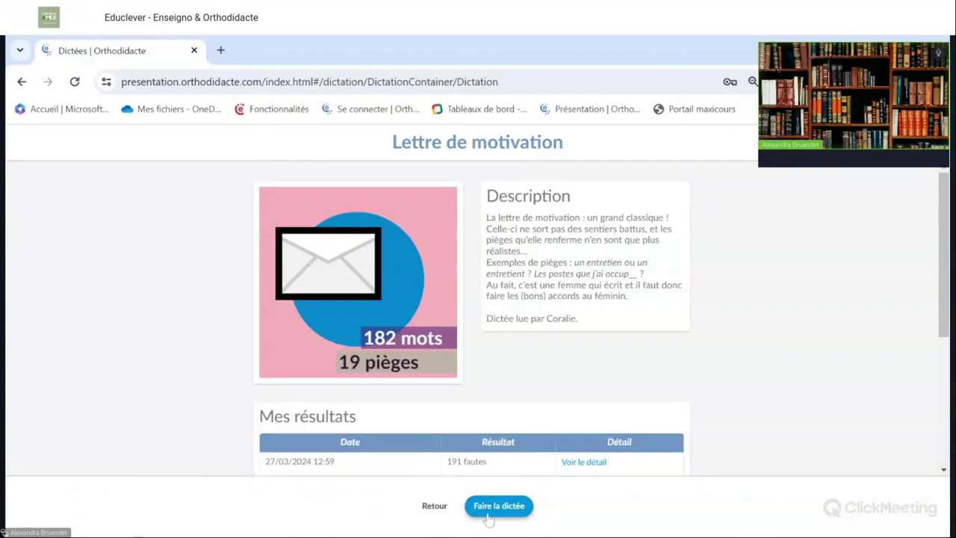
click(425, 511)
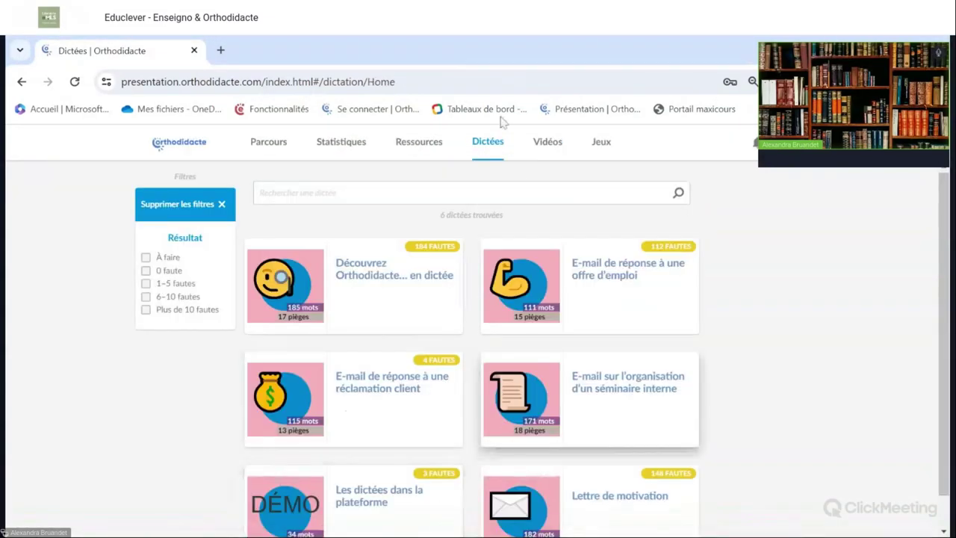
scroll(552, 294, down, 1)
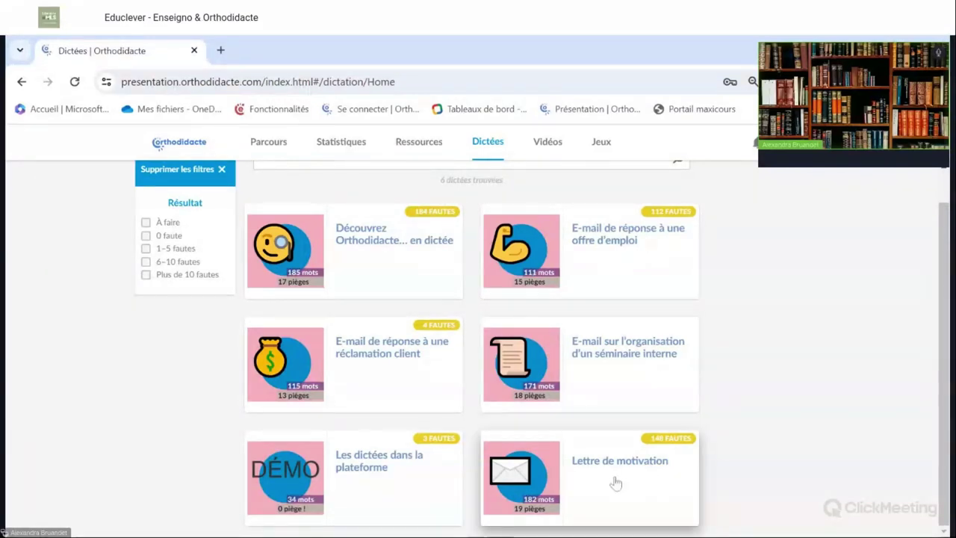
scroll(478, 213, up, 1)
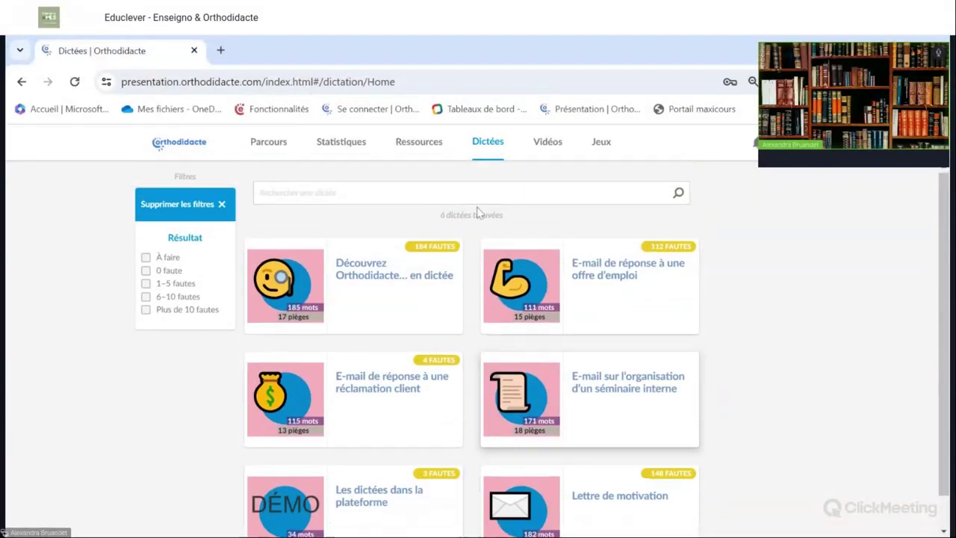
Step: Open the video library and browse from the diagnostic evaluation tutorial down to the "L'astuce du champion" videos
click(559, 148)
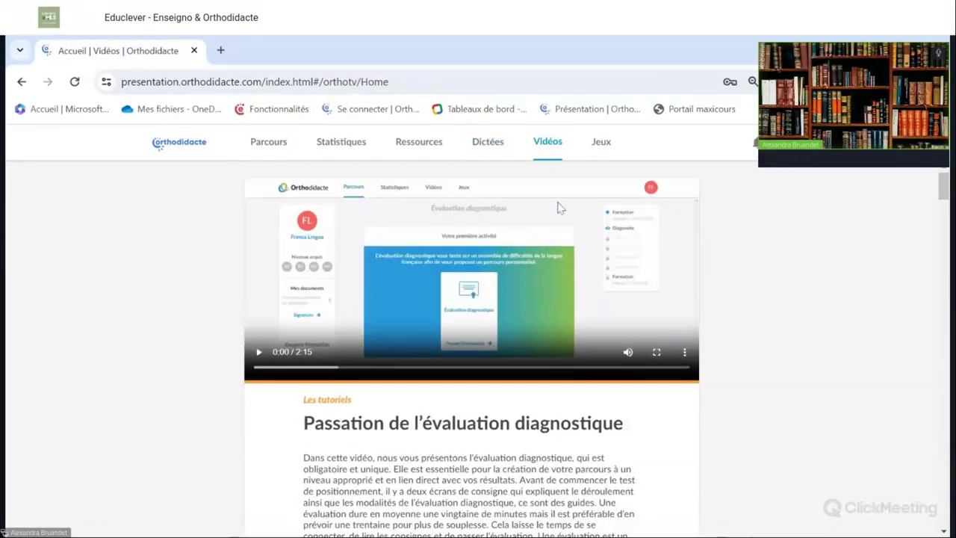
scroll(380, 446, down, 2)
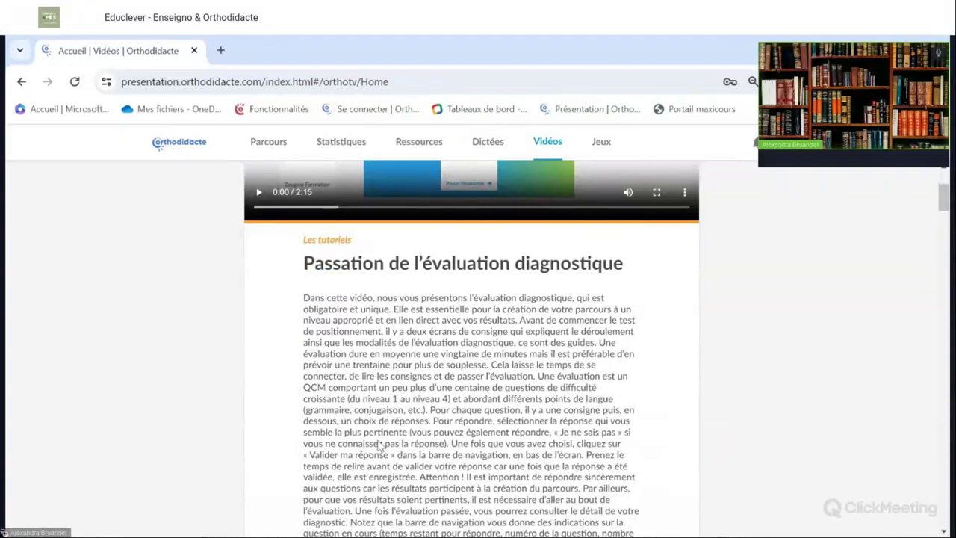
scroll(380, 446, down, 5)
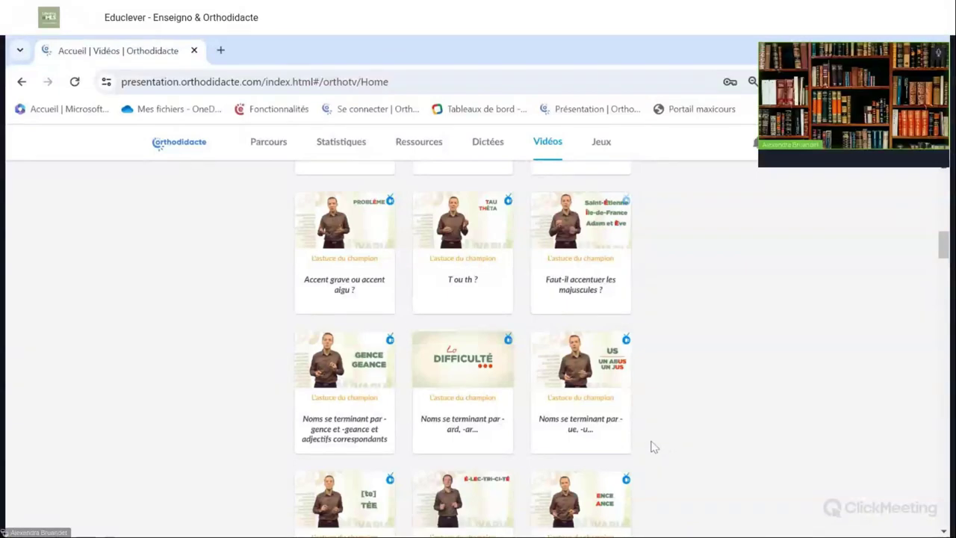
Step: Leave the video library for the games section and browse its events and games
scroll(603, 403, up, 5)
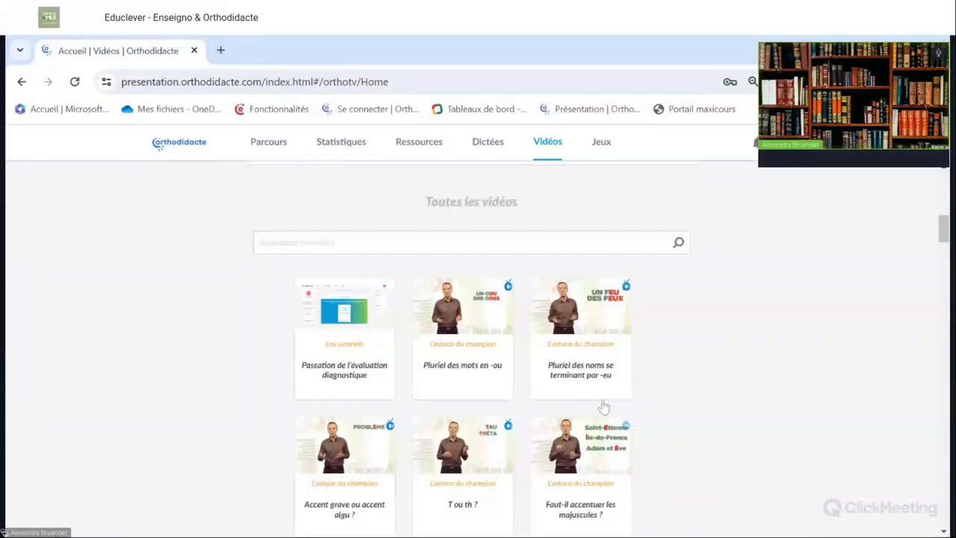
scroll(598, 336, up, 2)
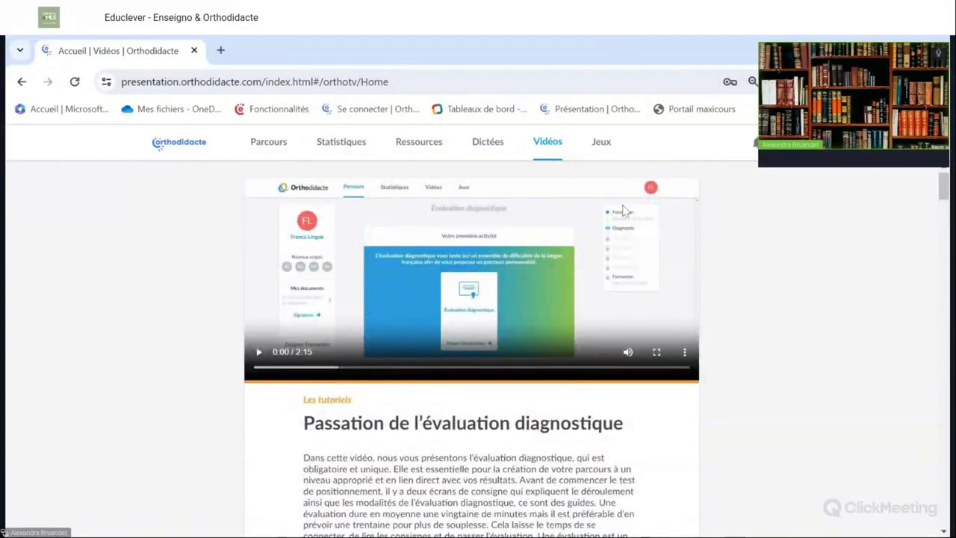
click(597, 150)
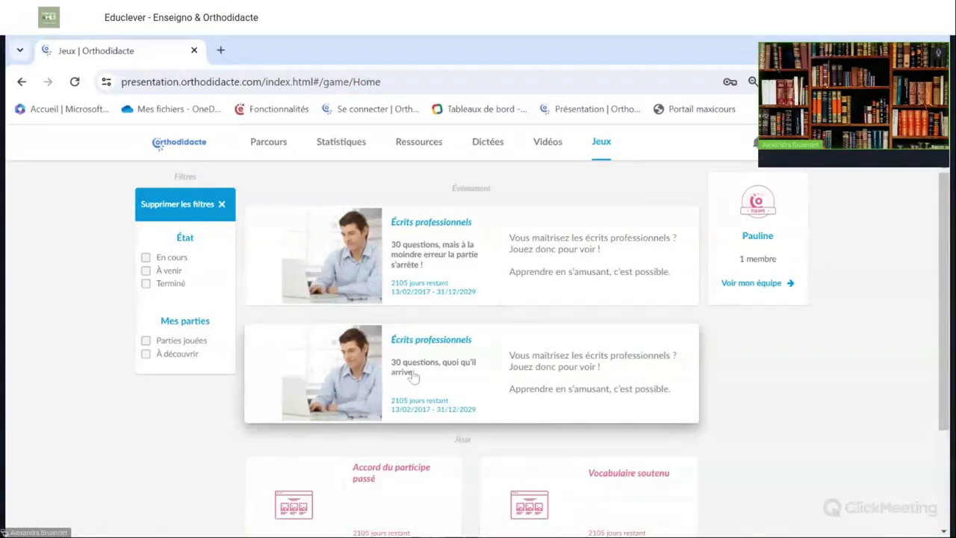
scroll(417, 410, down, 2)
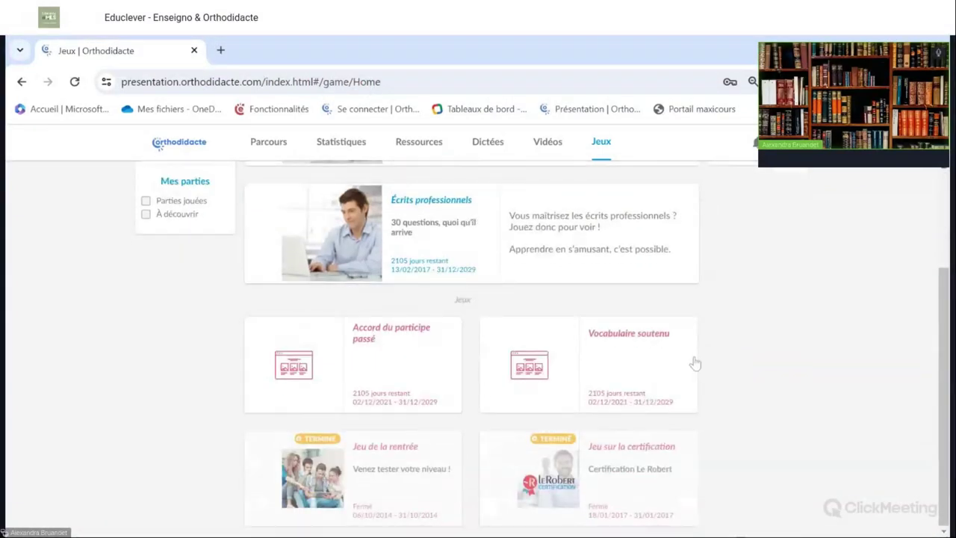
Step: Answer the first question of the "Vocabulaire soutenu" game with "Apporter le calme, la paix.", quit the game and return to the "Parcours" section
click(641, 376)
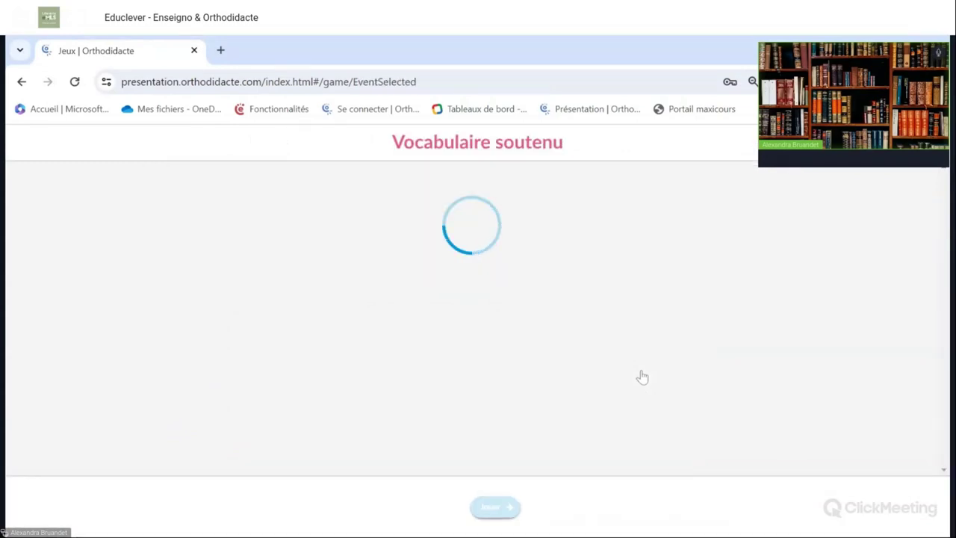
click(479, 505)
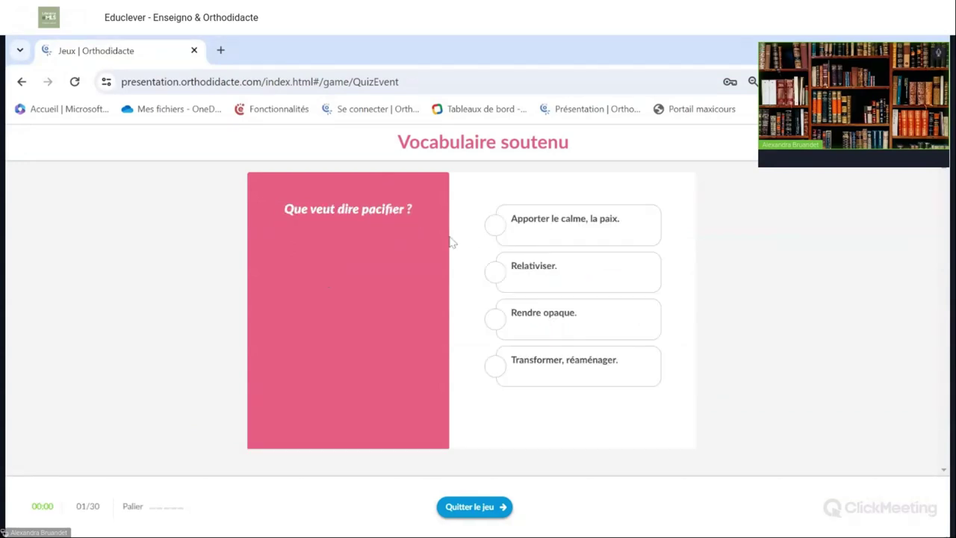
click(591, 218)
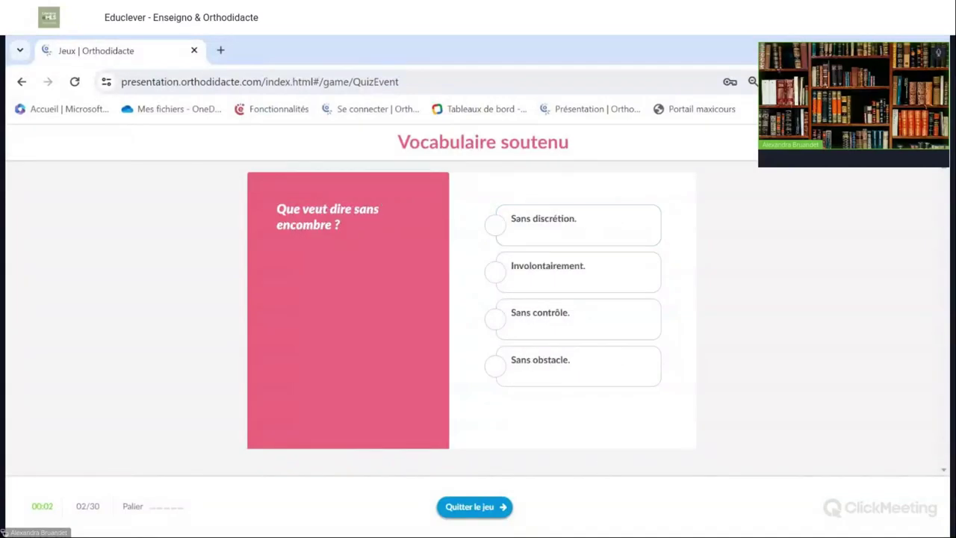
click(485, 510)
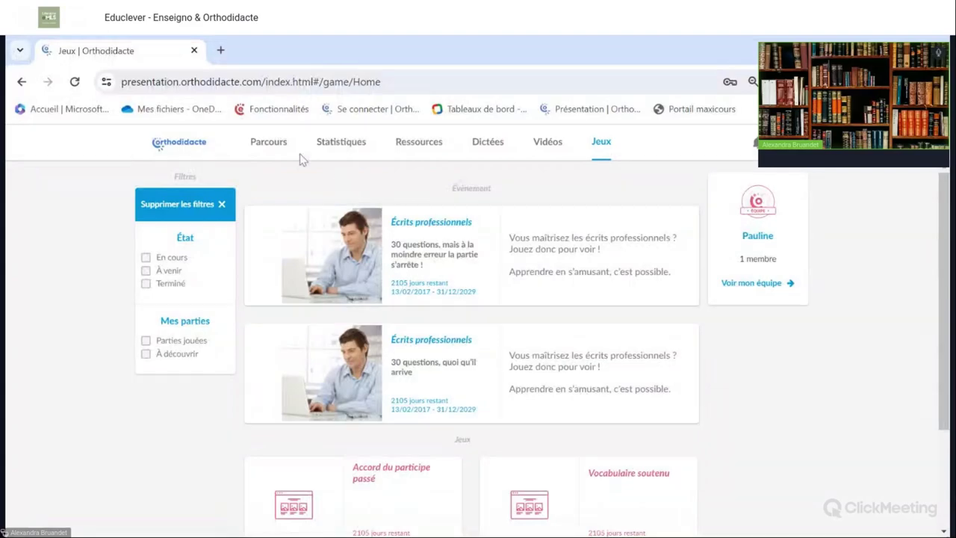
click(277, 143)
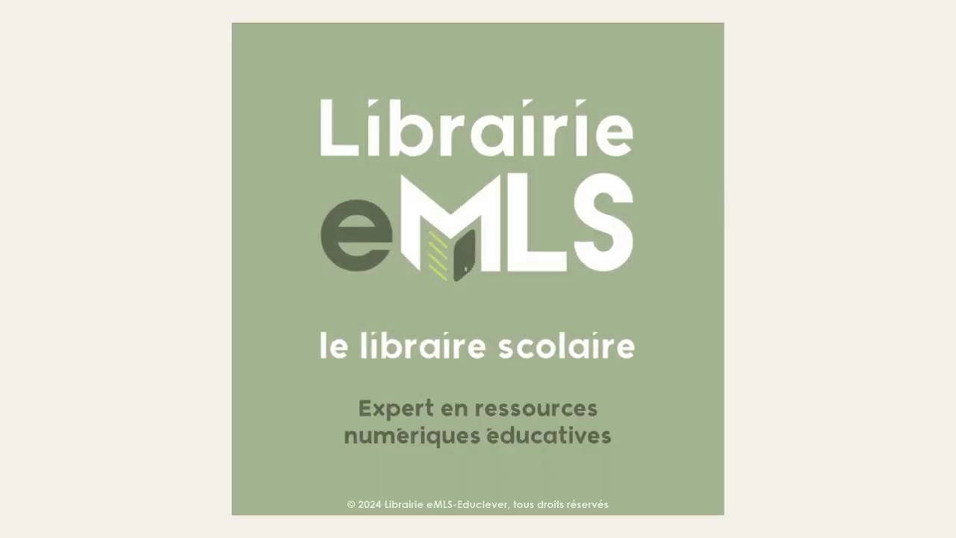